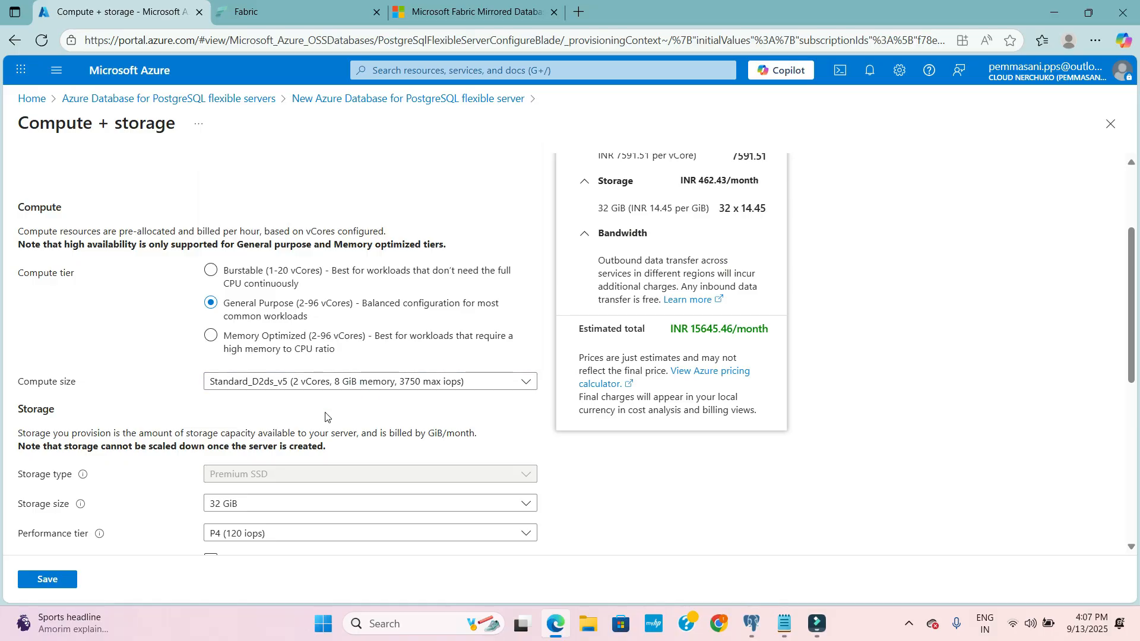
- Save the compute and storage configuration with 32 GiB storage, storage autogrow off and high availability disabled
{"action": "scroll", "coordinate": [305, 400], "scroll_direction": "down", "scroll_amount": 3}
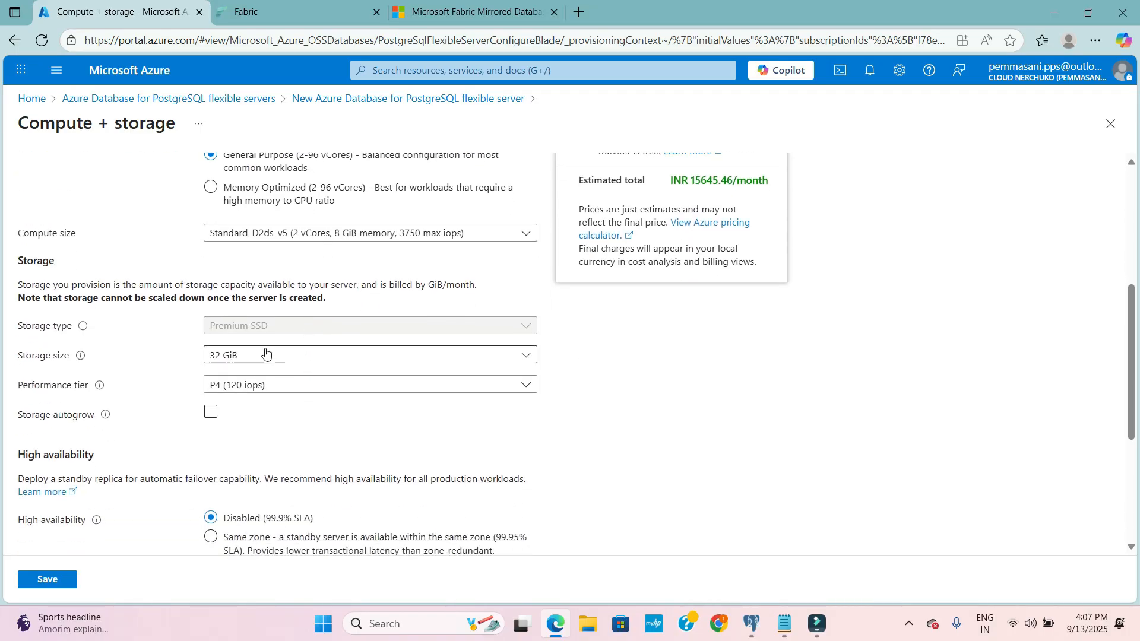
{"action": "left_click", "coordinate": [276, 357]}
{"action": "left_click", "coordinate": [265, 354]}
{"action": "left_click", "coordinate": [281, 416]}
{"action": "left_click", "coordinate": [280, 410]}
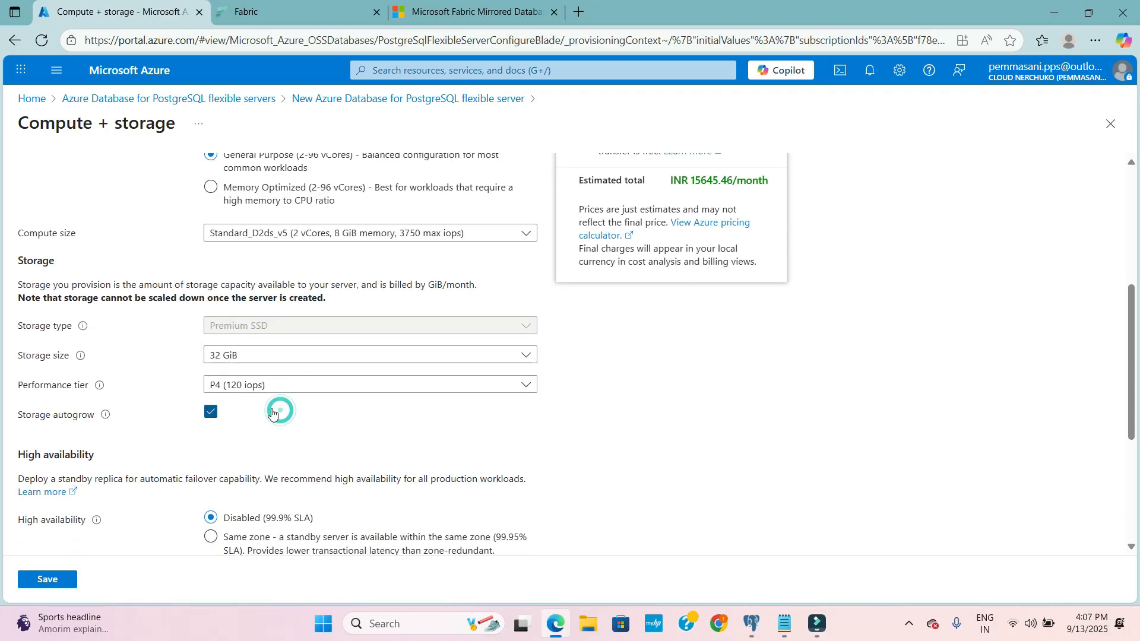
{"action": "scroll", "coordinate": [211, 454], "scroll_direction": "down", "scroll_amount": 1}
{"action": "left_click", "coordinate": [209, 446]}
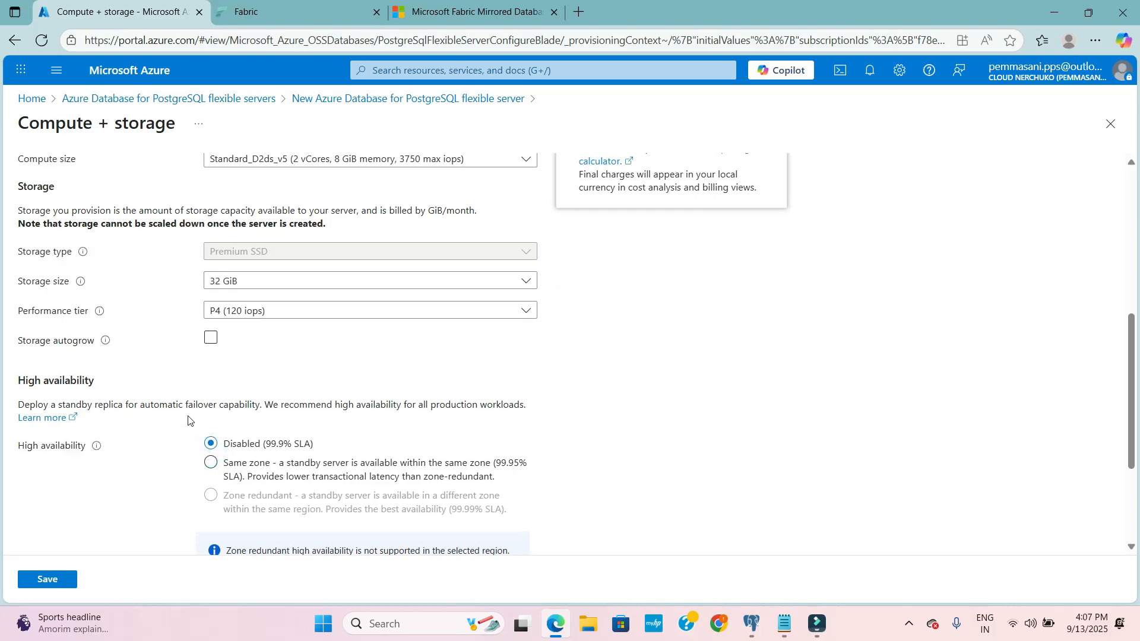
{"action": "scroll", "coordinate": [178, 416], "scroll_direction": "down", "scroll_amount": 1}
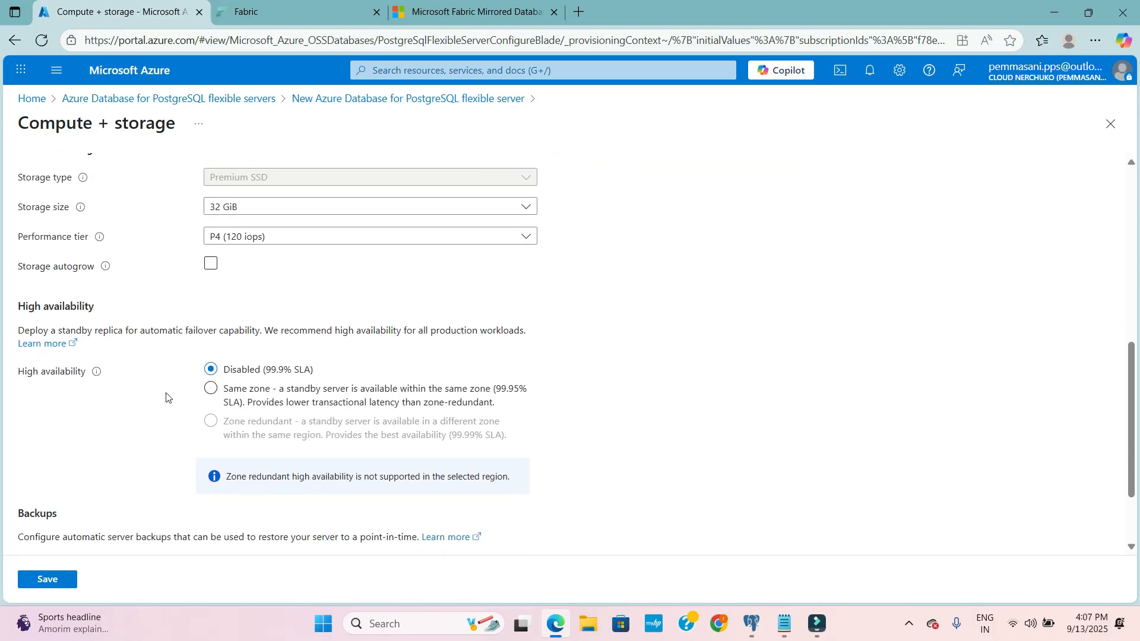
{"action": "scroll", "coordinate": [172, 395], "scroll_direction": "down", "scroll_amount": 1}
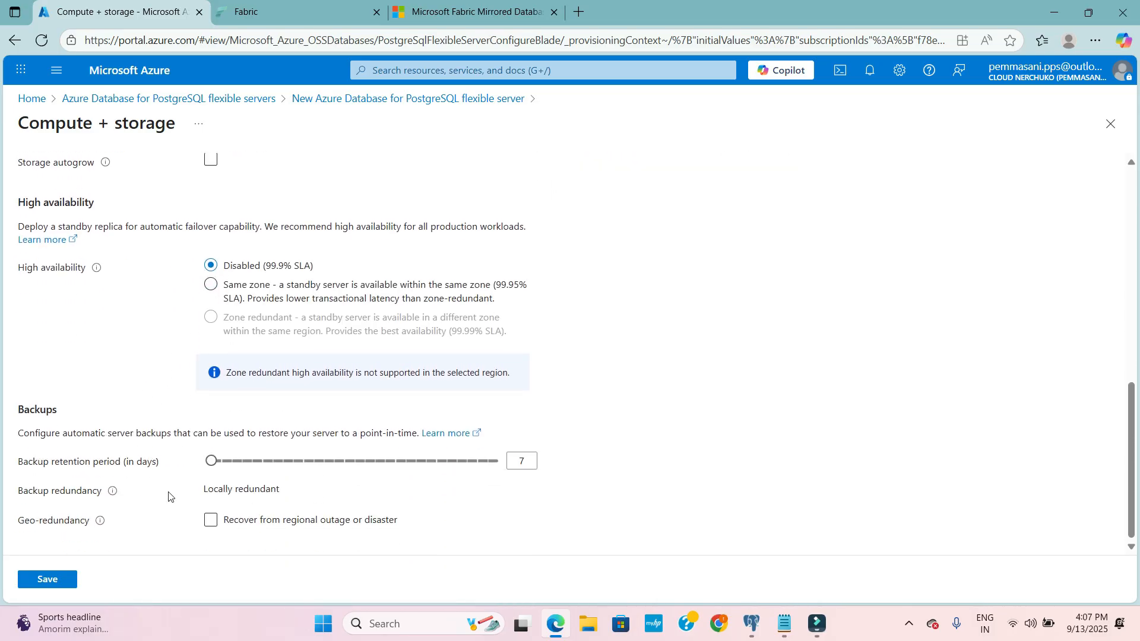
{"action": "scroll", "coordinate": [168, 497], "scroll_direction": "up", "scroll_amount": 3}
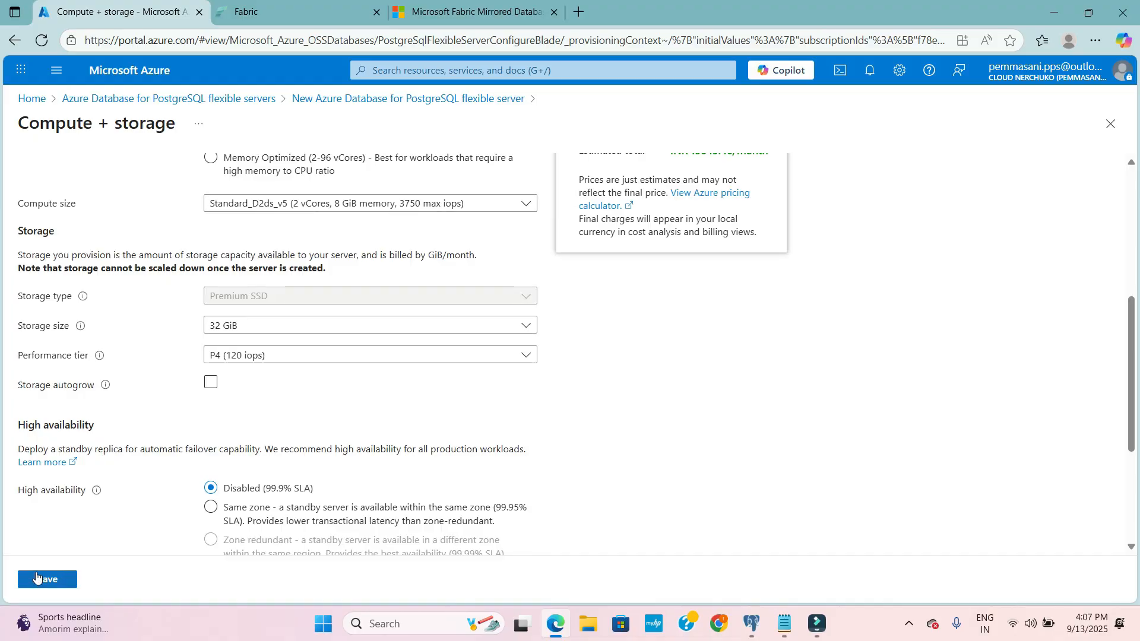
{"action": "left_click", "coordinate": [37, 578]}
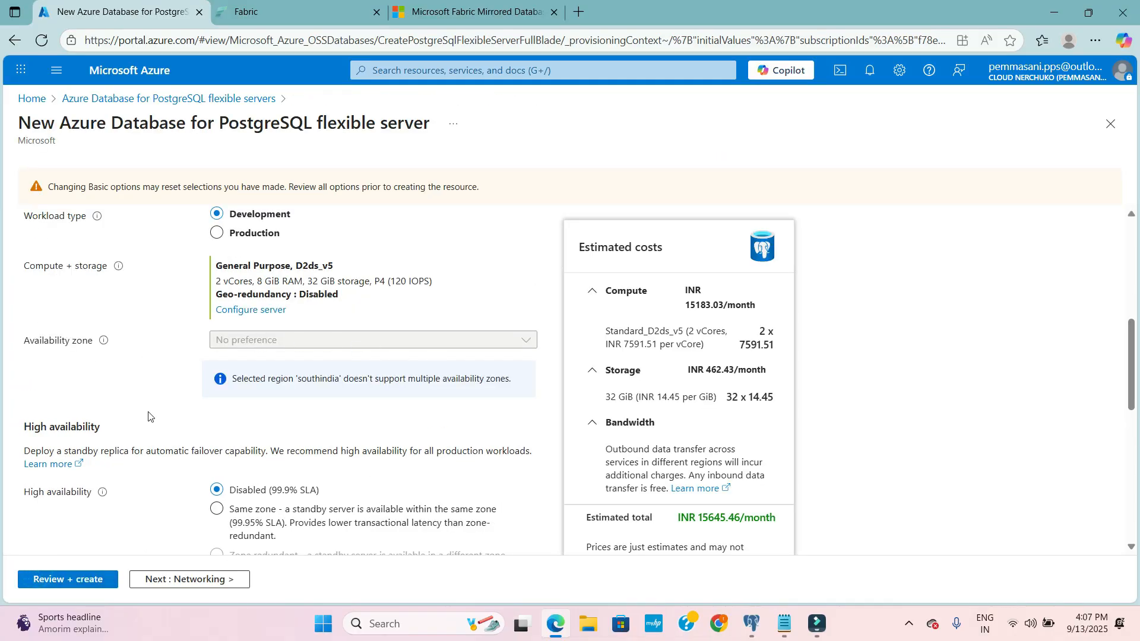
- Examine the new server's high availability options, authentication method and administrator login settings
{"action": "scroll", "coordinate": [188, 344], "scroll_direction": "down", "scroll_amount": 2}
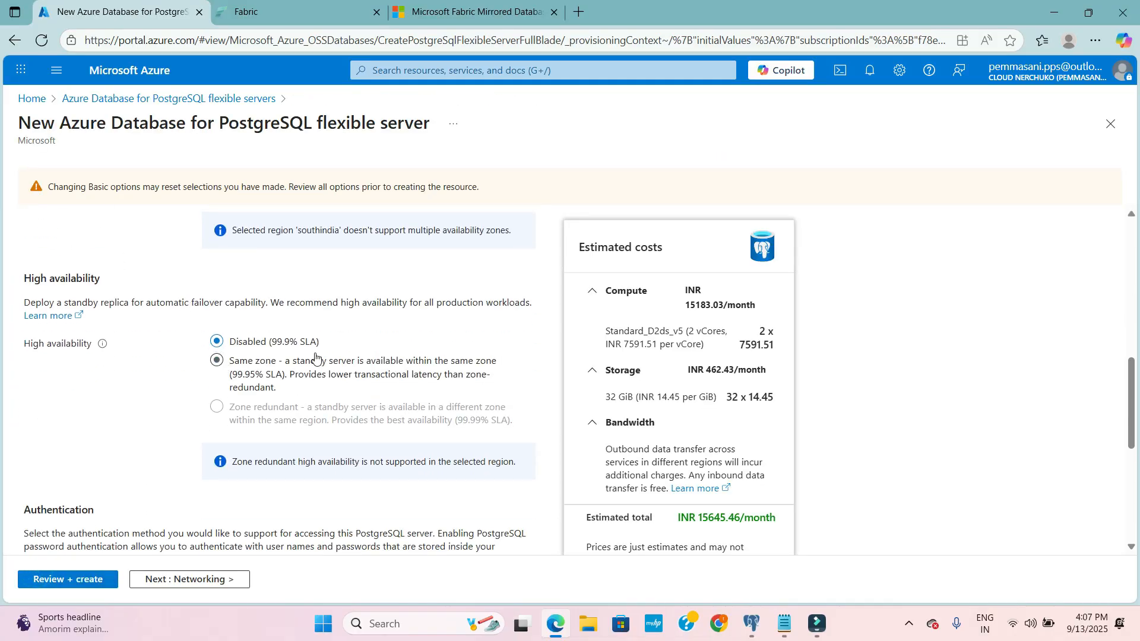
{"action": "scroll", "coordinate": [159, 418], "scroll_direction": "down", "scroll_amount": 2}
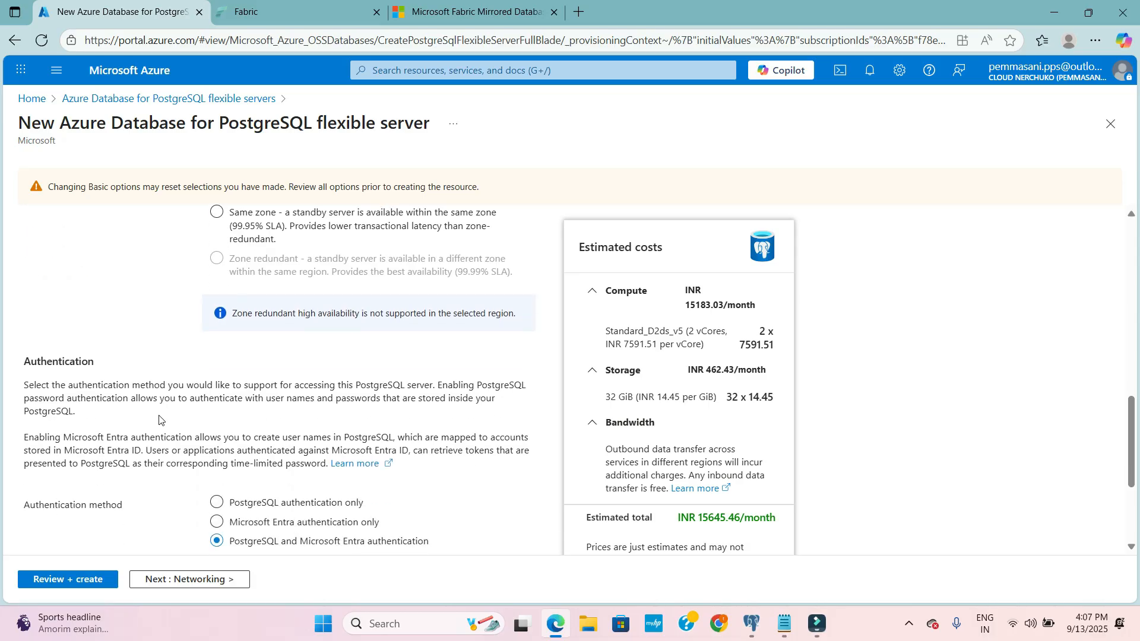
{"action": "scroll", "coordinate": [159, 418], "scroll_direction": "down", "scroll_amount": 1}
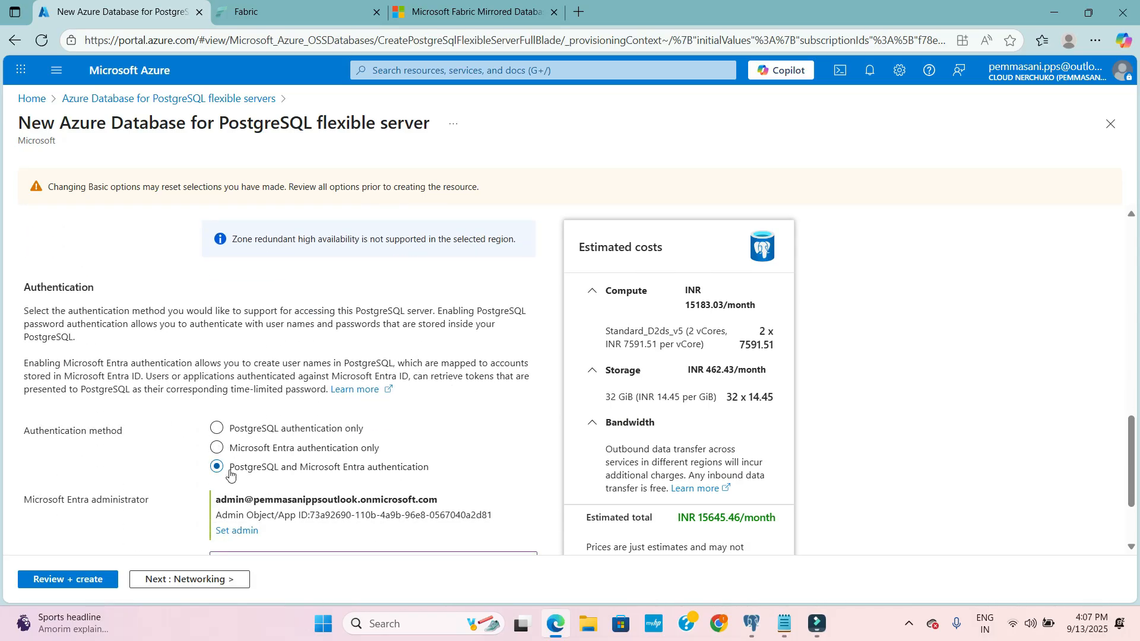
{"action": "scroll", "coordinate": [181, 461], "scroll_direction": "down", "scroll_amount": 1}
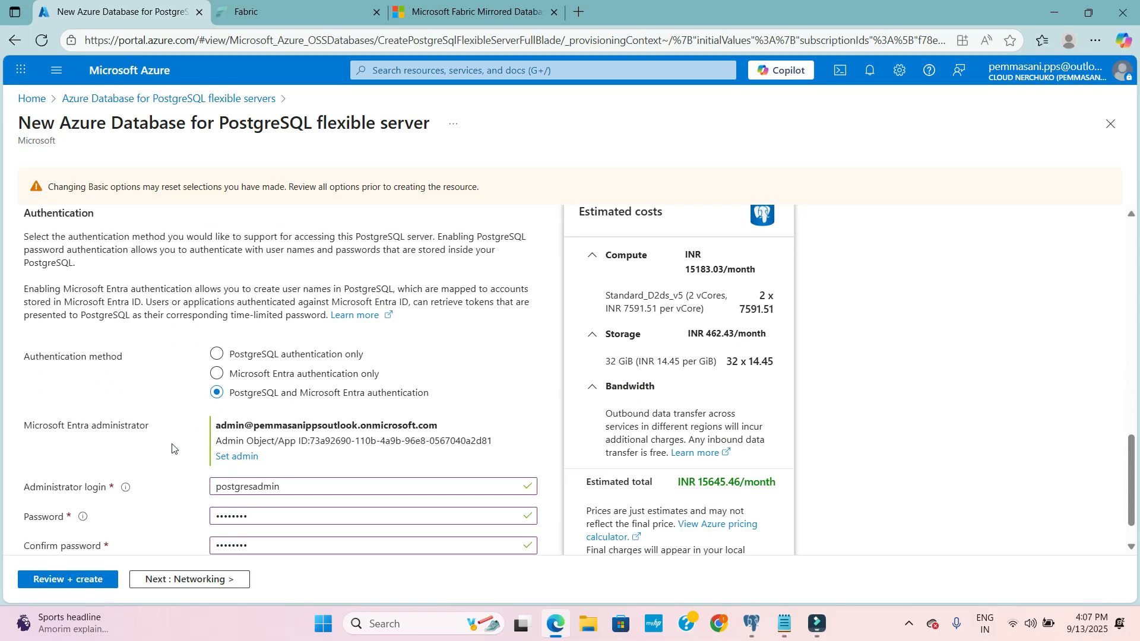
{"action": "scroll", "coordinate": [172, 448], "scroll_direction": "down", "scroll_amount": 1}
{"action": "scroll", "coordinate": [172, 451], "scroll_direction": "up", "scroll_amount": 3}
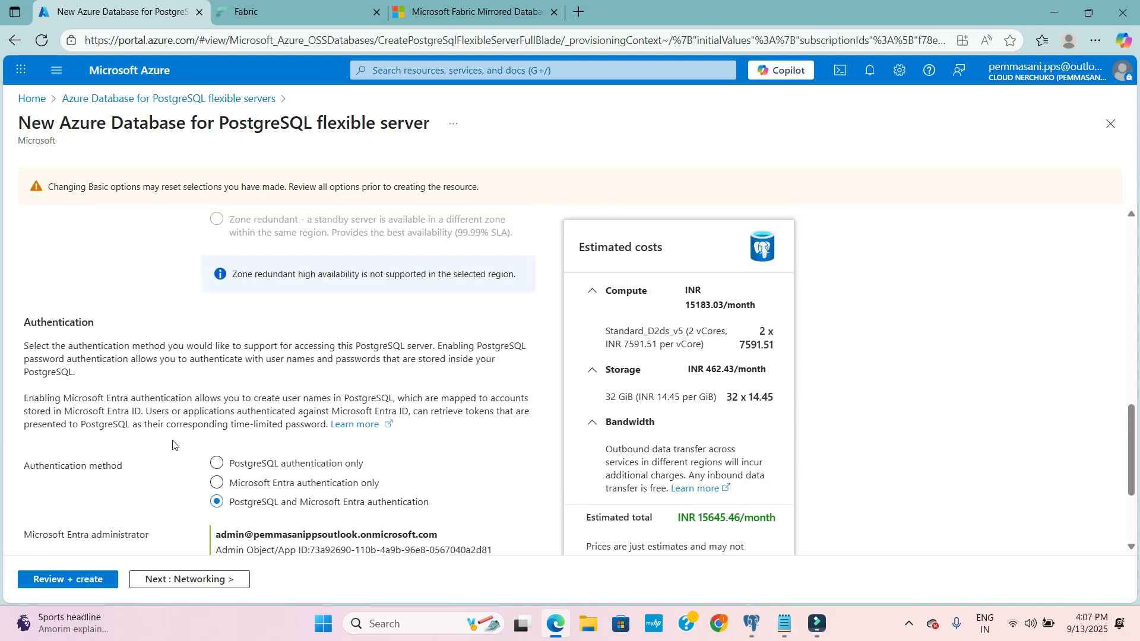
{"action": "scroll", "coordinate": [173, 492], "scroll_direction": "down", "scroll_amount": 3}
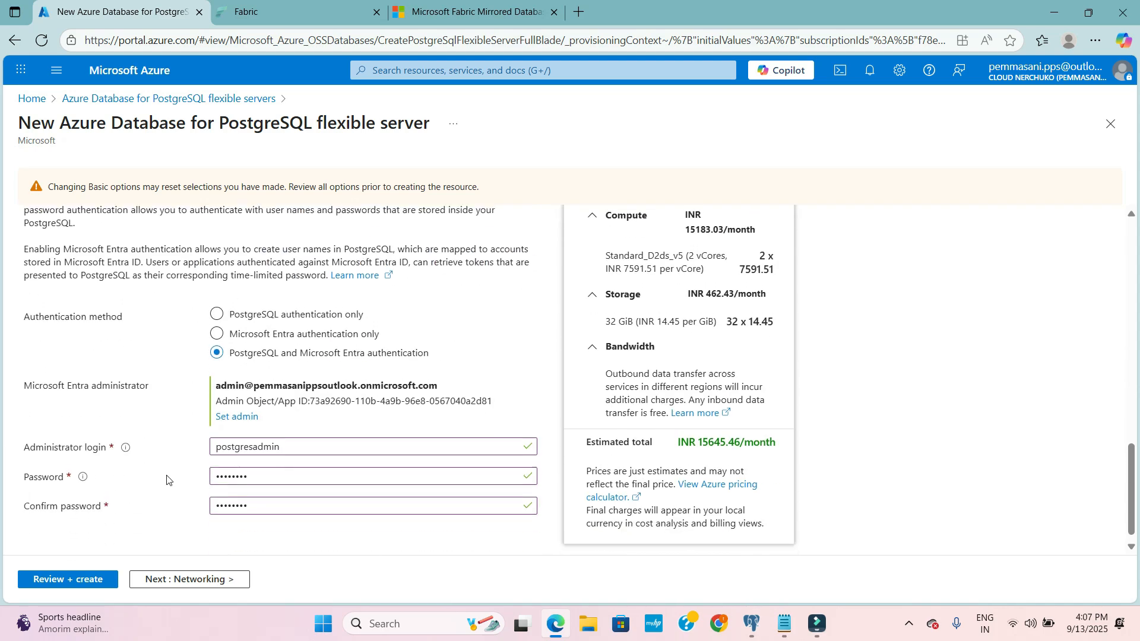
{"action": "scroll", "coordinate": [178, 505], "scroll_direction": "up", "scroll_amount": 3}
- Proceed past the networking, security and tags settings to the final review of the new server
{"action": "left_click", "coordinate": [186, 578]}
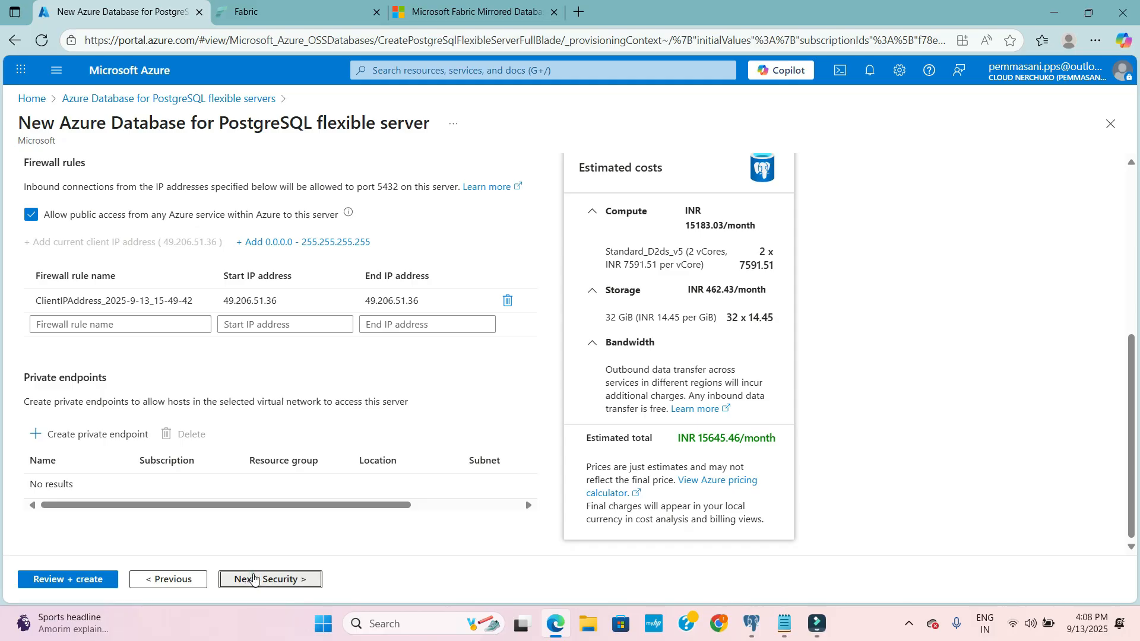
{"action": "left_click", "coordinate": [252, 580]}
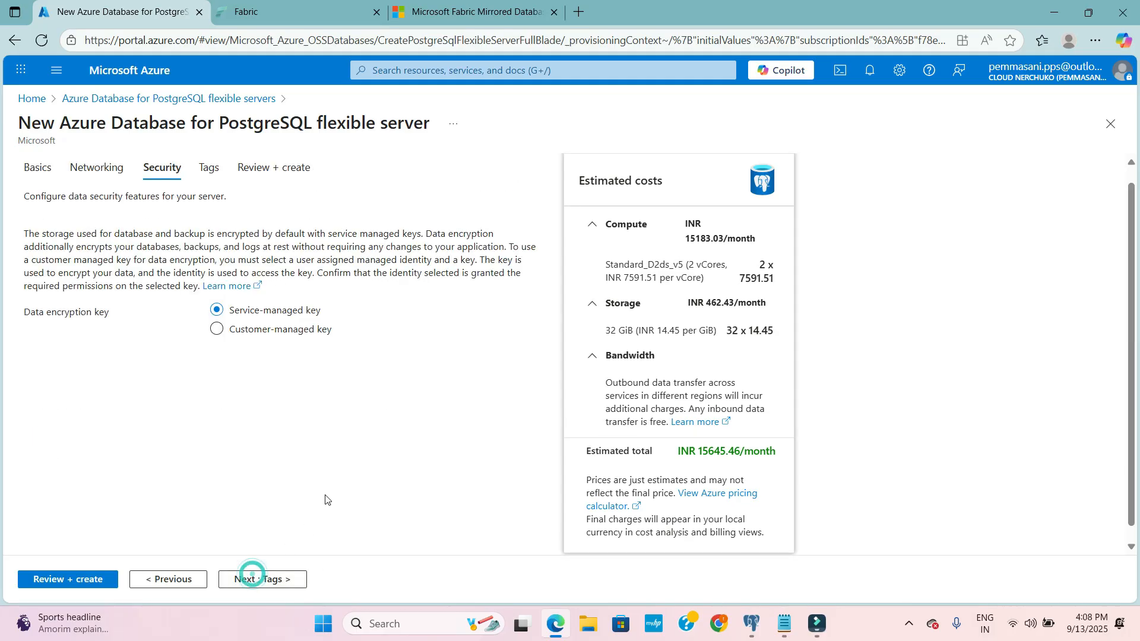
{"action": "left_click", "coordinate": [209, 166]}
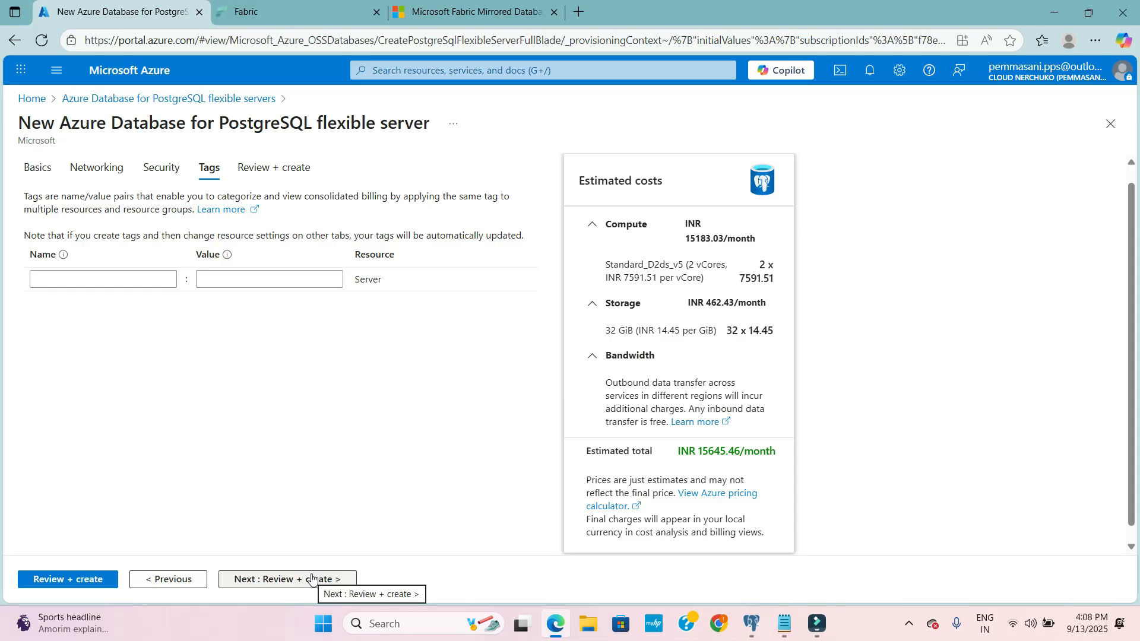
{"action": "left_click", "coordinate": [312, 579]}
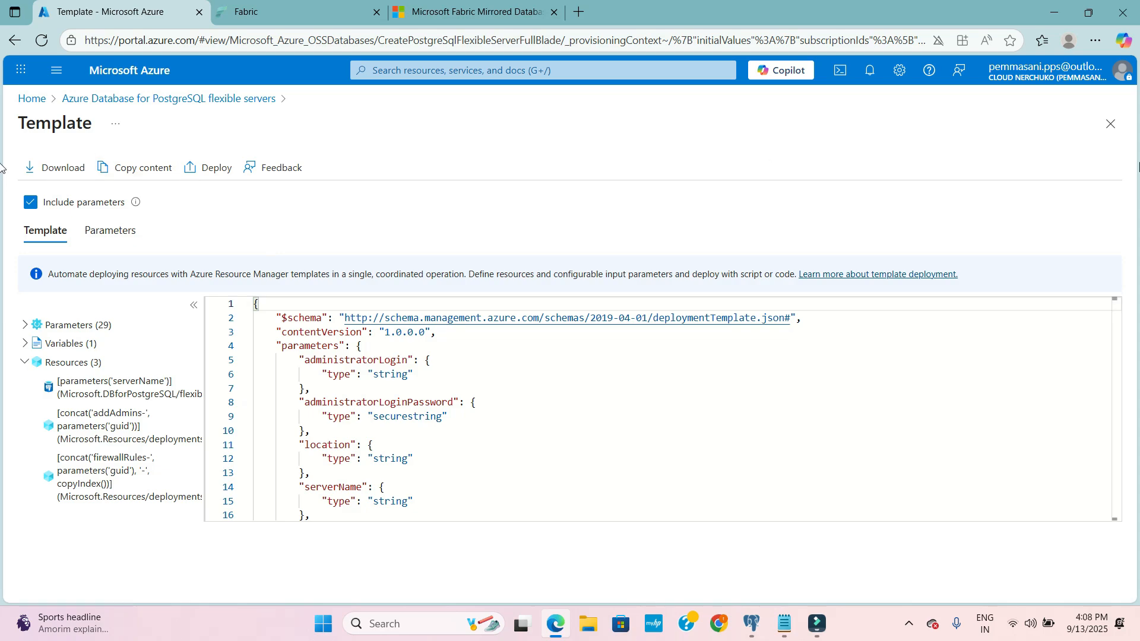
- Close the automation template, check the server summary and create the PostgreSQL flexible server fabricpostgres18
{"action": "left_click", "coordinate": [1109, 125]}
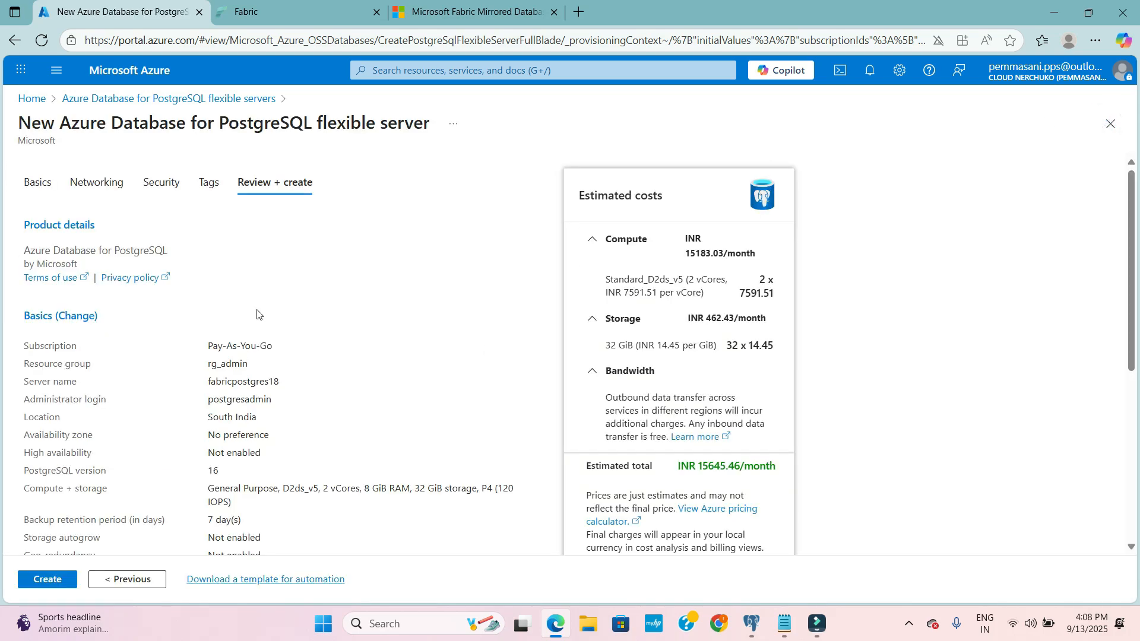
{"action": "scroll", "coordinate": [257, 314], "scroll_direction": "down", "scroll_amount": 3}
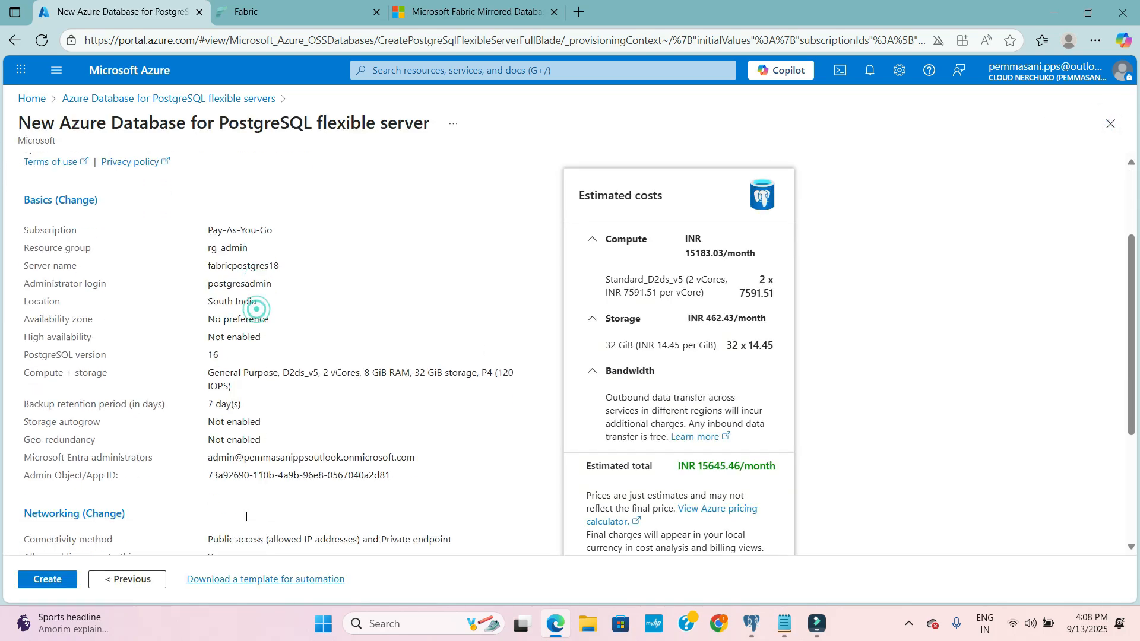
{"action": "left_click", "coordinate": [65, 578]}
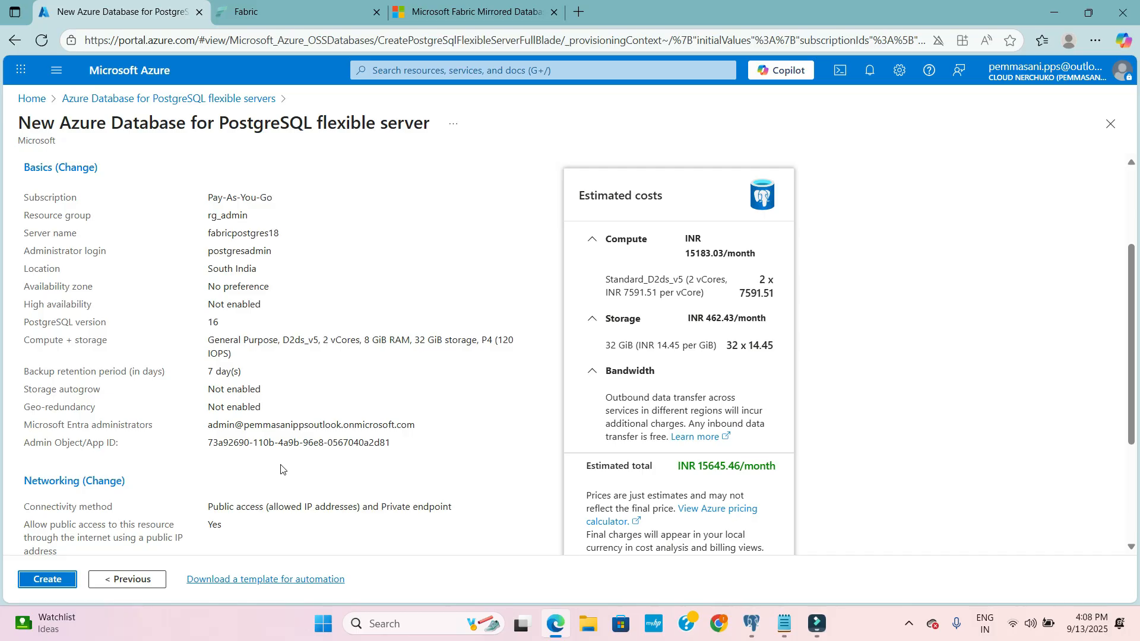
{"action": "left_click", "coordinate": [58, 584]}
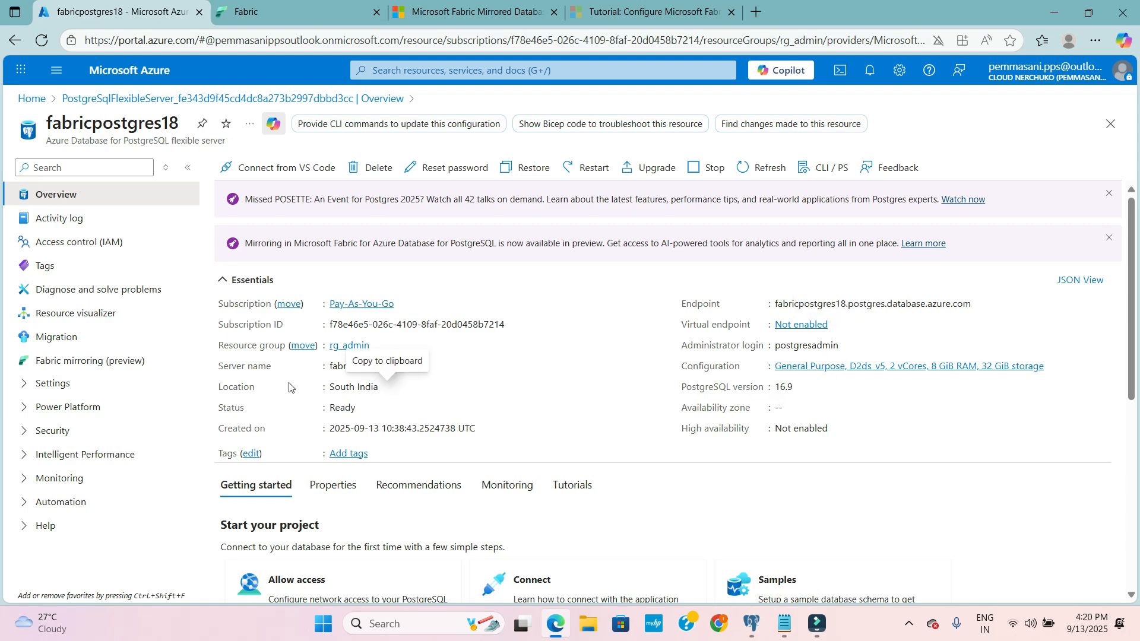
- Open the Fabric mirroring settings of fabricpostgres18 and start preparing its databases for mirroring
{"action": "scroll", "coordinate": [234, 368], "scroll_direction": "down", "scroll_amount": 2}
{"action": "scroll", "coordinate": [235, 368], "scroll_direction": "up", "scroll_amount": 2}
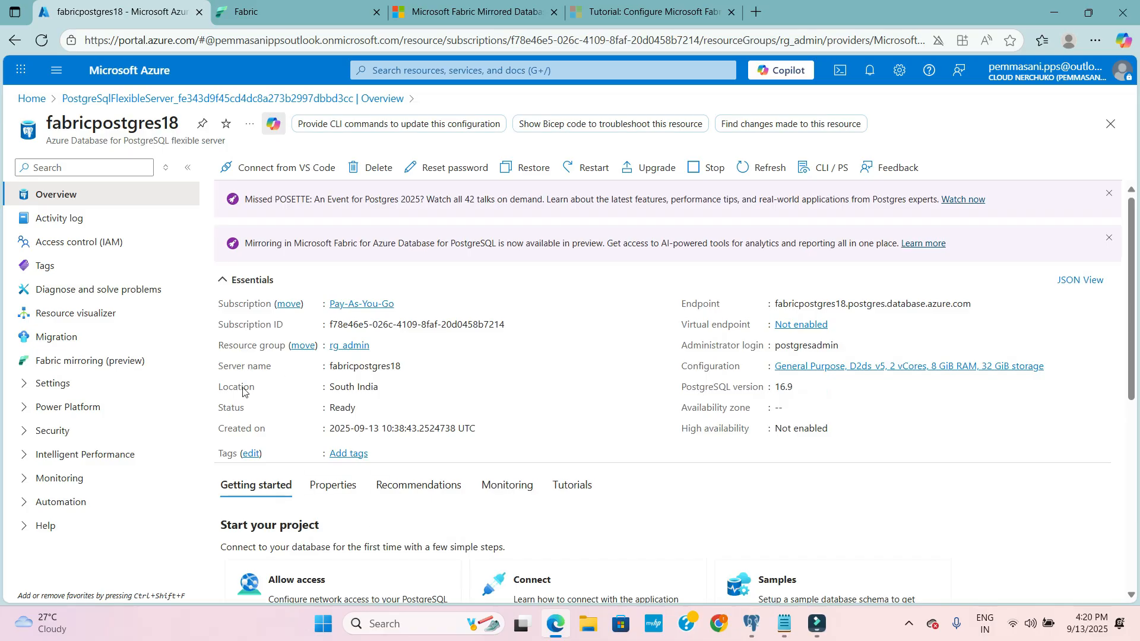
{"action": "left_click", "coordinate": [74, 363]}
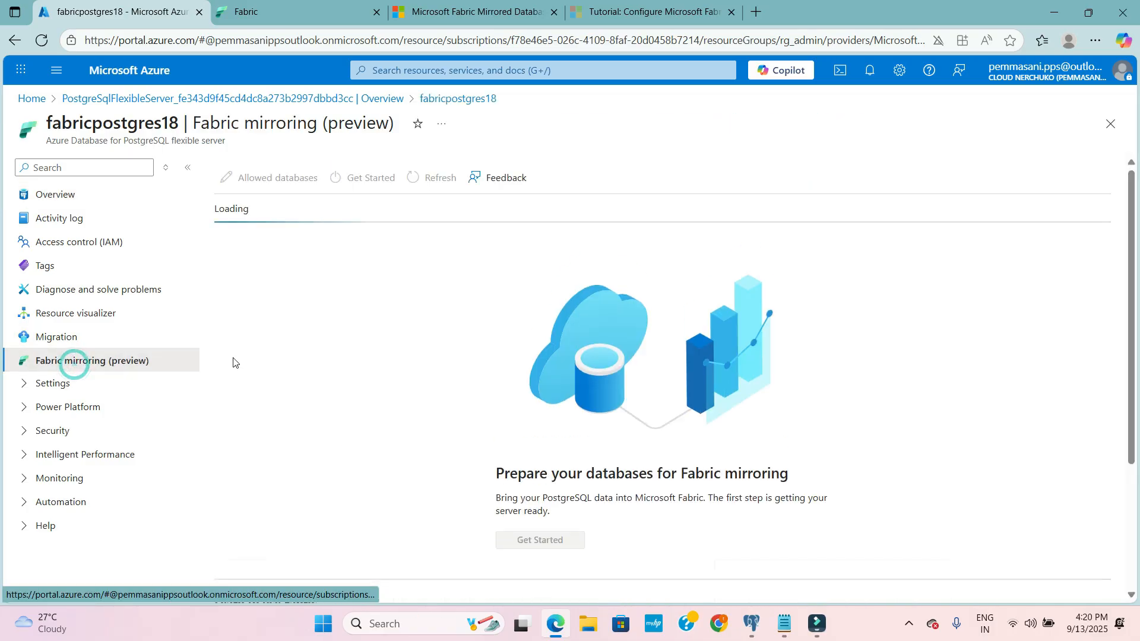
{"action": "scroll", "coordinate": [561, 420], "scroll_direction": "down", "scroll_amount": 2}
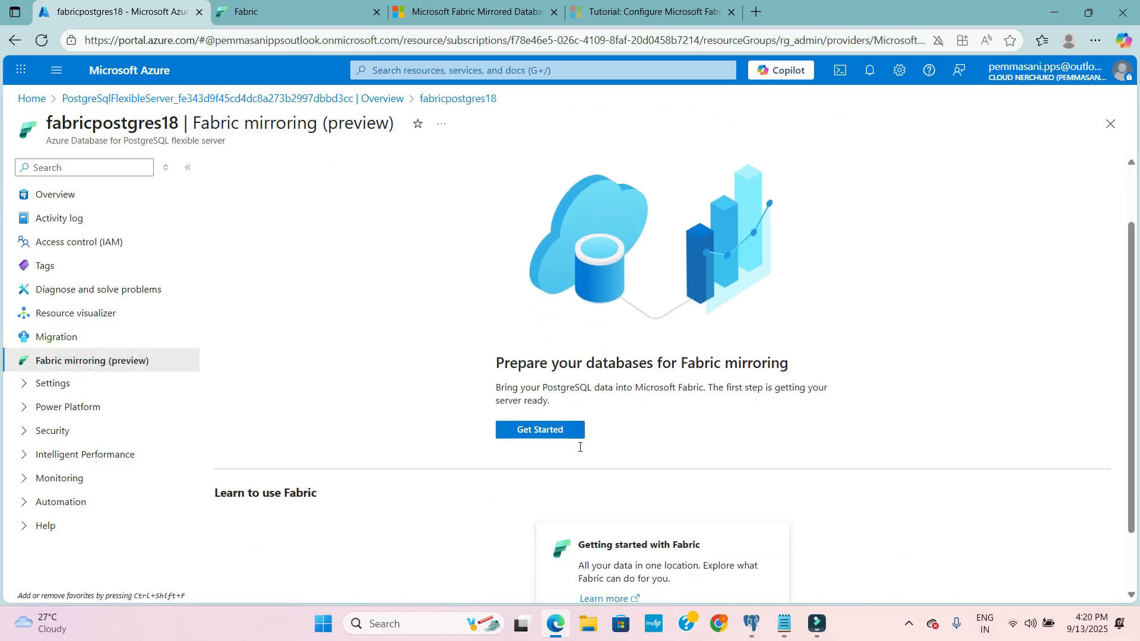
{"action": "scroll", "coordinate": [544, 393], "scroll_direction": "up", "scroll_amount": 2}
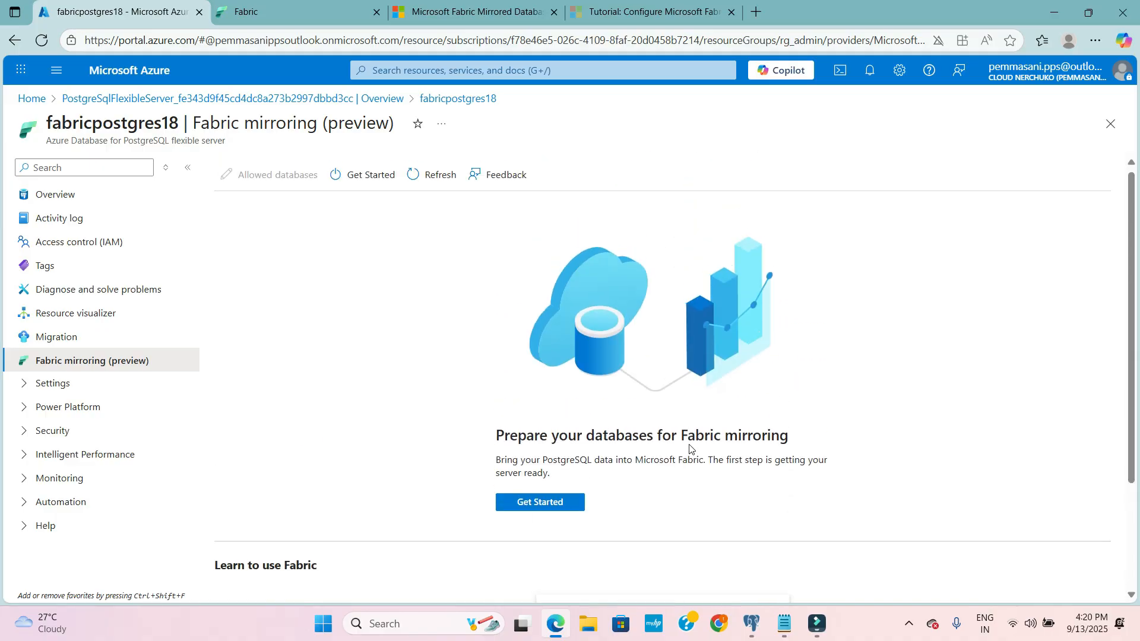
{"action": "left_click", "coordinate": [565, 503]}
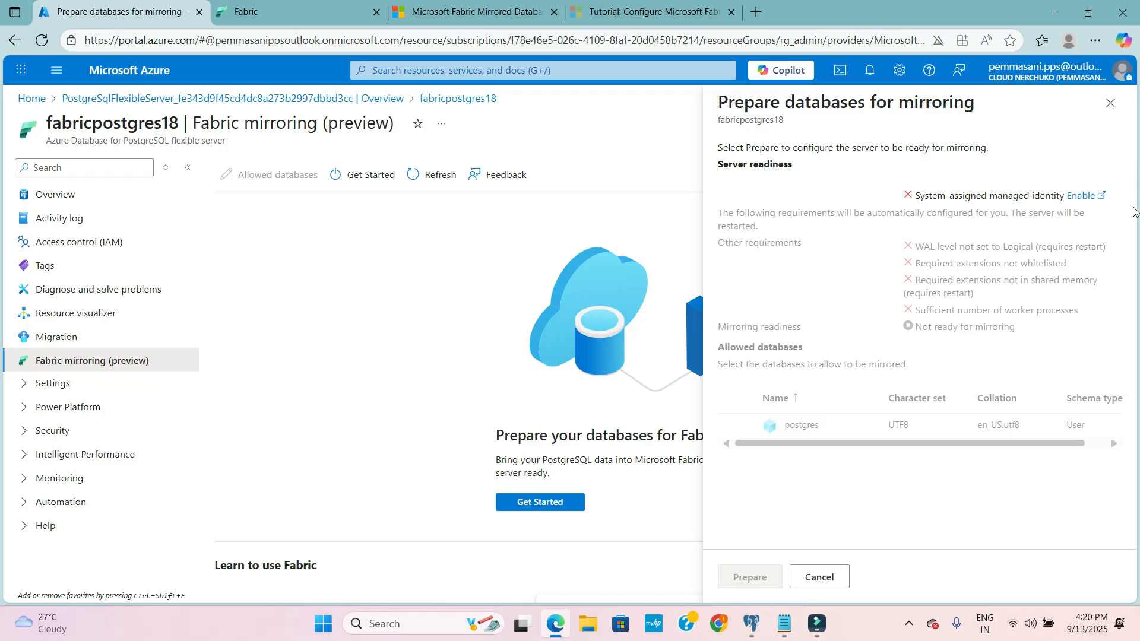
- Enable the system-assigned managed identity for fabricpostgres18 and save the change
{"action": "left_click", "coordinate": [1089, 198]}
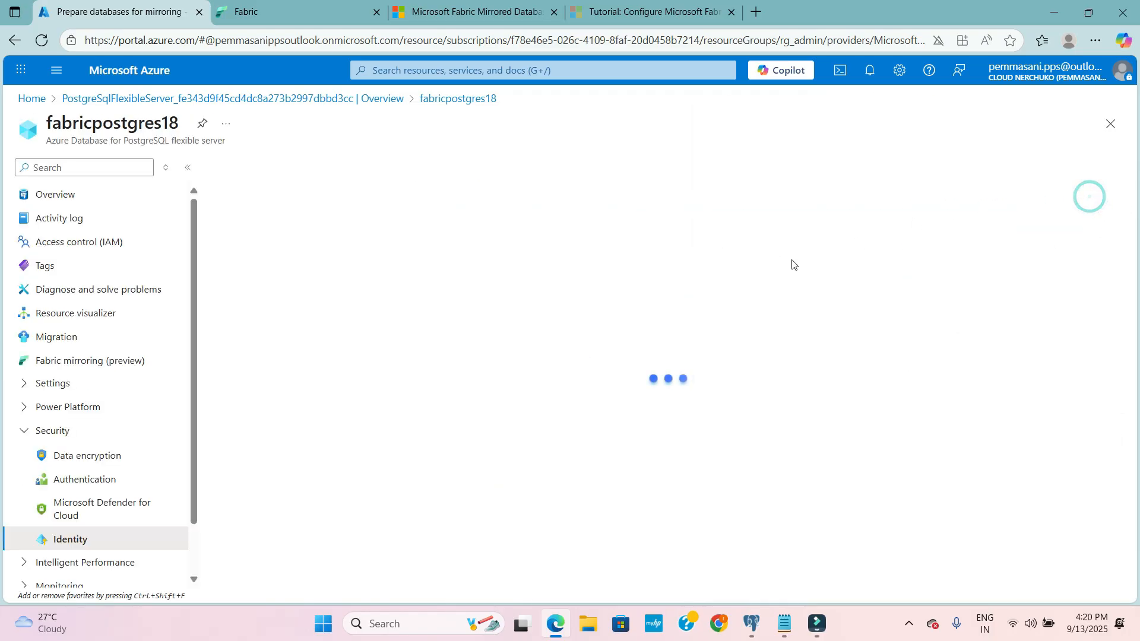
{"action": "left_click", "coordinate": [405, 298]}
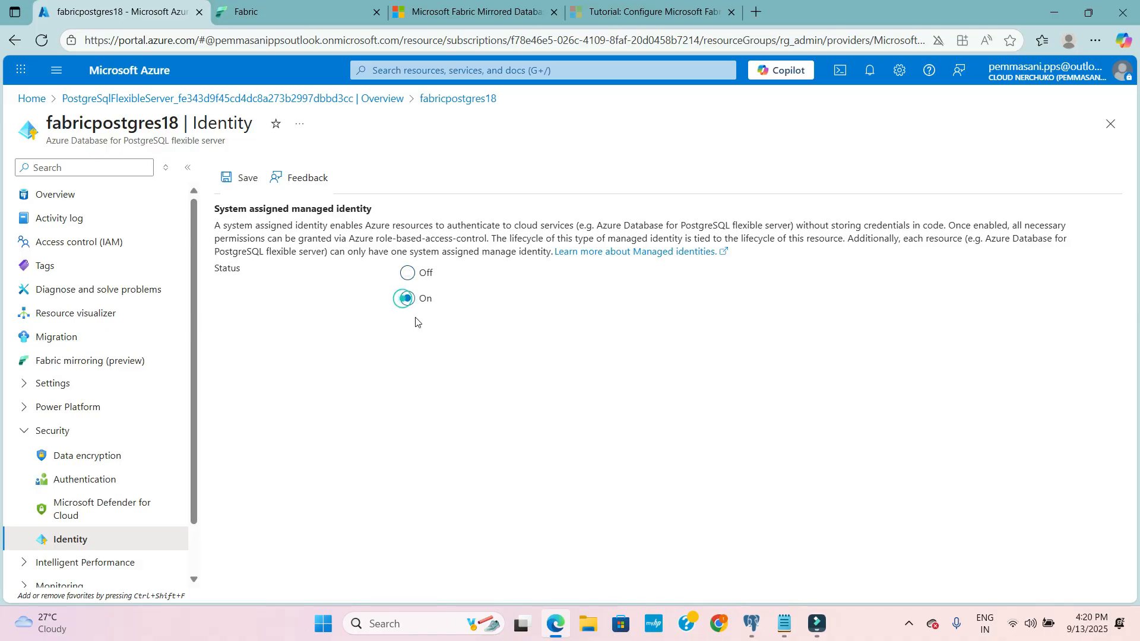
{"action": "left_click", "coordinate": [250, 180]}
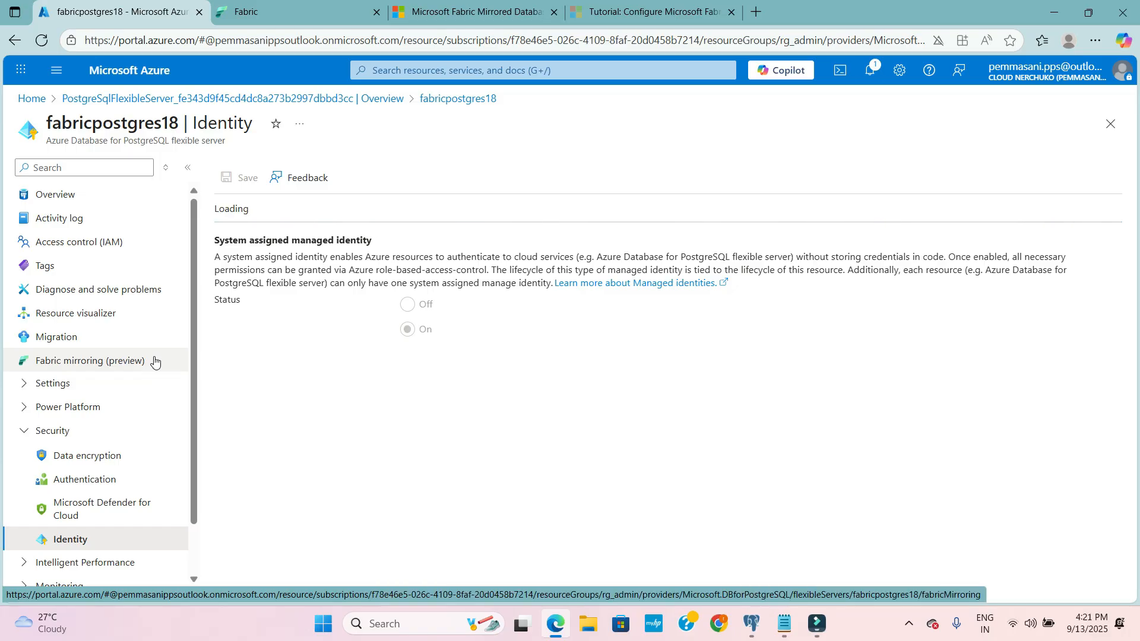
- Return to Fabric mirroring for fabricpostgres18 and reopen the database preparation to check server readiness
{"action": "left_click", "coordinate": [115, 369]}
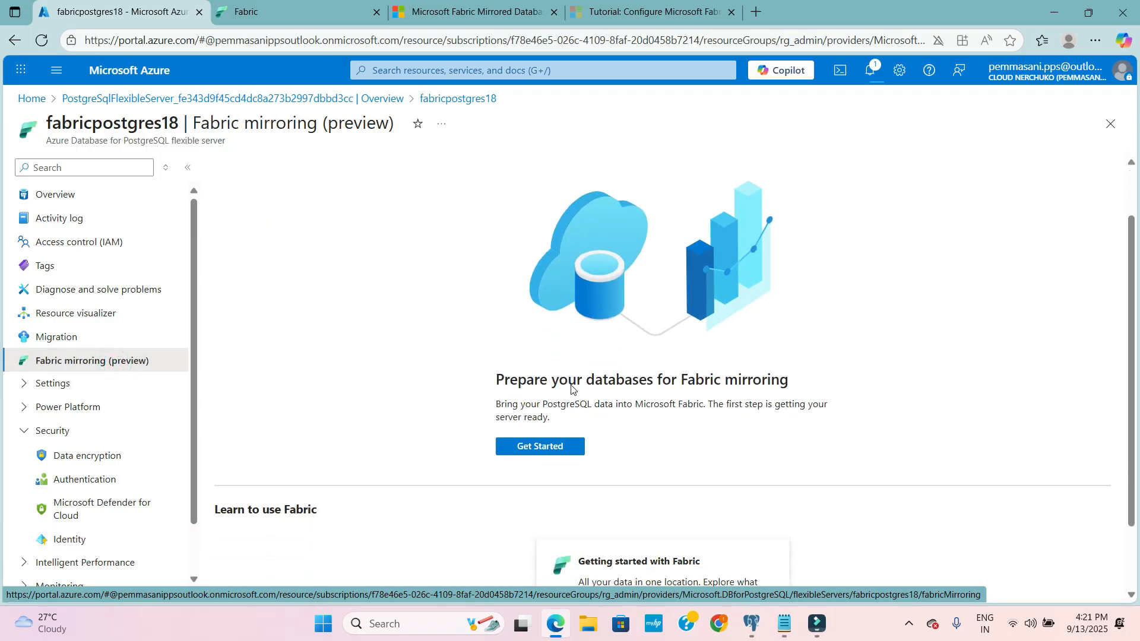
{"action": "scroll", "coordinate": [570, 389], "scroll_direction": "down", "scroll_amount": 2}
{"action": "left_click", "coordinate": [547, 354]}
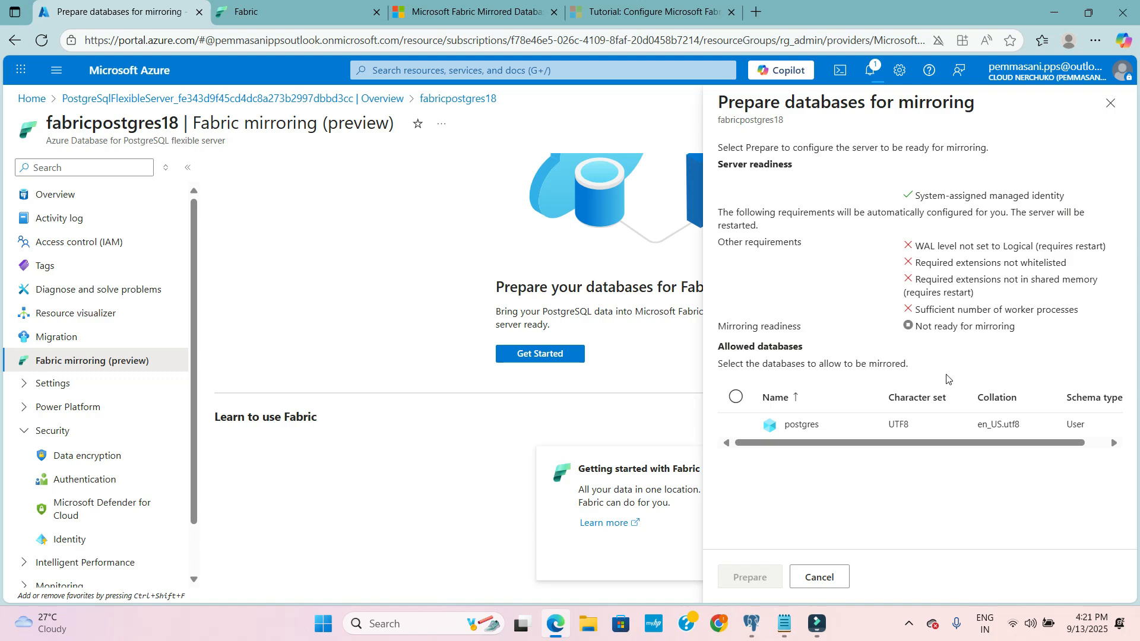
{"action": "left_click_drag", "start_coordinate": [911, 442], "coordinate": [740, 427]}
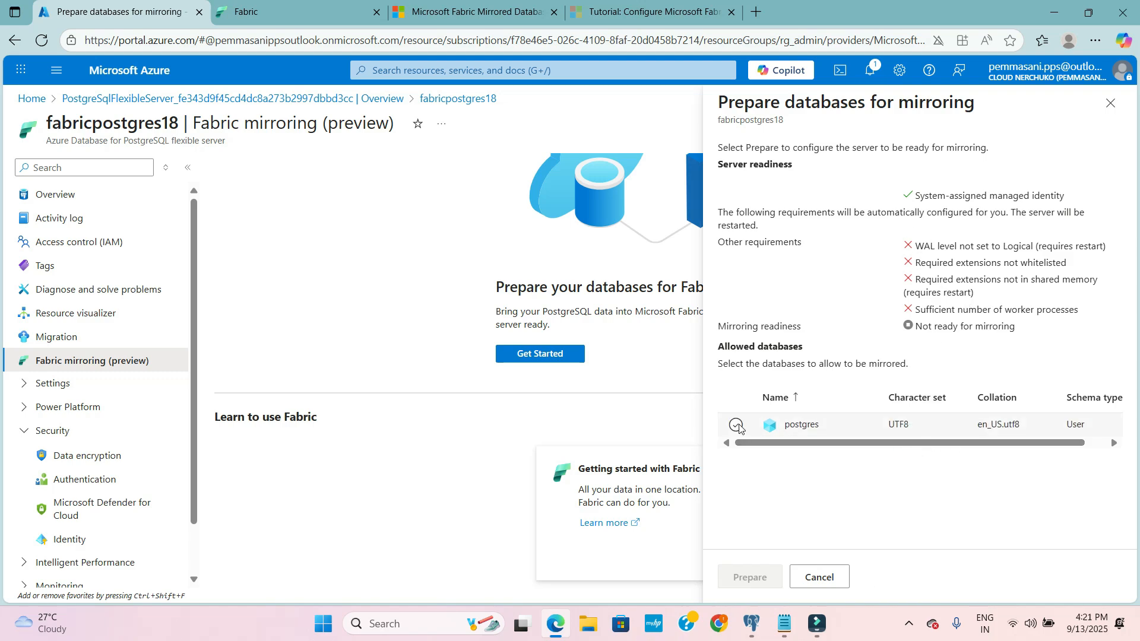
{"action": "left_click", "coordinate": [740, 428]}
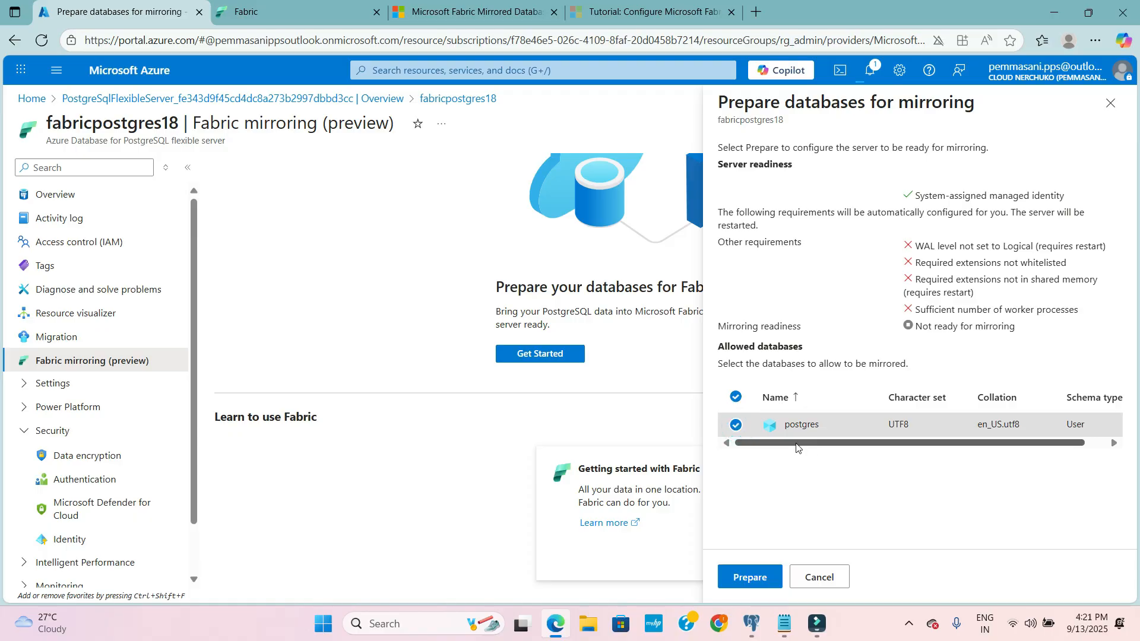
{"action": "scroll", "coordinate": [796, 448], "scroll_direction": "right", "scroll_amount": 1}
{"action": "left_click_drag", "start_coordinate": [911, 443], "coordinate": [827, 438]}
{"action": "left_click", "coordinate": [738, 398]}
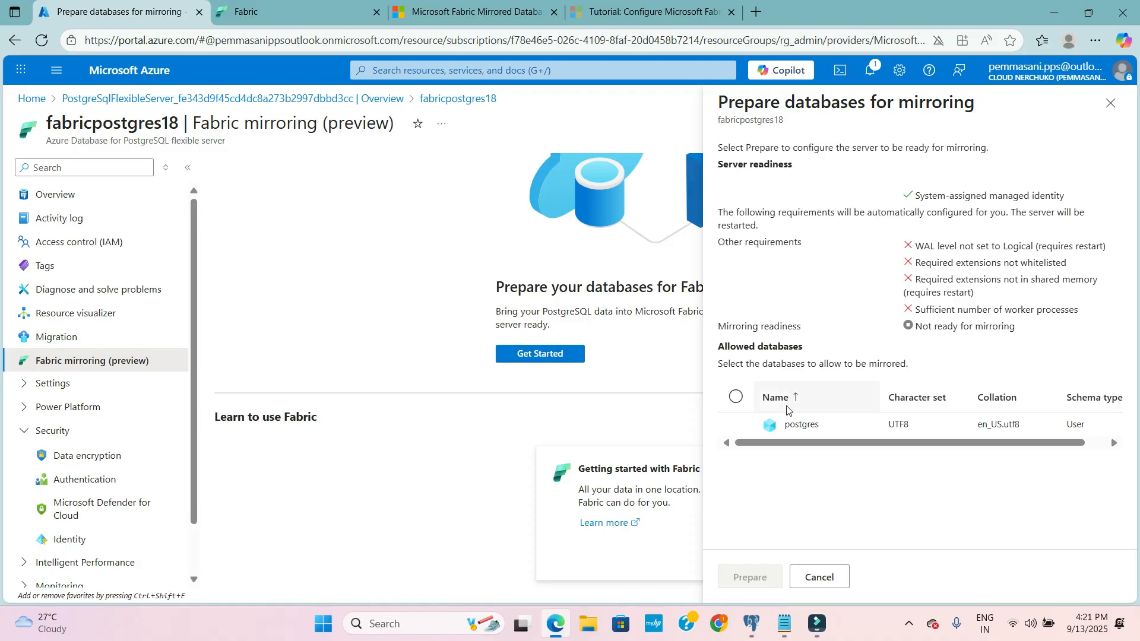
{"action": "left_click", "coordinate": [830, 576]}
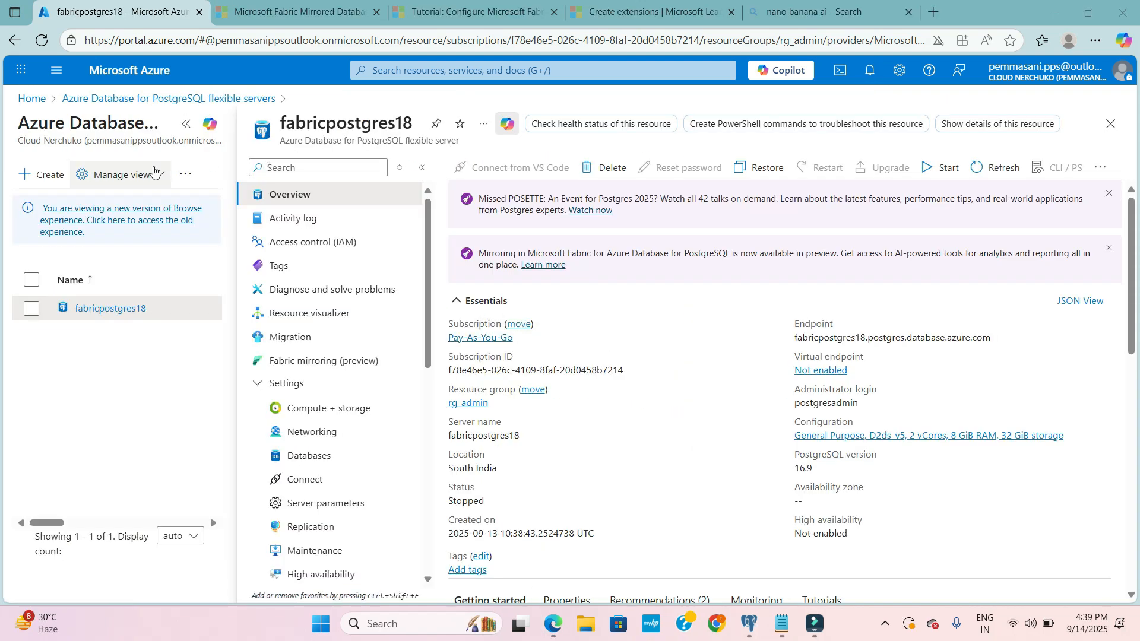
- Start a new Azure Database for PostgreSQL flexible server and assign it to resource group rg_admin
{"action": "left_click", "coordinate": [40, 105]}
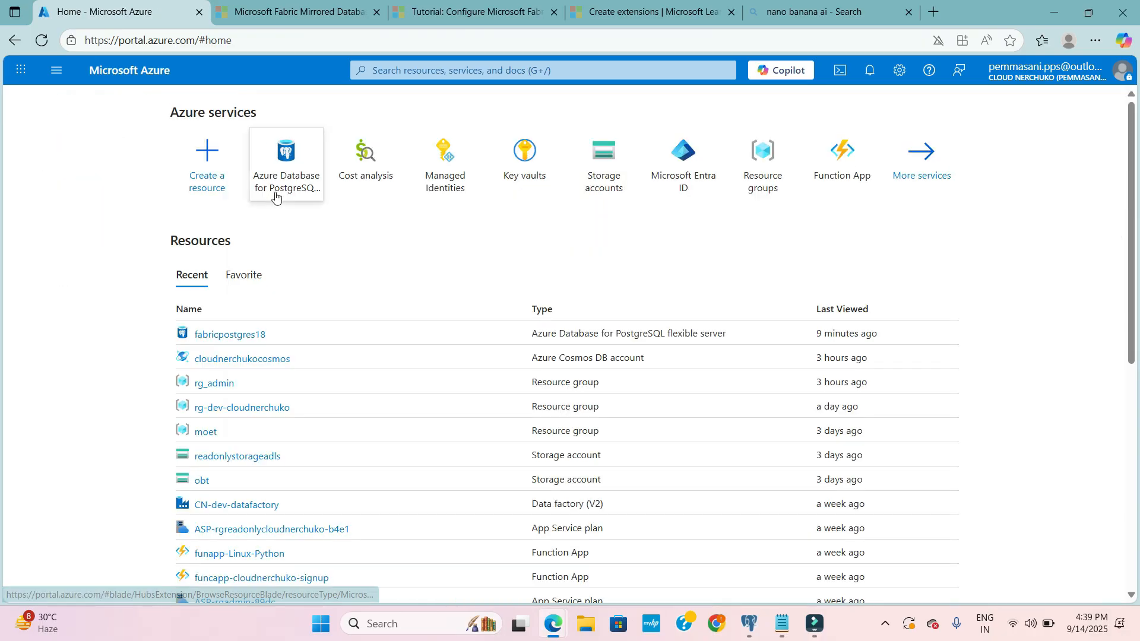
{"action": "left_click", "coordinate": [297, 169]}
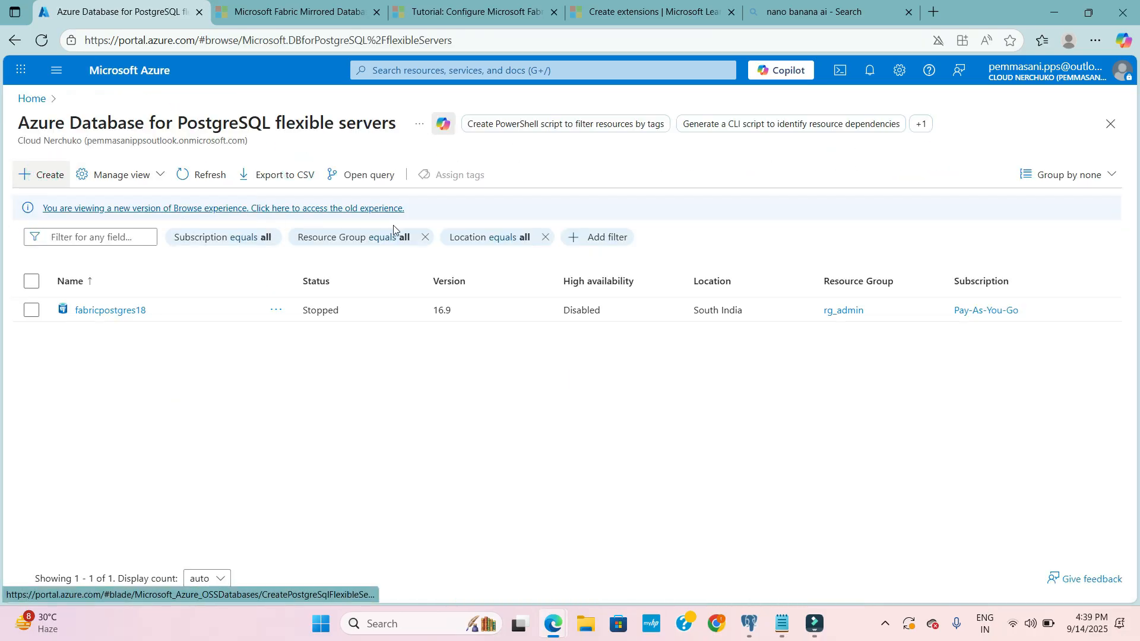
{"action": "left_click", "coordinate": [50, 172]}
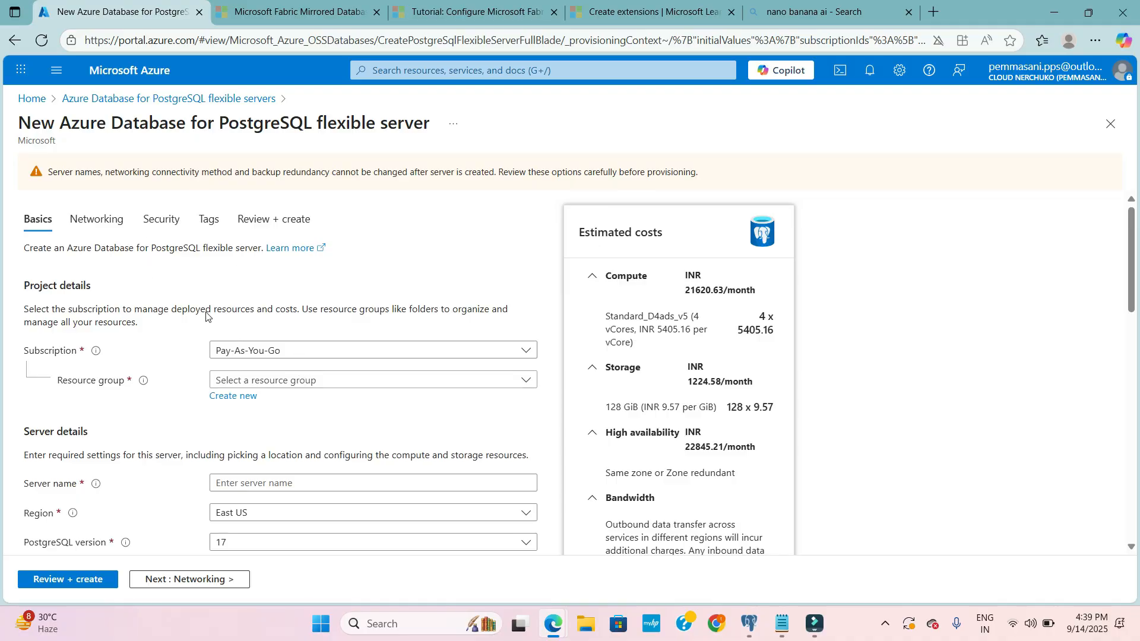
{"action": "scroll", "coordinate": [297, 334], "scroll_direction": "down", "scroll_amount": 1}
{"action": "left_click", "coordinate": [297, 335]}
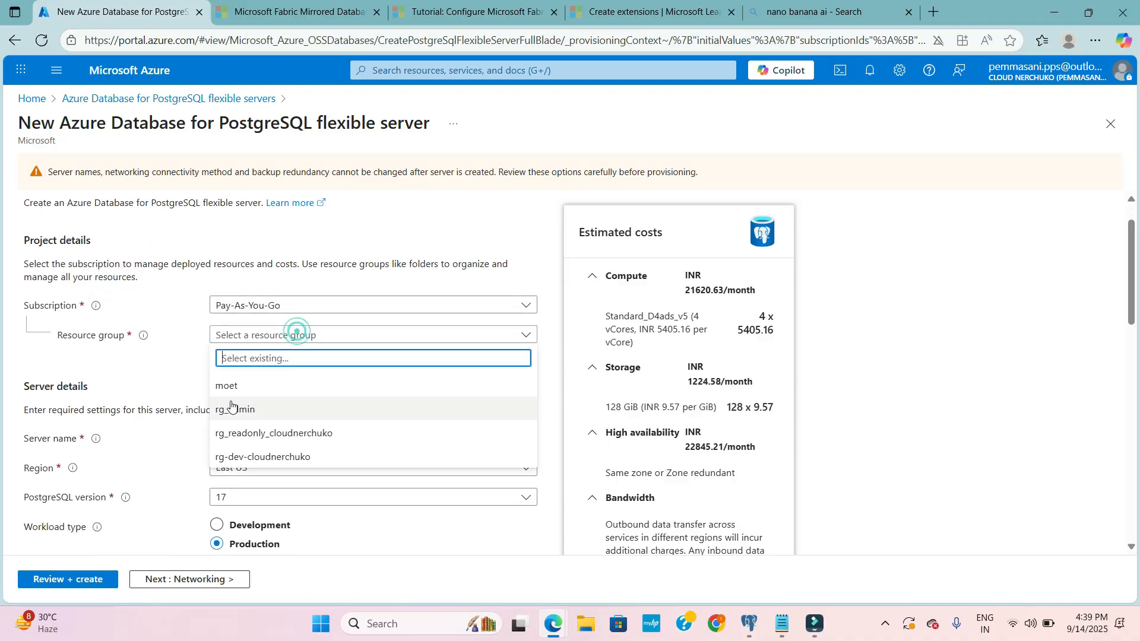
{"action": "left_click", "coordinate": [234, 407]}
- Name the new server postgres90
{"action": "scroll", "coordinate": [147, 399], "scroll_direction": "down", "scroll_amount": 1}
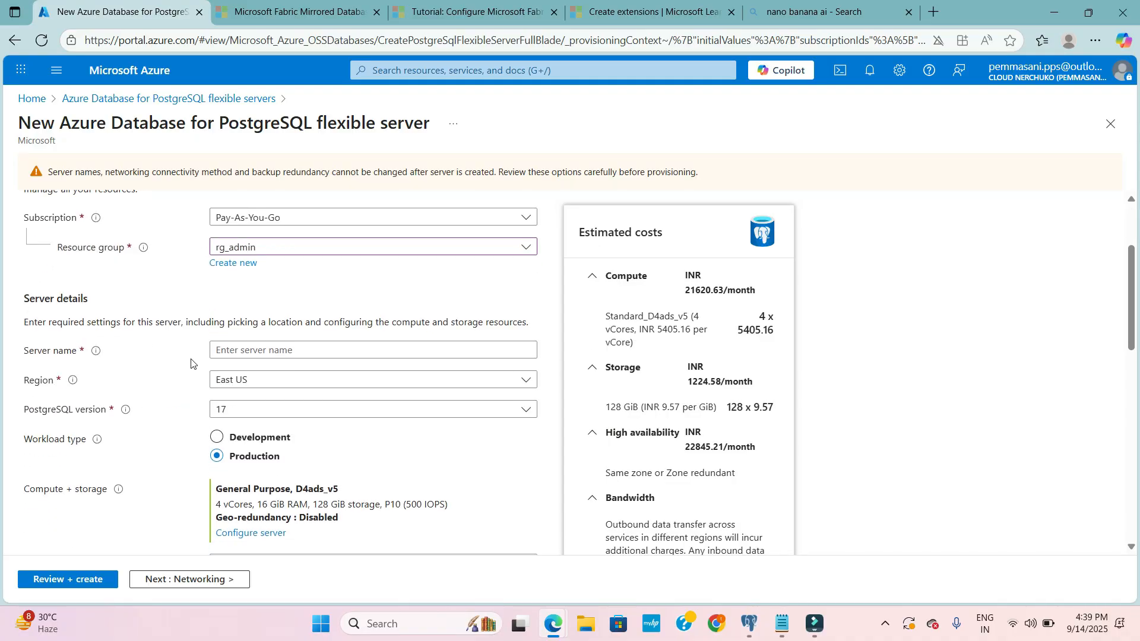
{"action": "left_click", "coordinate": [260, 348]}
{"action": "type", "text": "postgres90"}
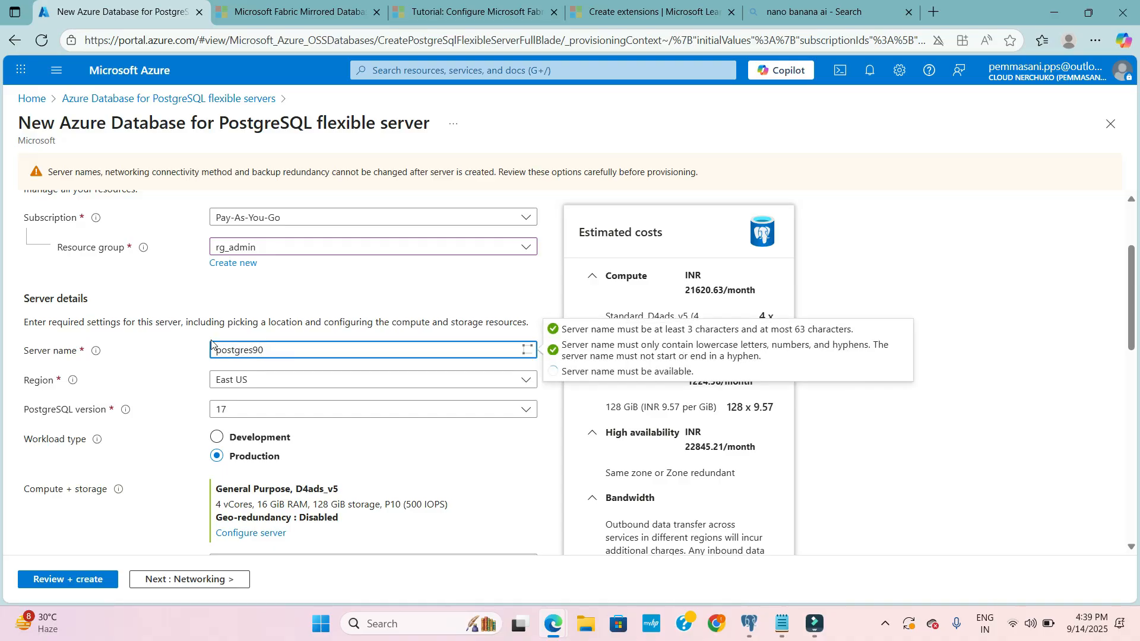
{"action": "left_click", "coordinate": [159, 371]}
{"action": "scroll", "coordinate": [247, 386], "scroll_direction": "down", "scroll_amount": 1}
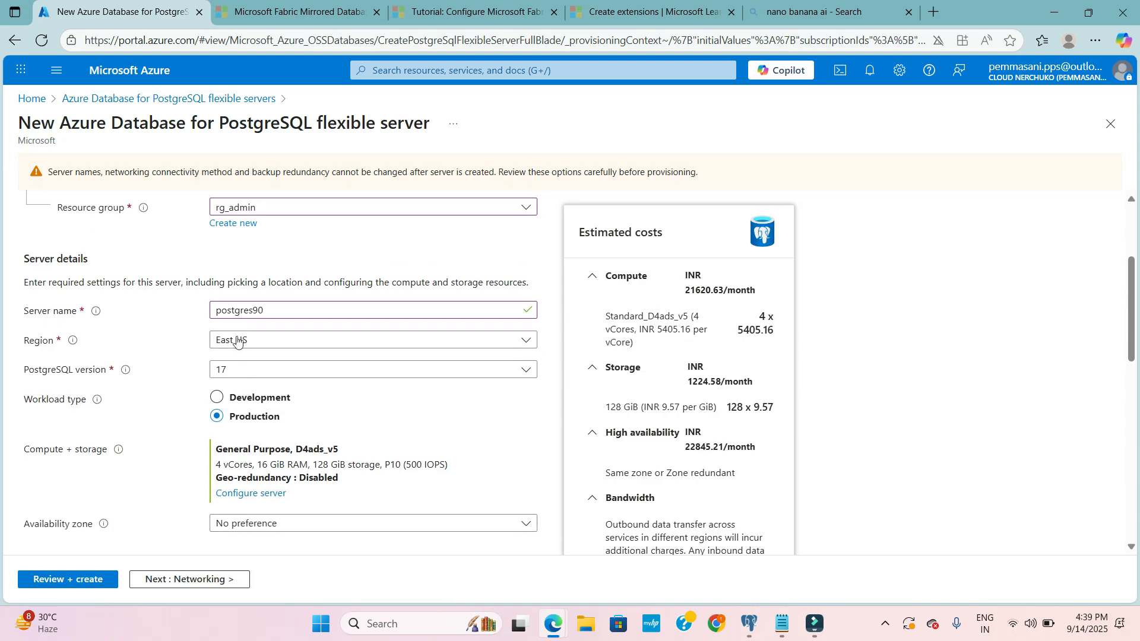
- Check the available PostgreSQL versions and set the workload type to Development
{"action": "scroll", "coordinate": [255, 399], "scroll_direction": "down", "scroll_amount": 1}
{"action": "left_click", "coordinate": [247, 351]}
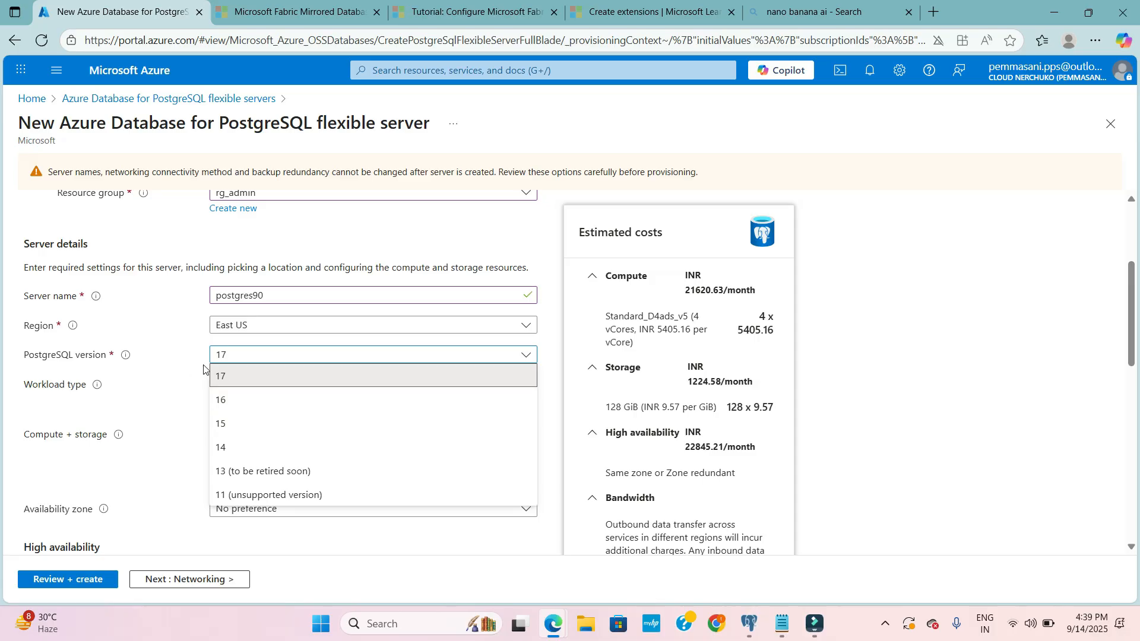
{"action": "left_click", "coordinate": [172, 363]}
{"action": "left_click", "coordinate": [215, 384]}
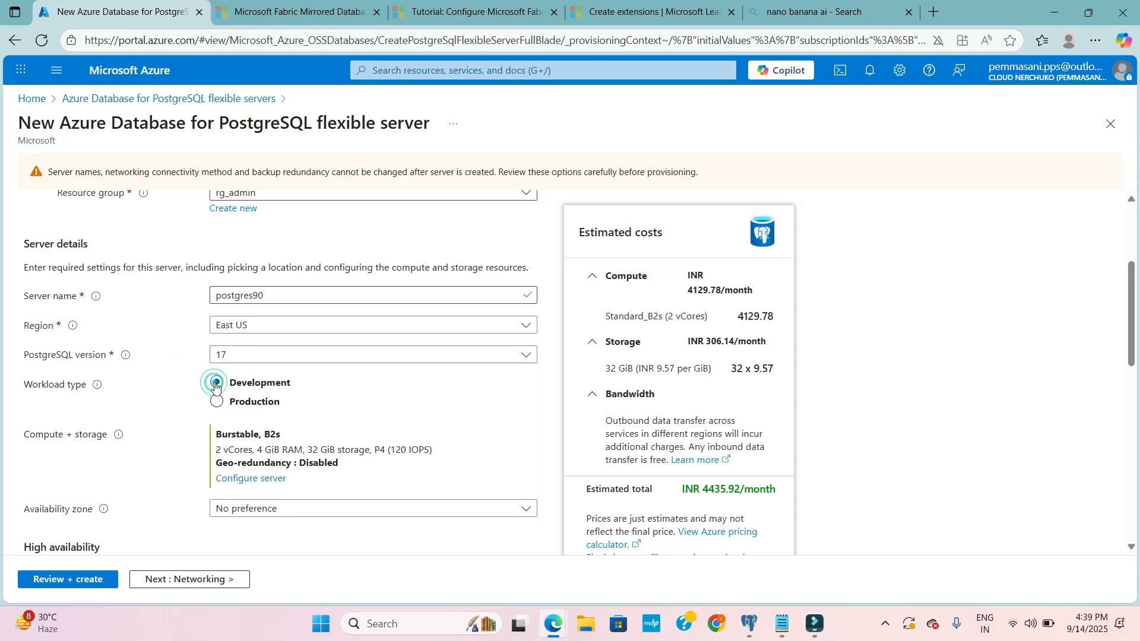
- Open the server's compute and storage configuration and set the compute tier to General Purpose (2-96 vCores)
{"action": "scroll", "coordinate": [200, 417], "scroll_direction": "down", "scroll_amount": 1}
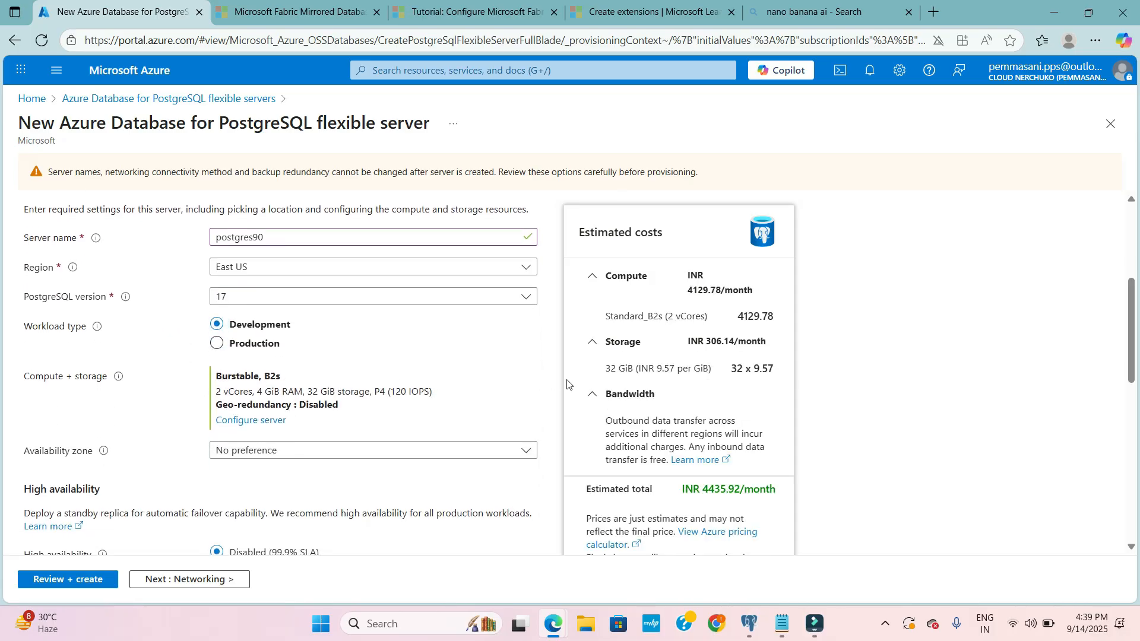
{"action": "scroll", "coordinate": [169, 392], "scroll_direction": "down", "scroll_amount": 1}
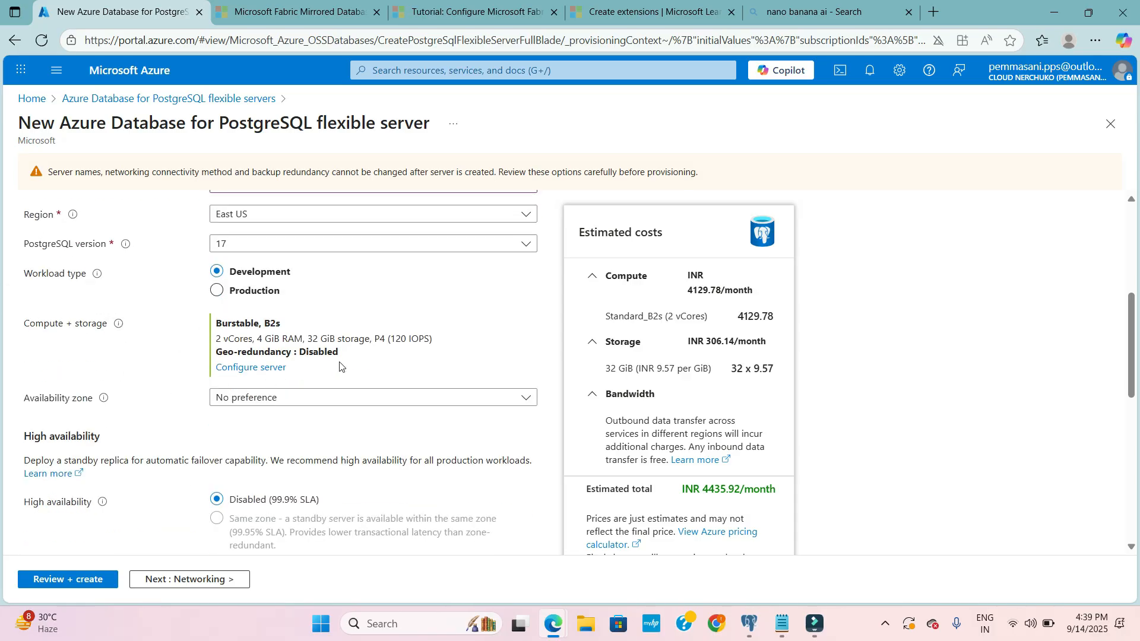
{"action": "left_click", "coordinate": [270, 368]}
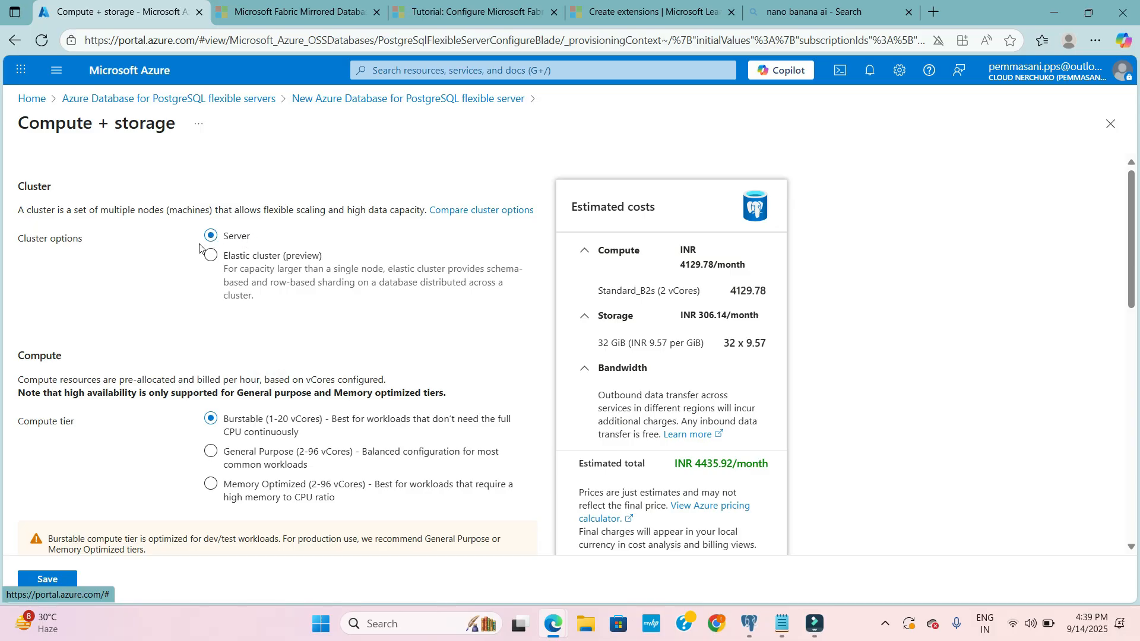
{"action": "scroll", "coordinate": [130, 376], "scroll_direction": "down", "scroll_amount": 2}
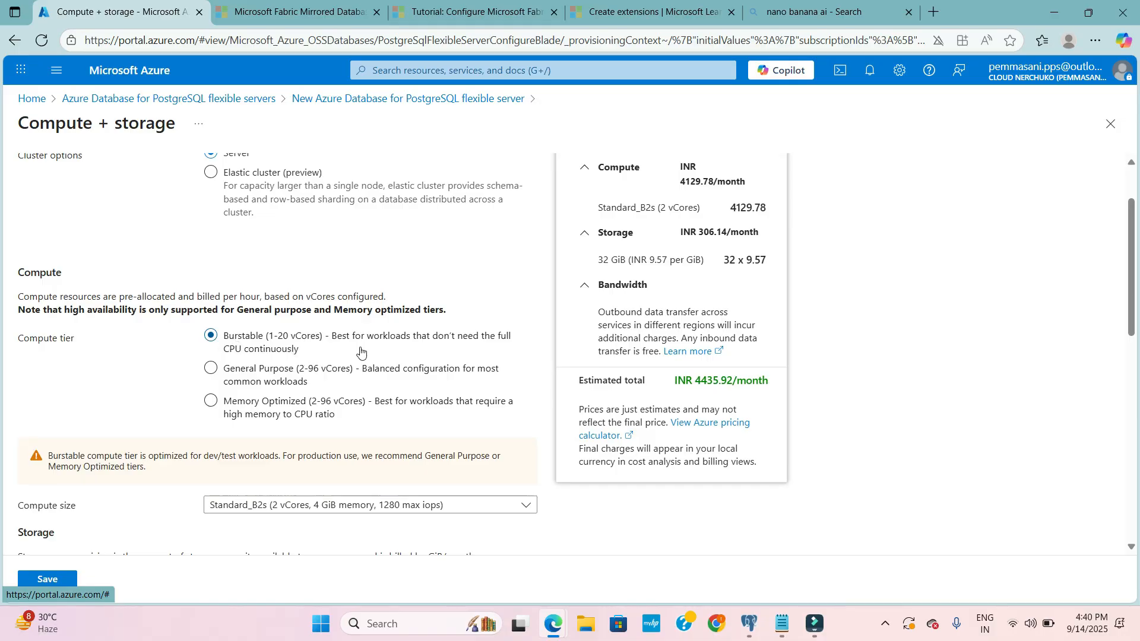
{"action": "left_click", "coordinate": [210, 364]}
{"action": "left_click", "coordinate": [205, 369]}
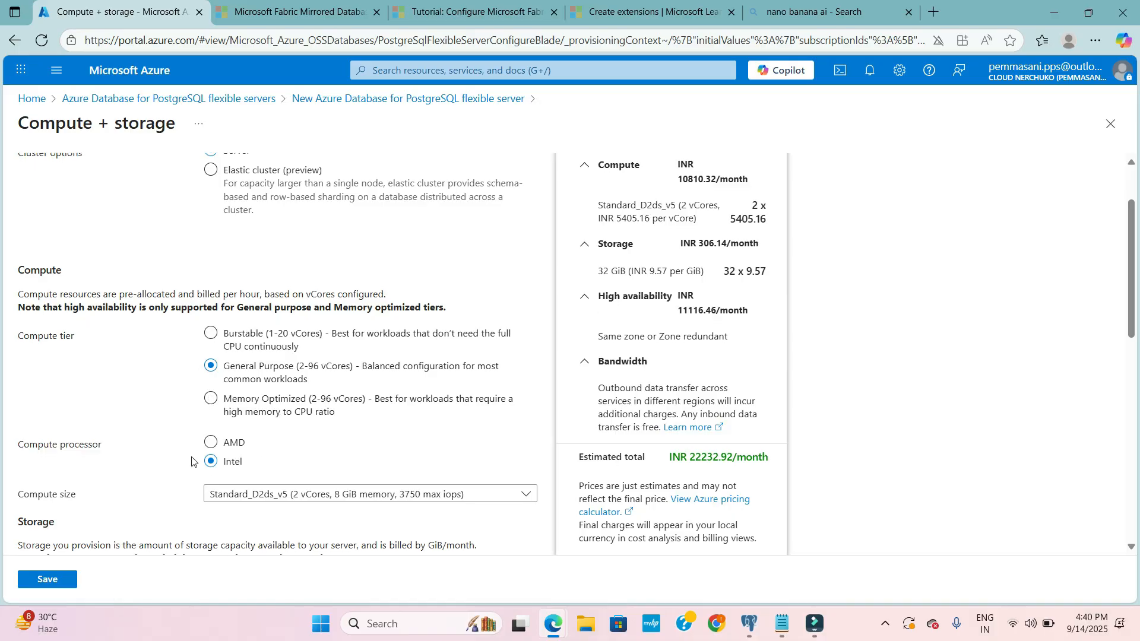
- Choose compute size Standard_D2ds_v5 (2 vCores, 8 GiB memory) and storage type Premium SSD
{"action": "scroll", "coordinate": [191, 460], "scroll_direction": "down", "scroll_amount": 1}
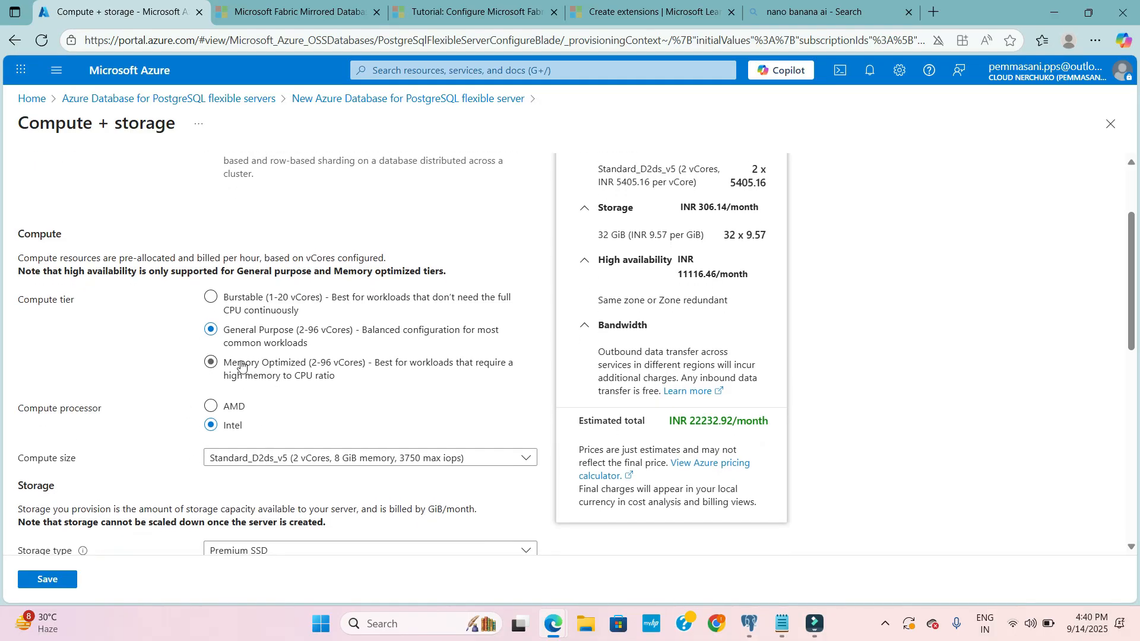
{"action": "scroll", "coordinate": [285, 350], "scroll_direction": "up", "scroll_amount": 2}
{"action": "scroll", "coordinate": [298, 340], "scroll_direction": "down", "scroll_amount": 3}
{"action": "scroll", "coordinate": [272, 396], "scroll_direction": "down", "scroll_amount": 1}
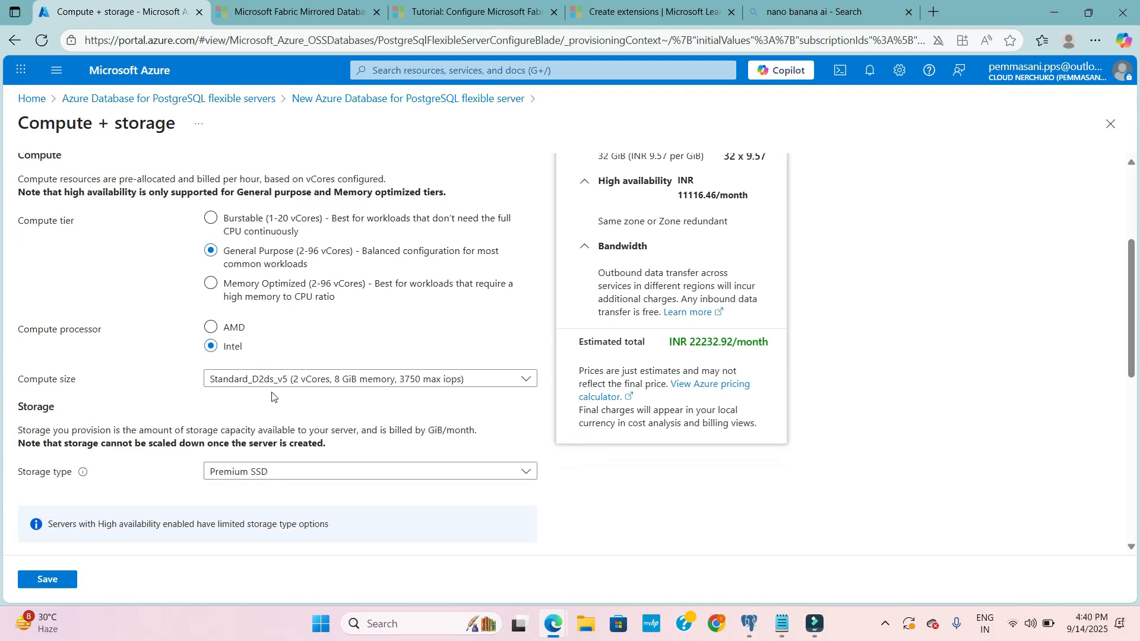
{"action": "left_click", "coordinate": [283, 378]}
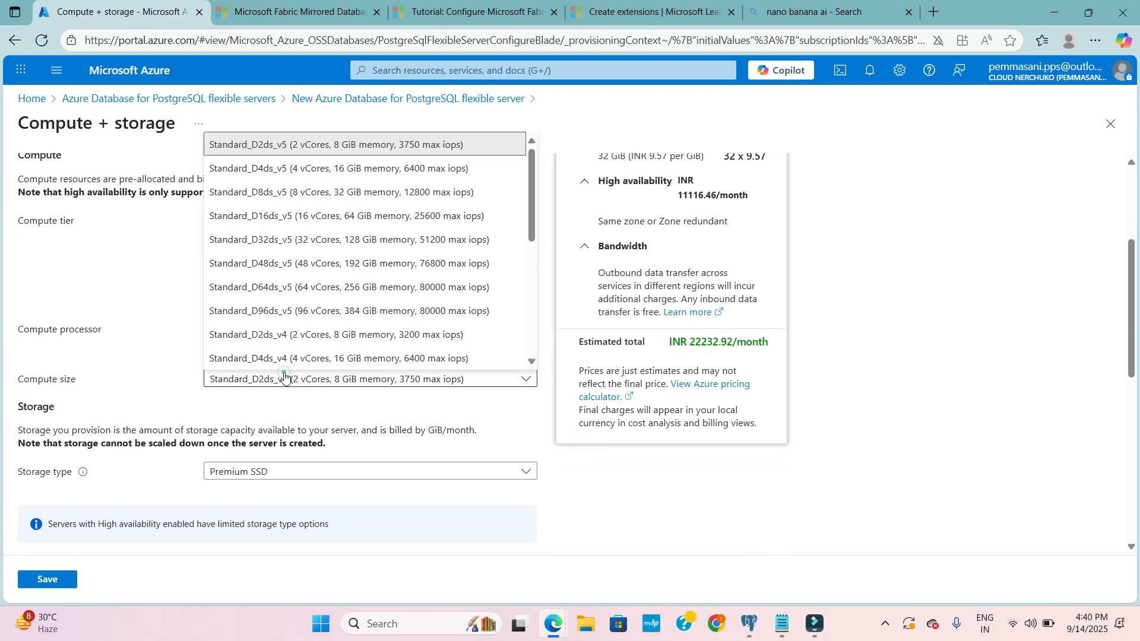
{"action": "left_click", "coordinate": [292, 144]}
{"action": "scroll", "coordinate": [327, 321], "scroll_direction": "up", "scroll_amount": 2}
{"action": "scroll", "coordinate": [326, 321], "scroll_direction": "down", "scroll_amount": 4}
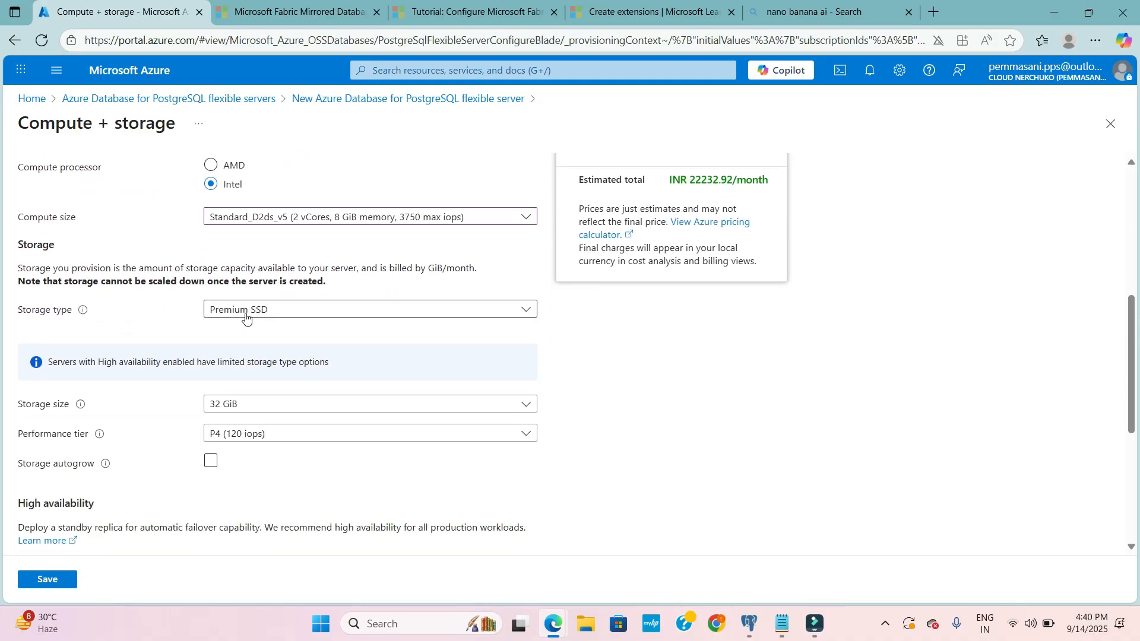
{"action": "left_click", "coordinate": [249, 315]}
{"action": "left_click", "coordinate": [255, 331]}
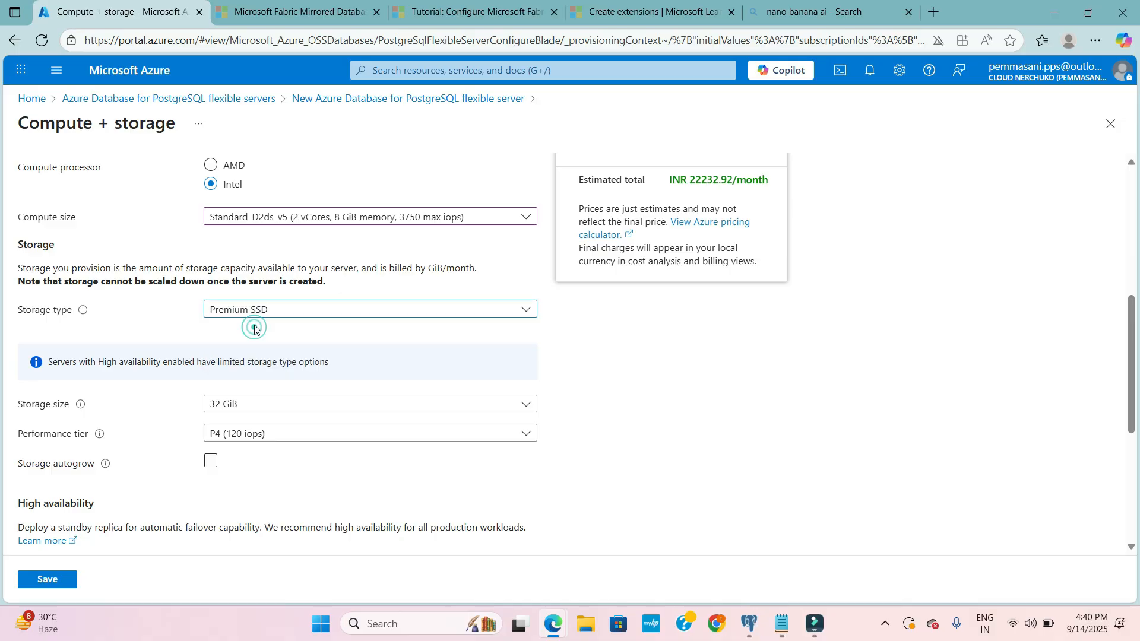
- Set high availability to Disabled (99.9% SLA)
{"action": "scroll", "coordinate": [315, 415], "scroll_direction": "down", "scroll_amount": 2}
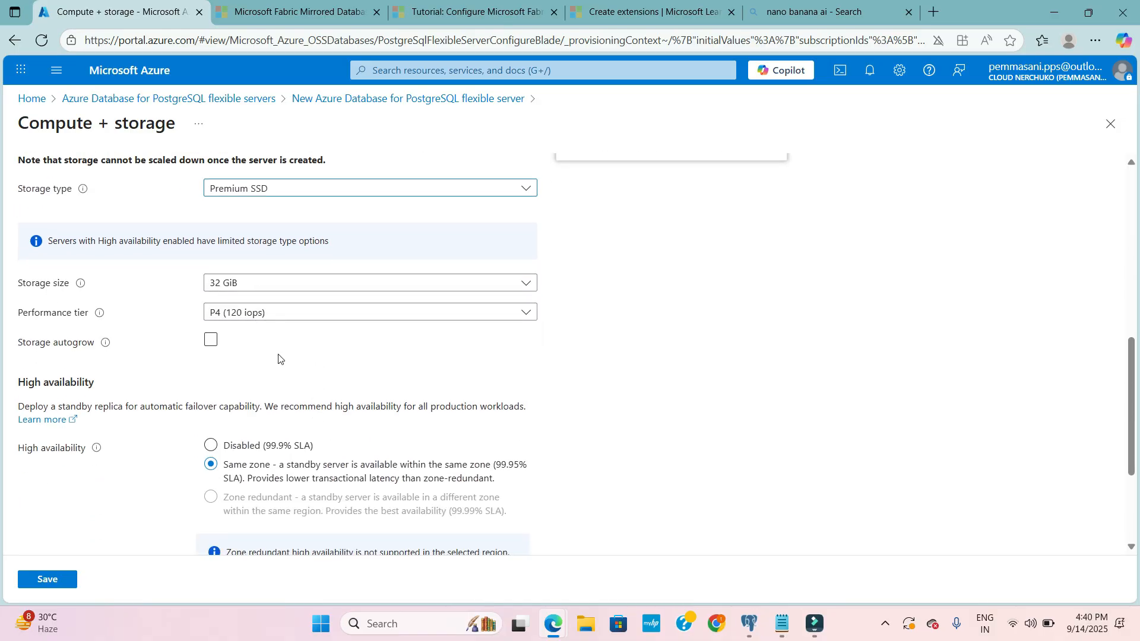
{"action": "scroll", "coordinate": [216, 380], "scroll_direction": "down", "scroll_amount": 1}
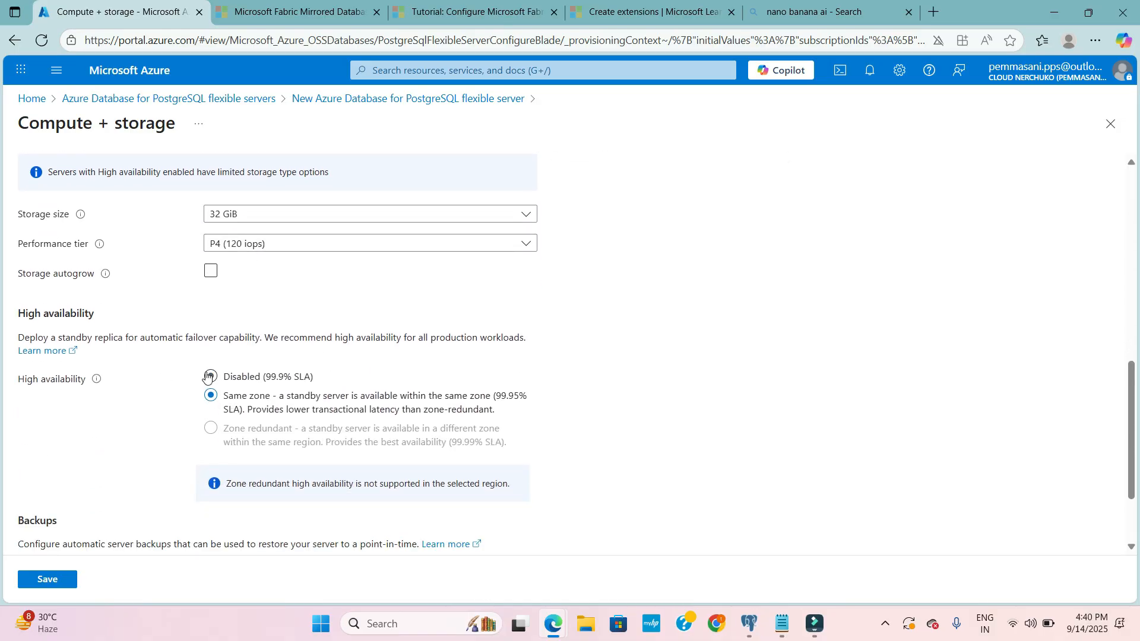
{"action": "left_click", "coordinate": [209, 376]}
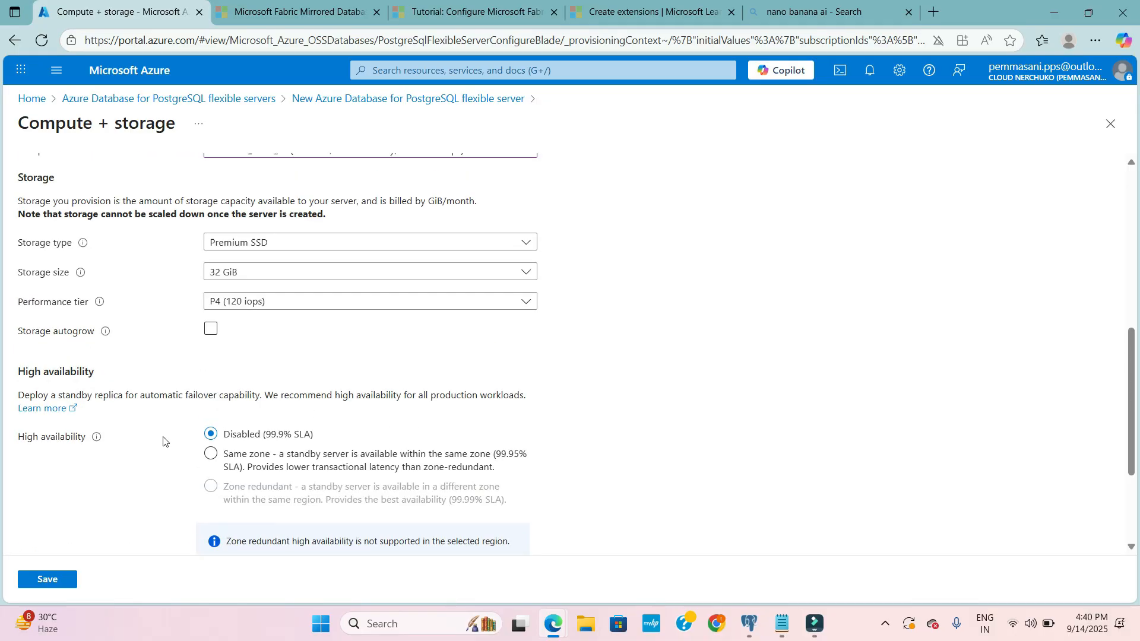
- Review the cluster, compute, storage and backup settings with the estimated costs, and save the compute and storage configuration
{"action": "scroll", "coordinate": [164, 433], "scroll_direction": "down", "scroll_amount": 3}
{"action": "scroll", "coordinate": [174, 386], "scroll_direction": "up", "scroll_amount": 10}
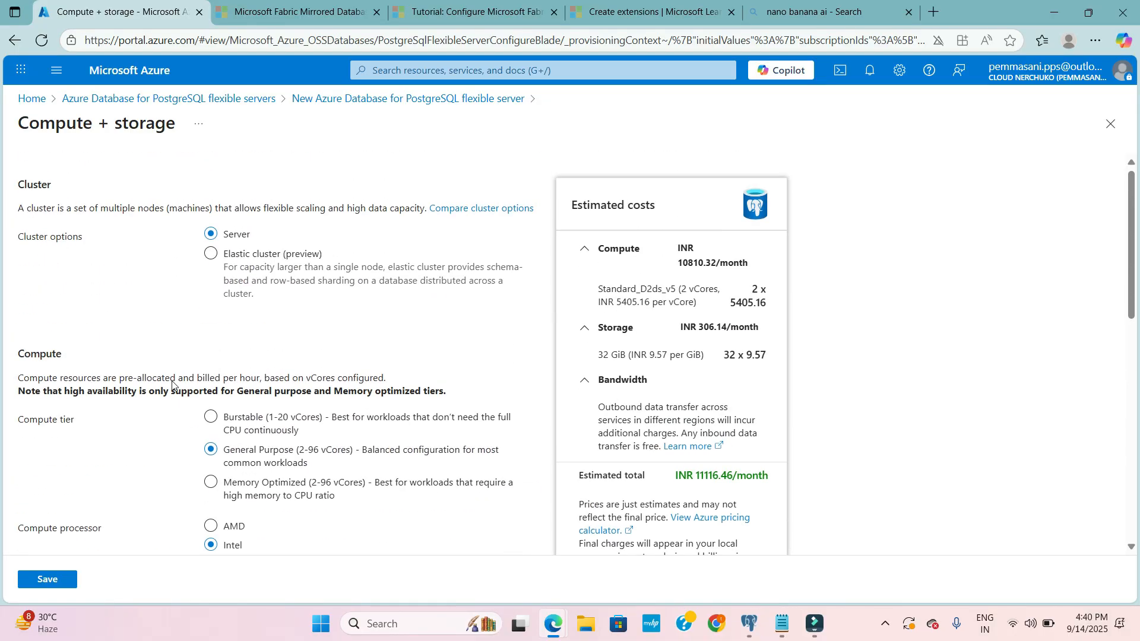
{"action": "scroll", "coordinate": [356, 320], "scroll_direction": "down", "scroll_amount": 1}
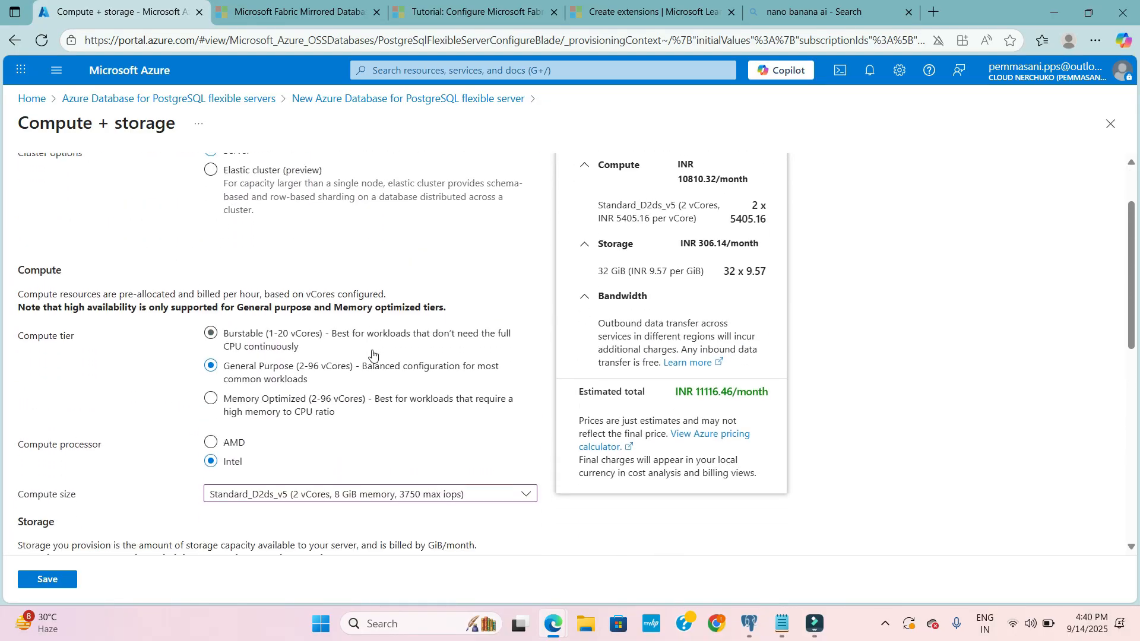
{"action": "scroll", "coordinate": [374, 356], "scroll_direction": "up", "scroll_amount": 2}
{"action": "scroll", "coordinate": [514, 377], "scroll_direction": "up", "scroll_amount": 1}
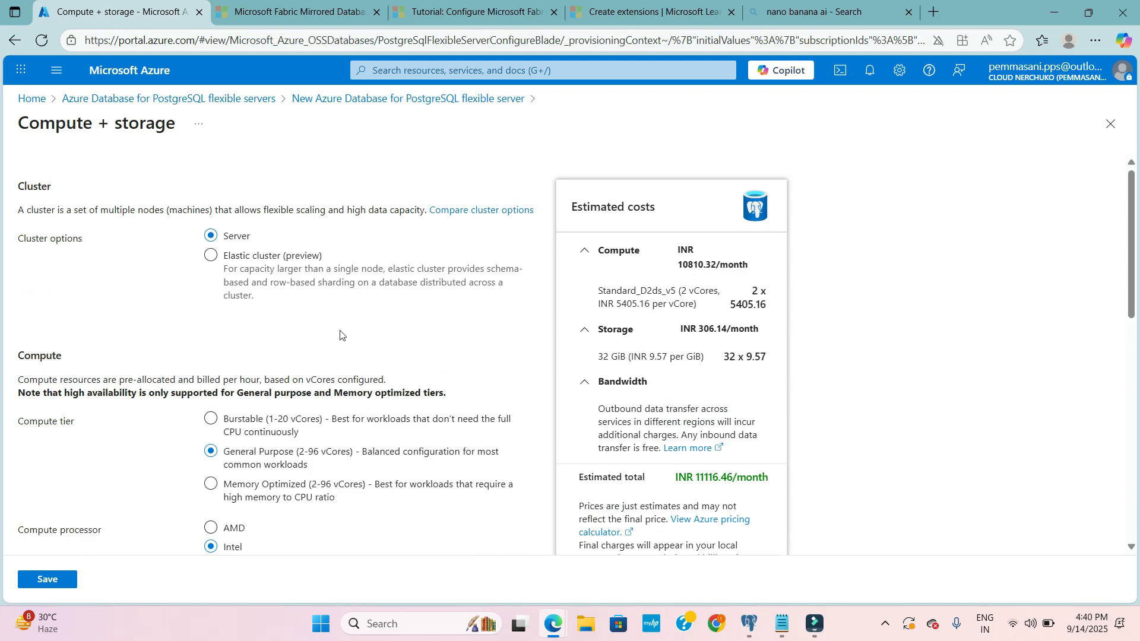
{"action": "scroll", "coordinate": [475, 306], "scroll_direction": "down", "scroll_amount": 1}
{"action": "scroll", "coordinate": [360, 408], "scroll_direction": "down", "scroll_amount": 5}
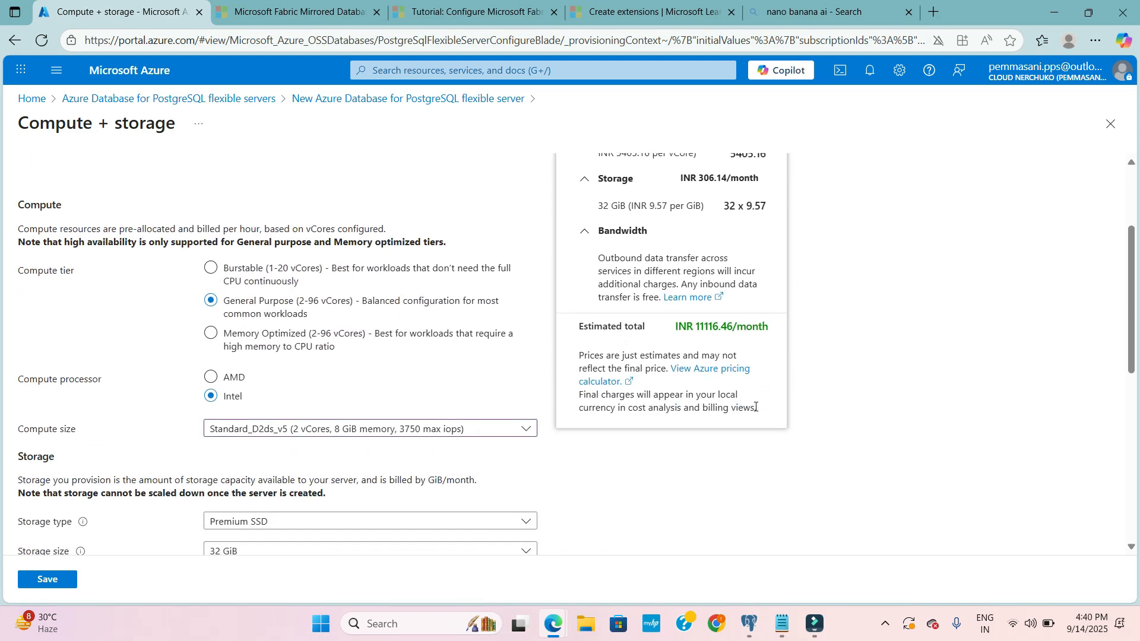
{"action": "scroll", "coordinate": [360, 408], "scroll_direction": "down", "scroll_amount": 2}
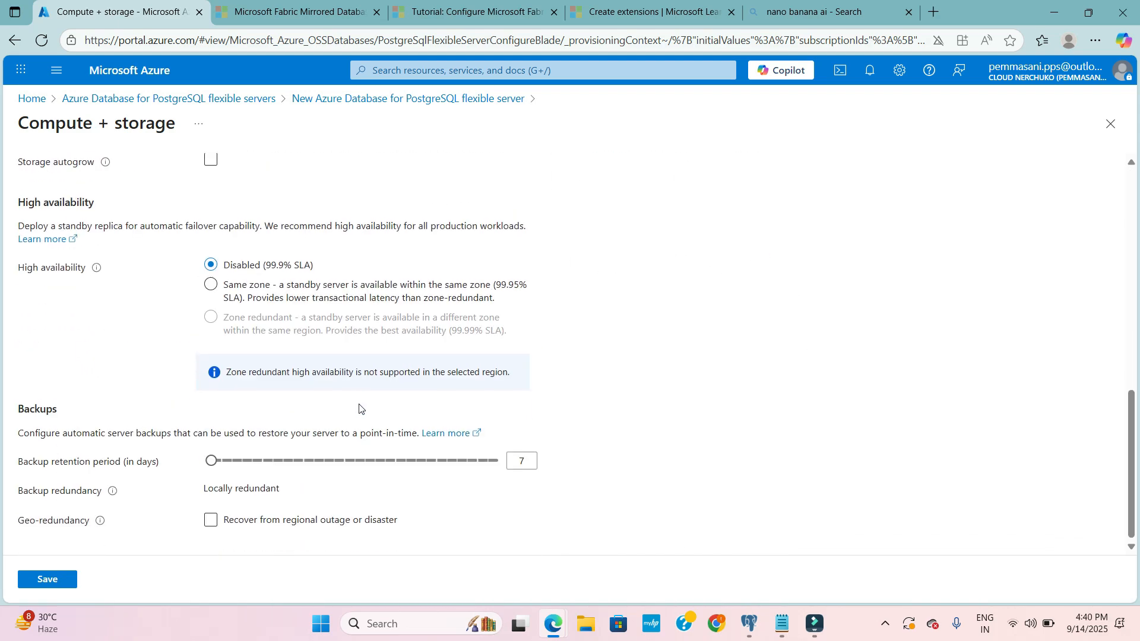
{"action": "scroll", "coordinate": [360, 408], "scroll_direction": "up", "scroll_amount": 7}
{"action": "scroll", "coordinate": [359, 409], "scroll_direction": "up", "scroll_amount": 1}
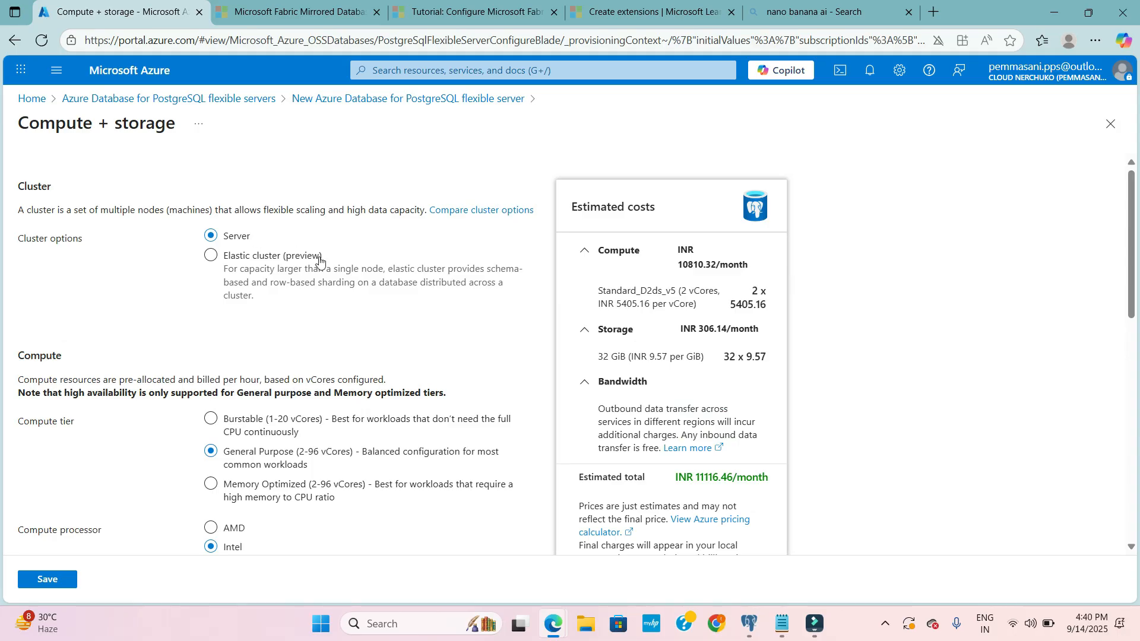
{"action": "scroll", "coordinate": [366, 216], "scroll_direction": "down", "scroll_amount": 2}
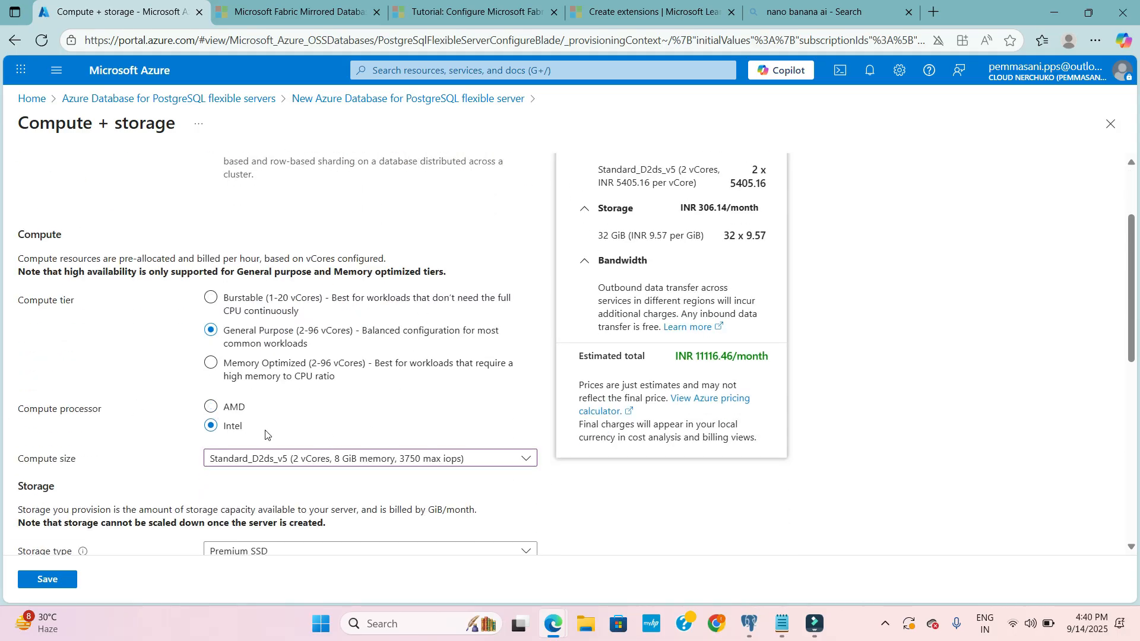
{"action": "scroll", "coordinate": [294, 422], "scroll_direction": "up", "scroll_amount": 2}
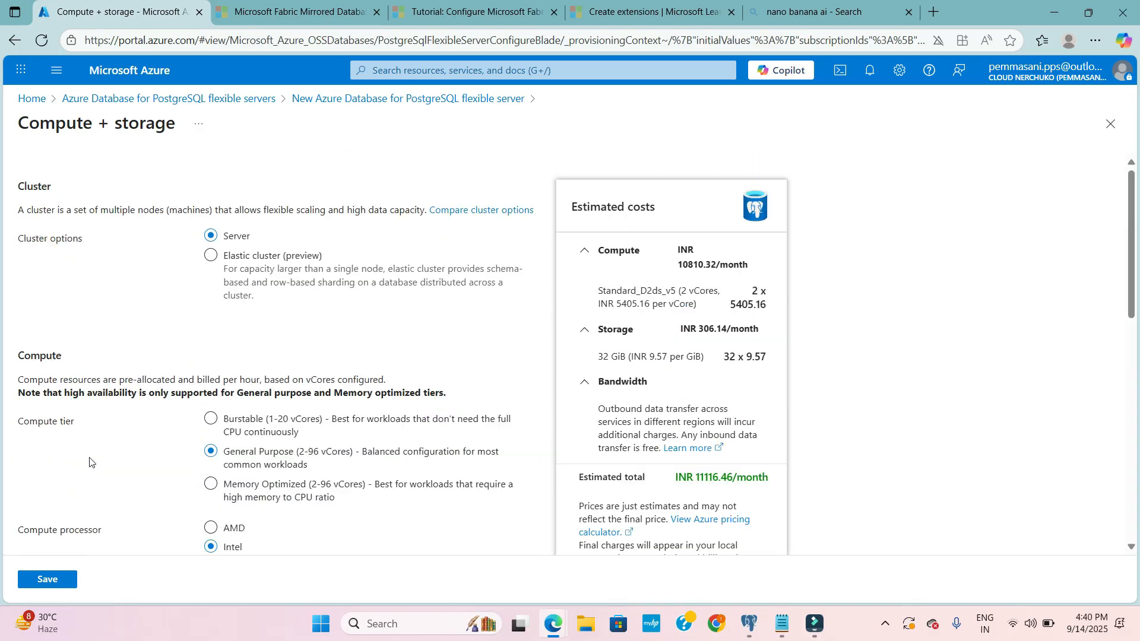
{"action": "scroll", "coordinate": [130, 420], "scroll_direction": "down", "scroll_amount": 2}
{"action": "left_click", "coordinate": [47, 579]}
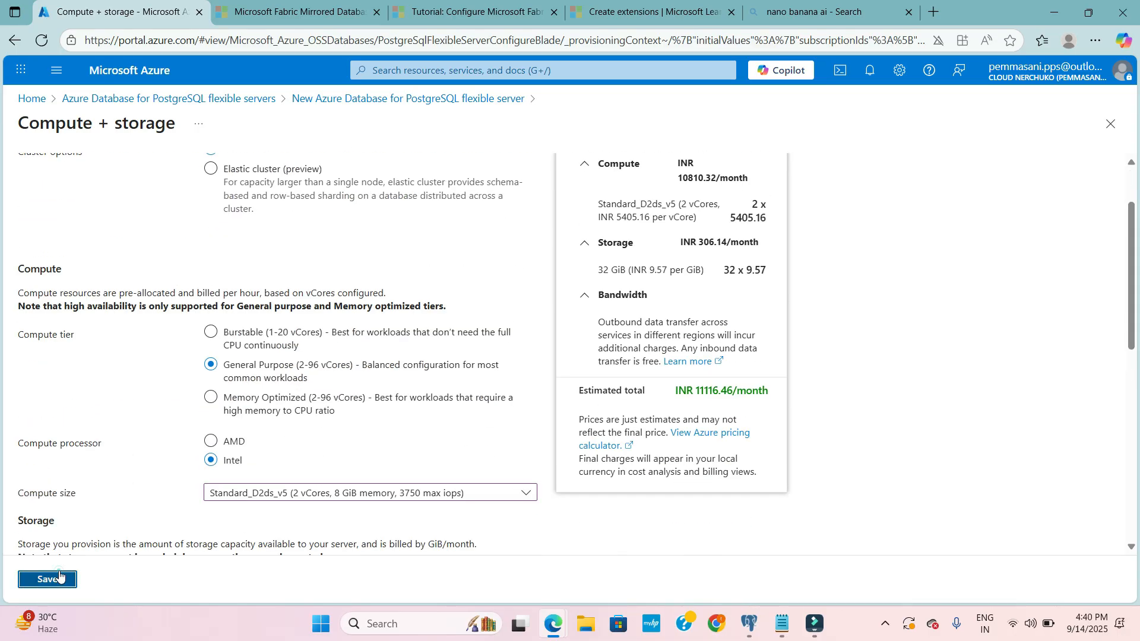
- Examine the authentication method options and the required administrator login, password and password confirmation fields
{"action": "scroll", "coordinate": [260, 276], "scroll_direction": "down", "scroll_amount": 2}
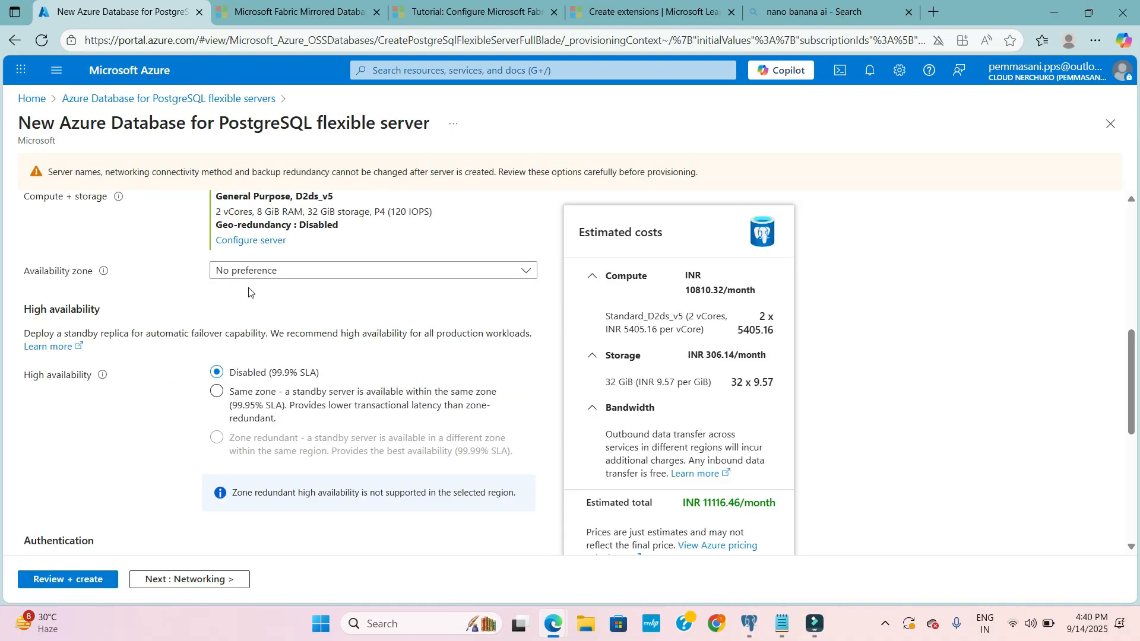
{"action": "scroll", "coordinate": [261, 282], "scroll_direction": "down", "scroll_amount": 5}
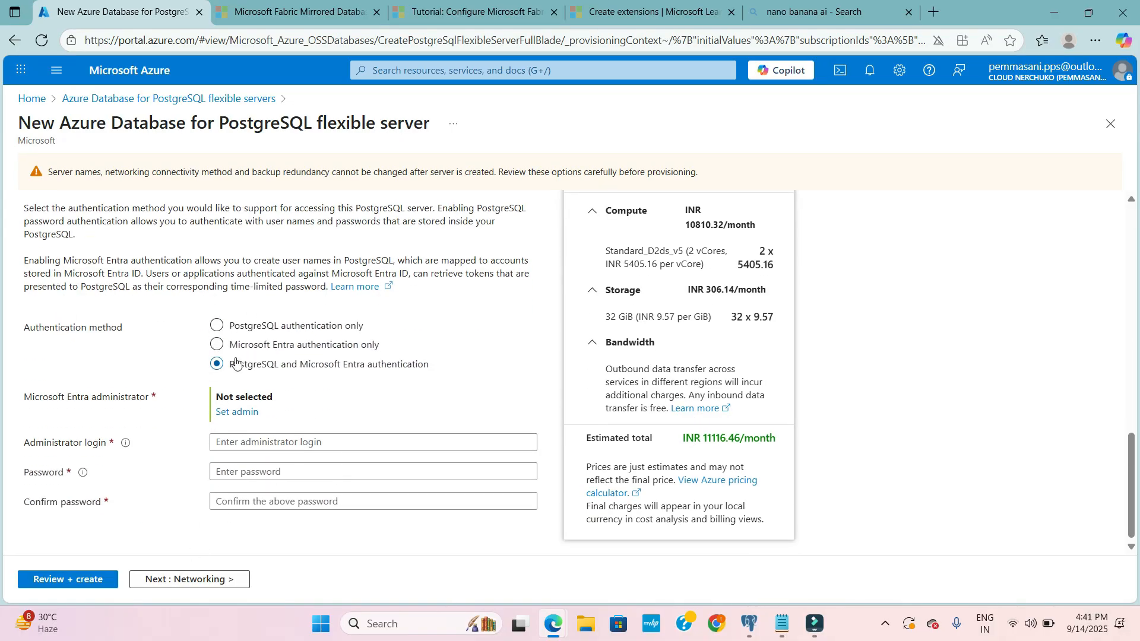
{"action": "left_click", "coordinate": [253, 444]}
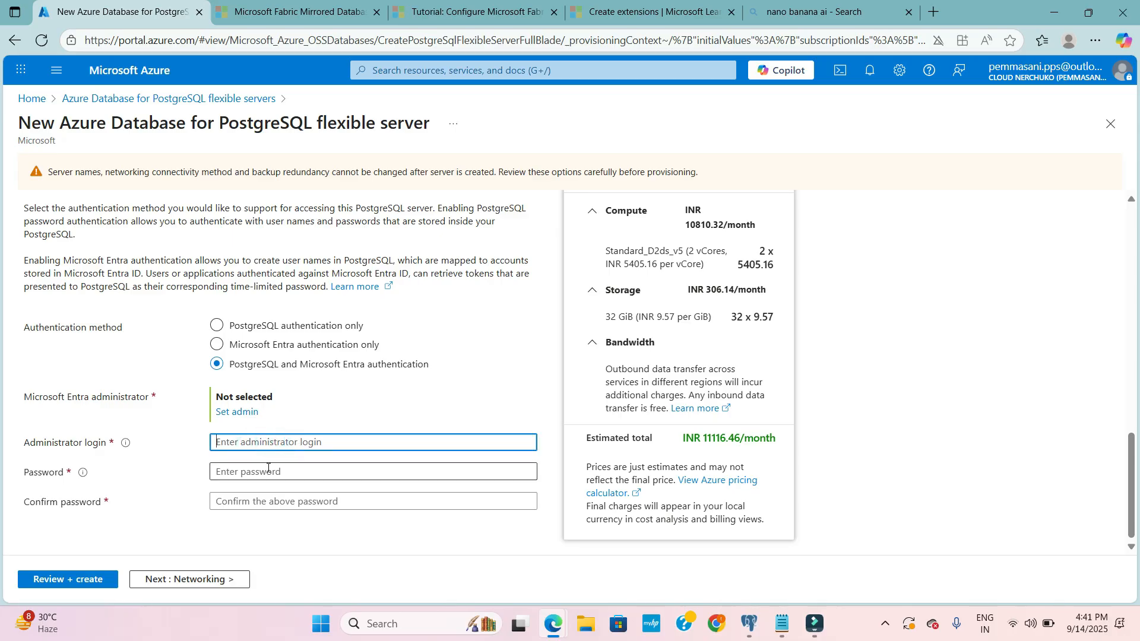
{"action": "left_click", "coordinate": [268, 468]}
{"action": "left_click", "coordinate": [261, 500]}
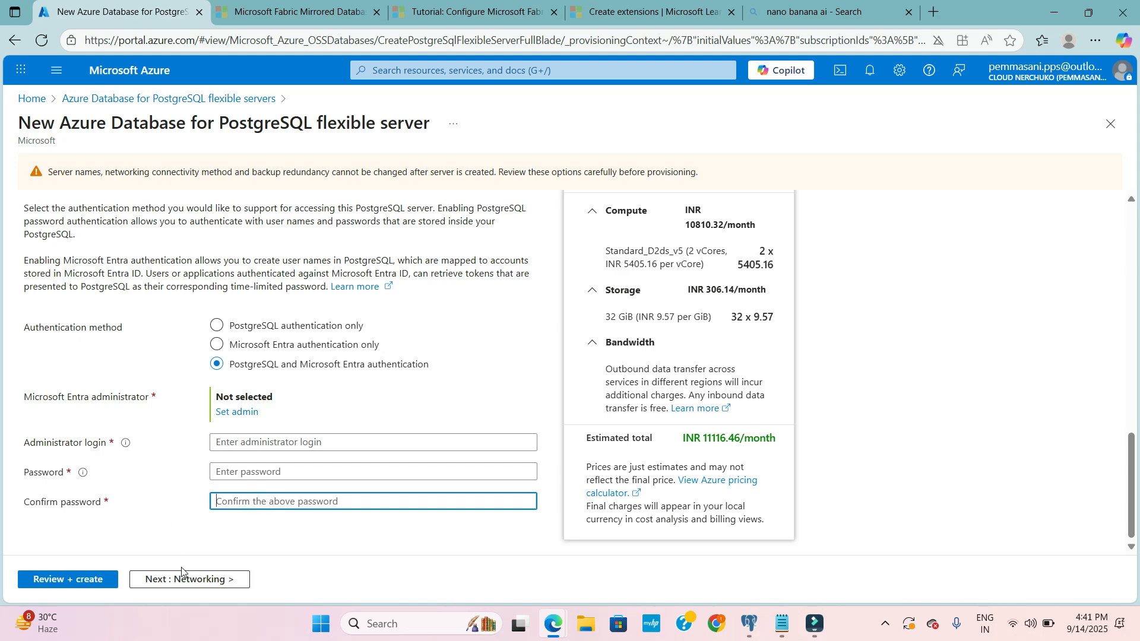
- Review the networking settings of the new server: connectivity method, public access, firewall rules and private endpoints
{"action": "left_click", "coordinate": [164, 578]}
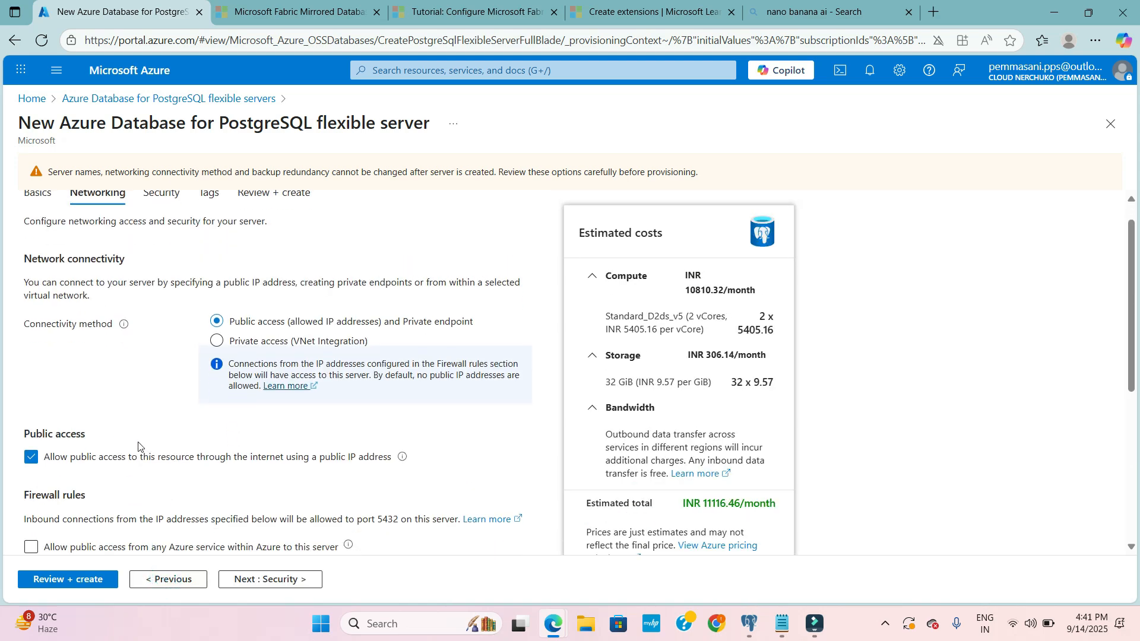
{"action": "scroll", "coordinate": [143, 419], "scroll_direction": "down", "scroll_amount": 1}
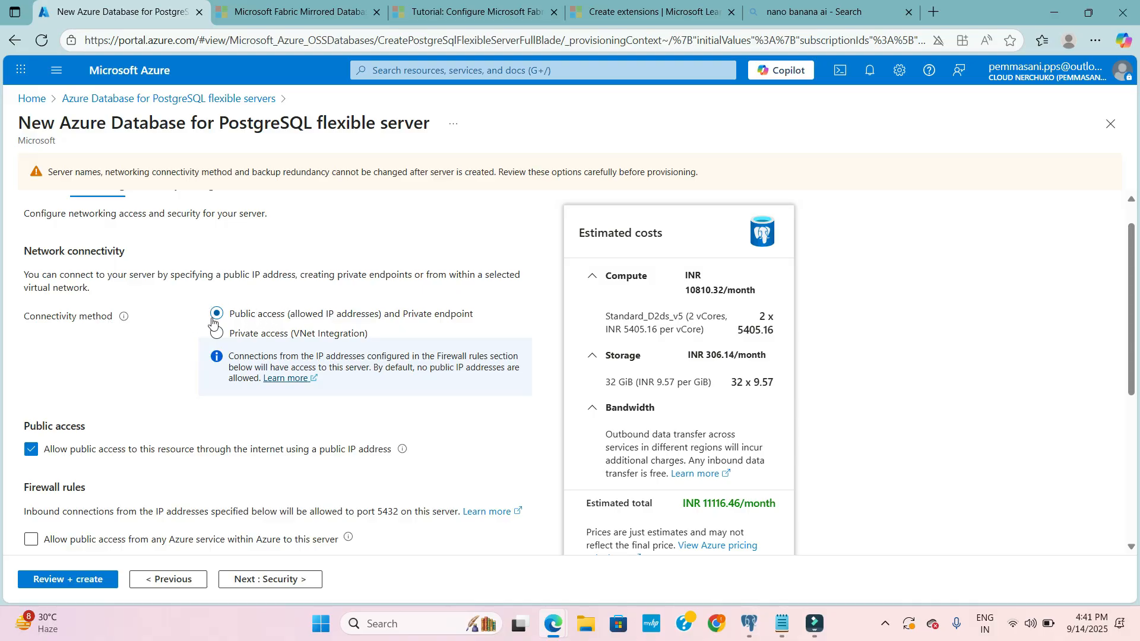
{"action": "scroll", "coordinate": [190, 392], "scroll_direction": "down", "scroll_amount": 1}
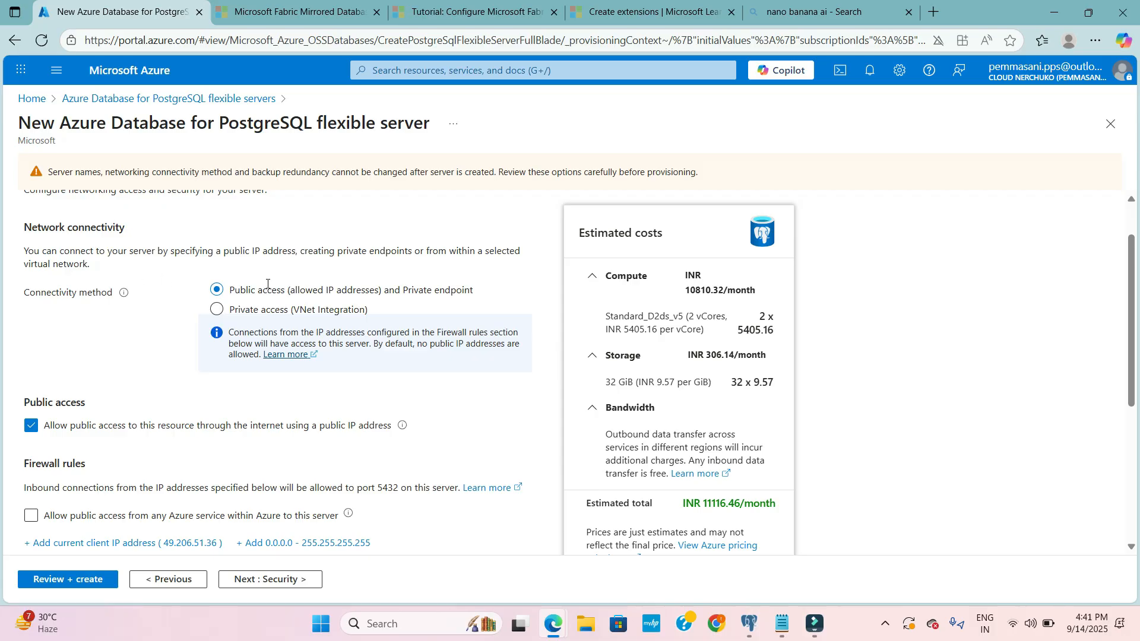
{"action": "scroll", "coordinate": [166, 407], "scroll_direction": "down", "scroll_amount": 1}
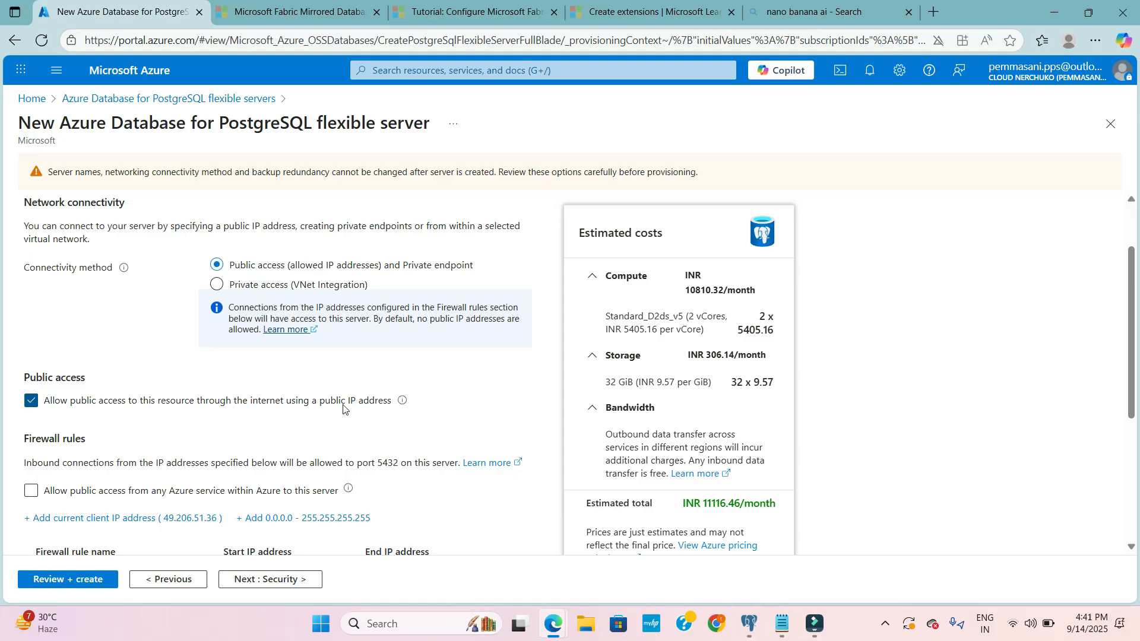
{"action": "scroll", "coordinate": [344, 409], "scroll_direction": "down", "scroll_amount": 1}
{"action": "mouse_move", "coordinate": [396, 392]}
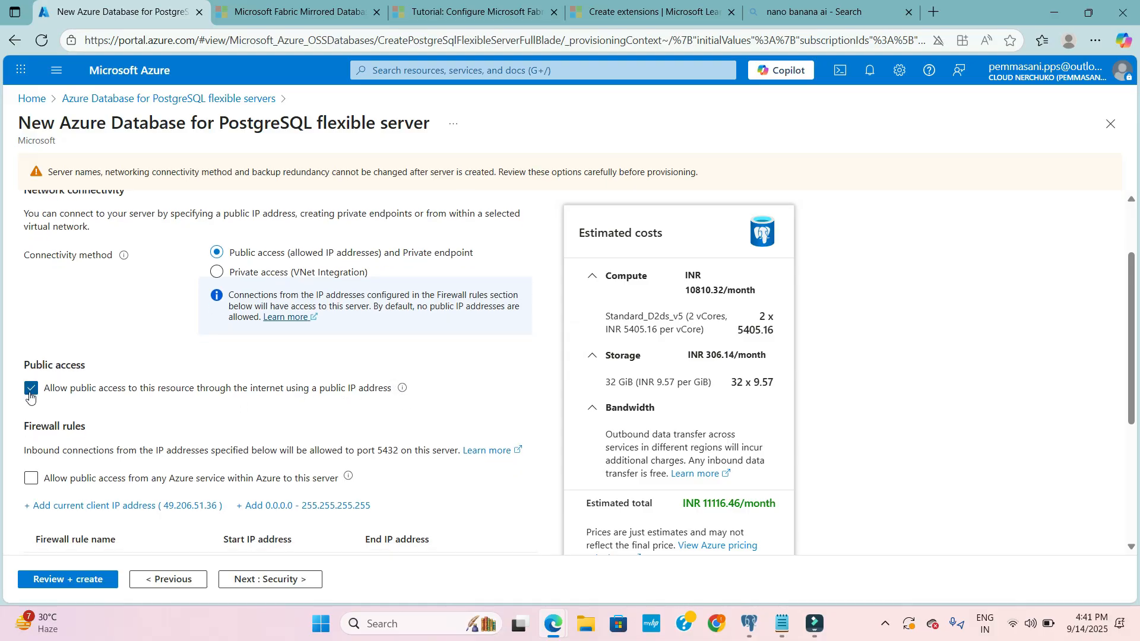
{"action": "scroll", "coordinate": [178, 415], "scroll_direction": "down", "scroll_amount": 3}
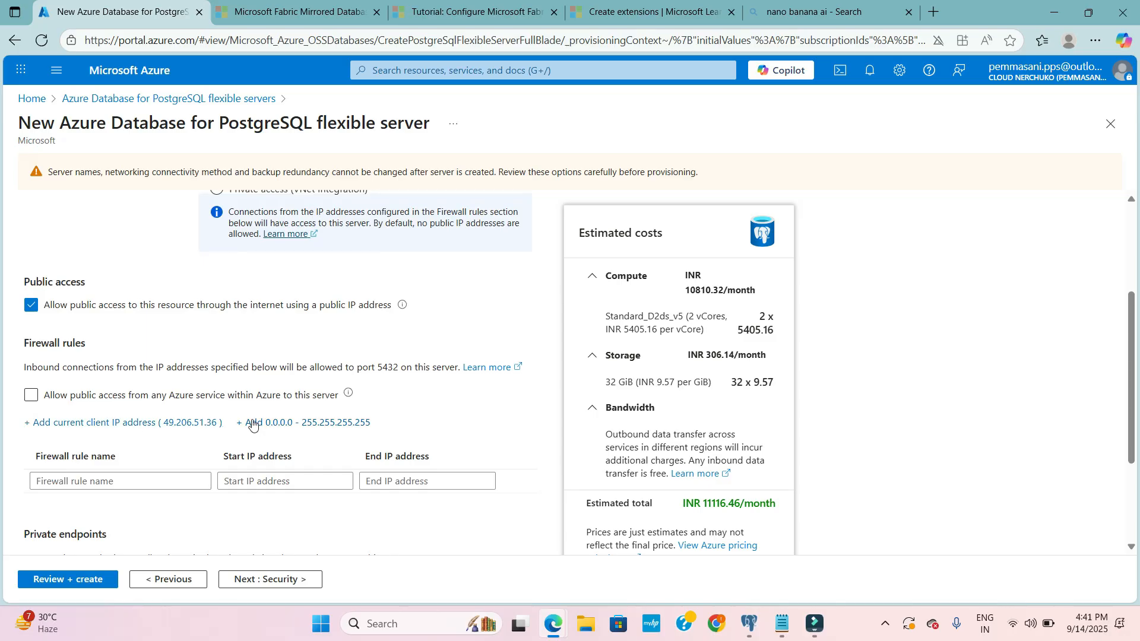
{"action": "scroll", "coordinate": [253, 425], "scroll_direction": "down", "scroll_amount": 5}
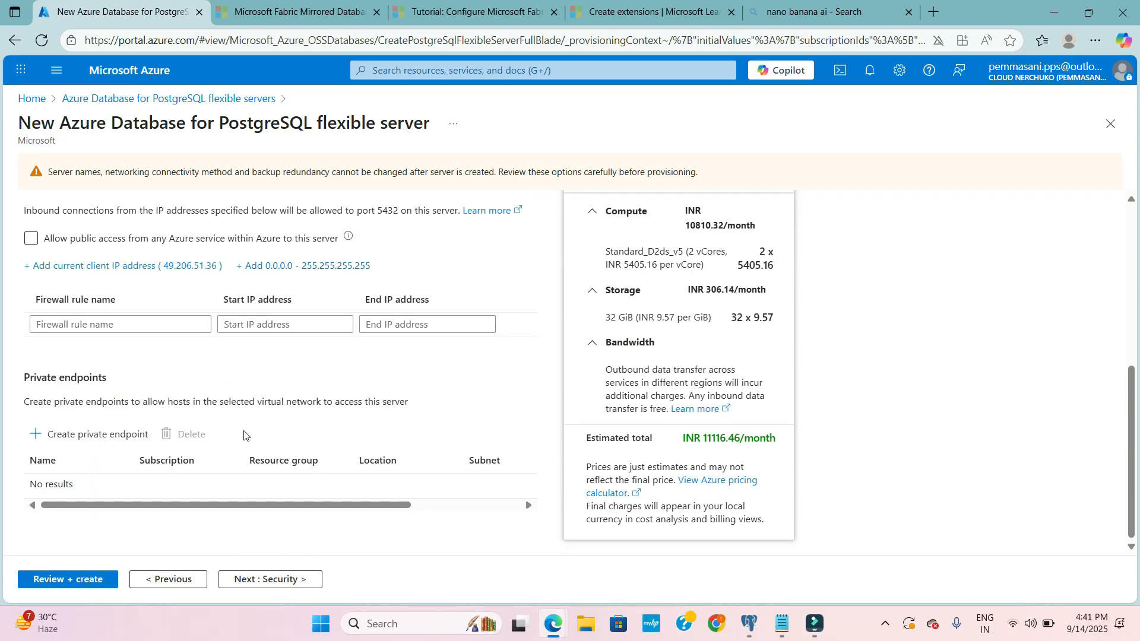
{"action": "scroll", "coordinate": [243, 435], "scroll_direction": "up", "scroll_amount": 10}
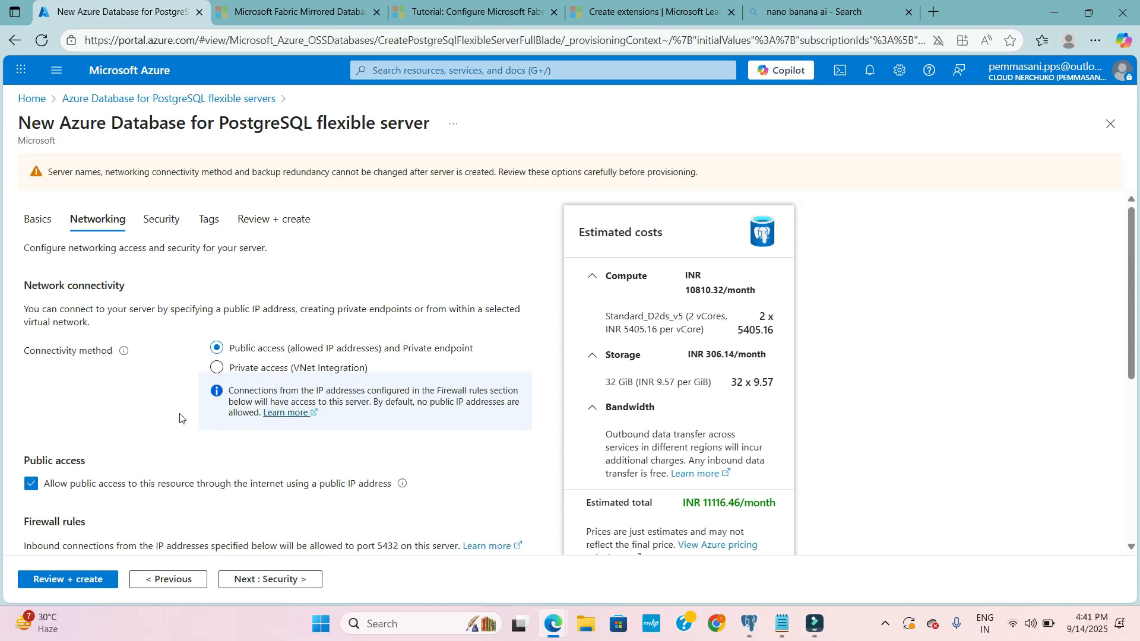
{"action": "scroll", "coordinate": [180, 417], "scroll_direction": "down", "scroll_amount": 1}
{"action": "scroll", "coordinate": [179, 417], "scroll_direction": "up", "scroll_amount": 1}
- Look through the data encryption key options and the tags, and open the final review of the new server
{"action": "left_click", "coordinate": [153, 220]}
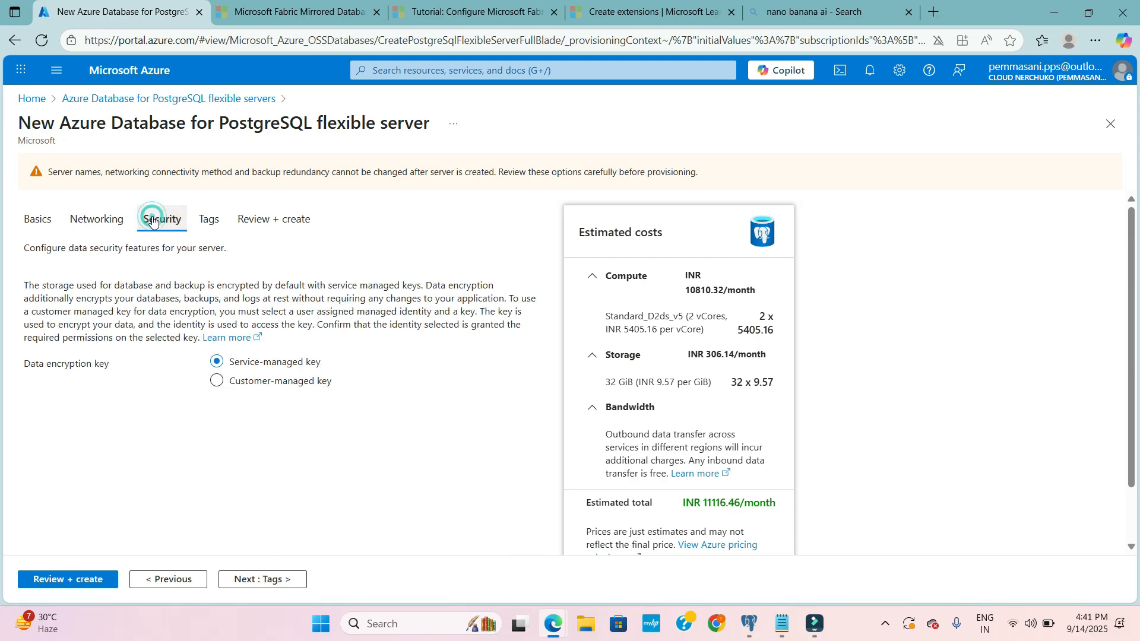
{"action": "scroll", "coordinate": [178, 427], "scroll_direction": "down", "scroll_amount": 1}
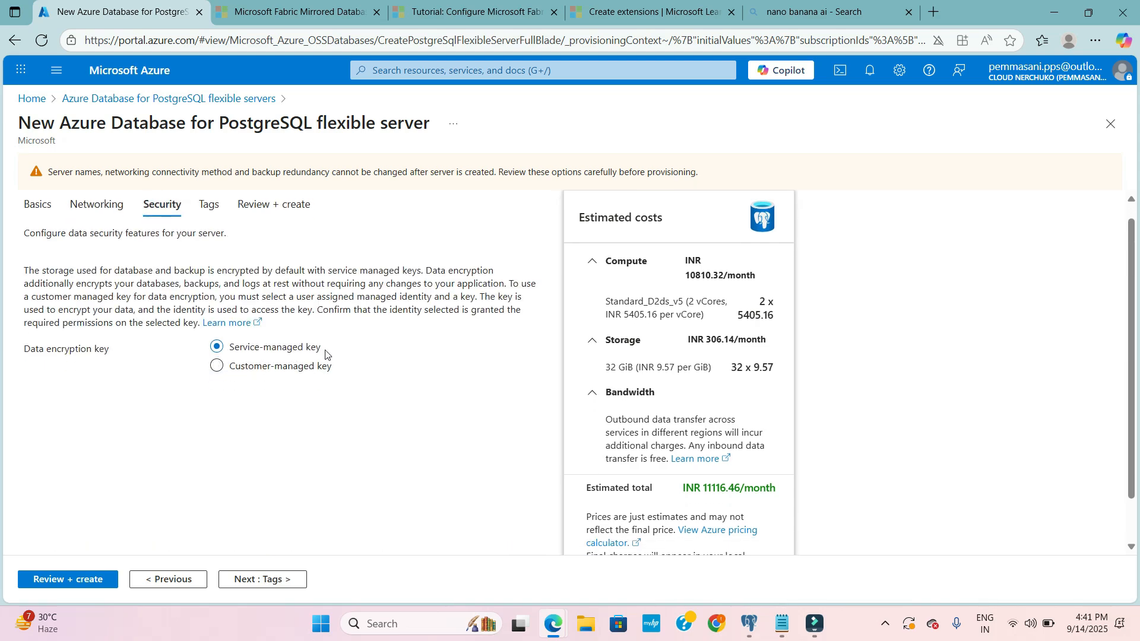
{"action": "scroll", "coordinate": [357, 352], "scroll_direction": "up", "scroll_amount": 1}
{"action": "left_click", "coordinate": [209, 219]}
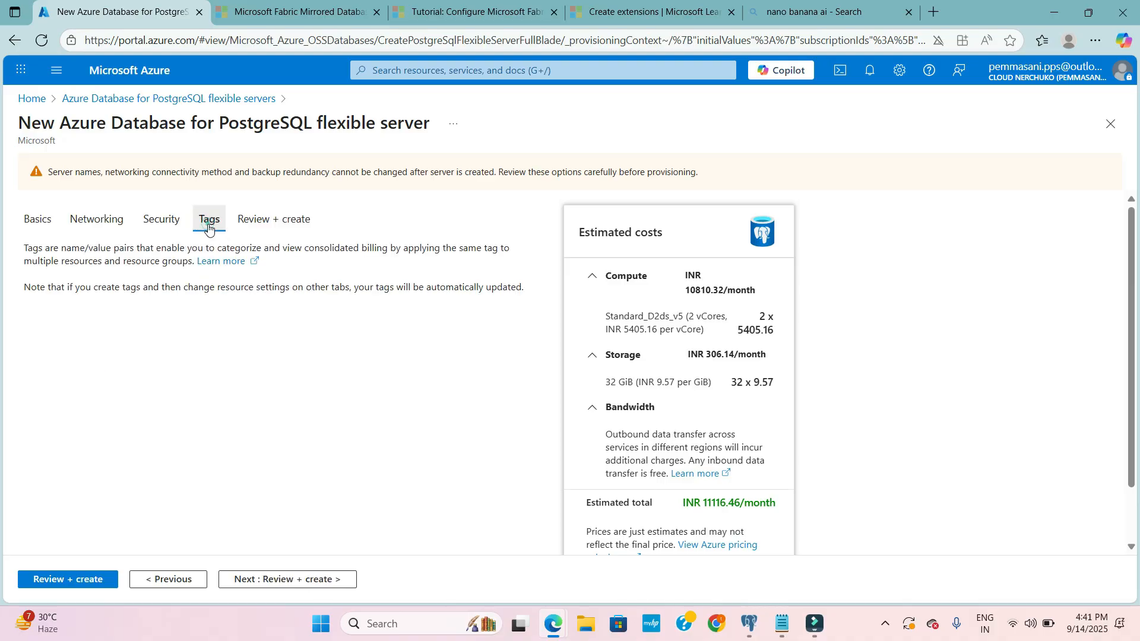
{"action": "left_click", "coordinate": [266, 220]}
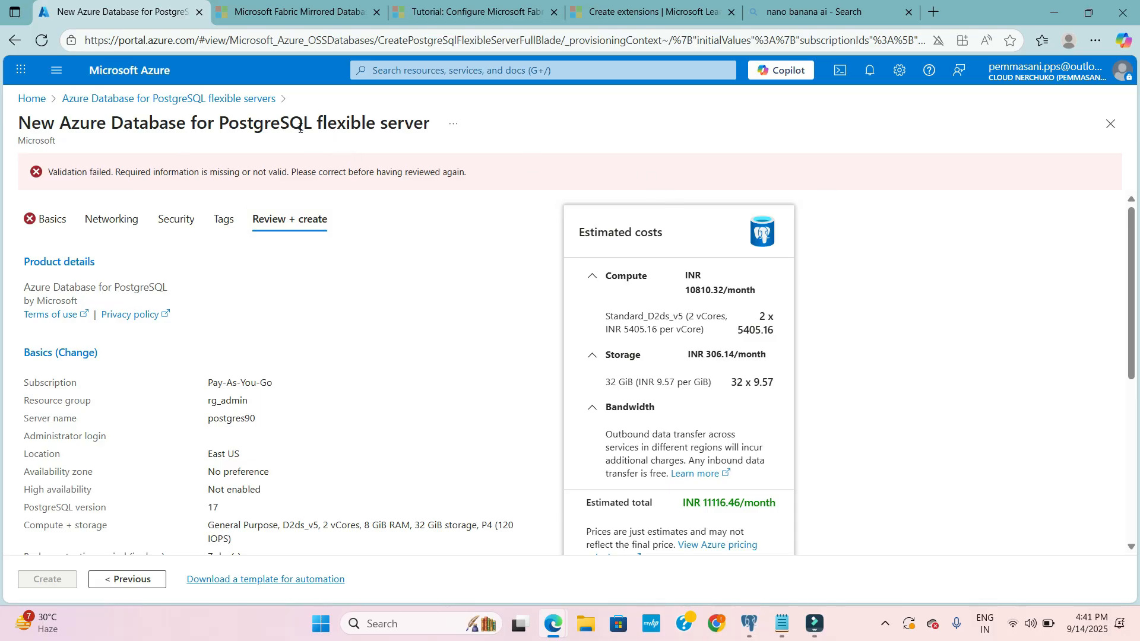
- Leave the new server form, open the existing flexible server fabricpostgres18 and collapse the server list
{"action": "left_click", "coordinate": [163, 99]}
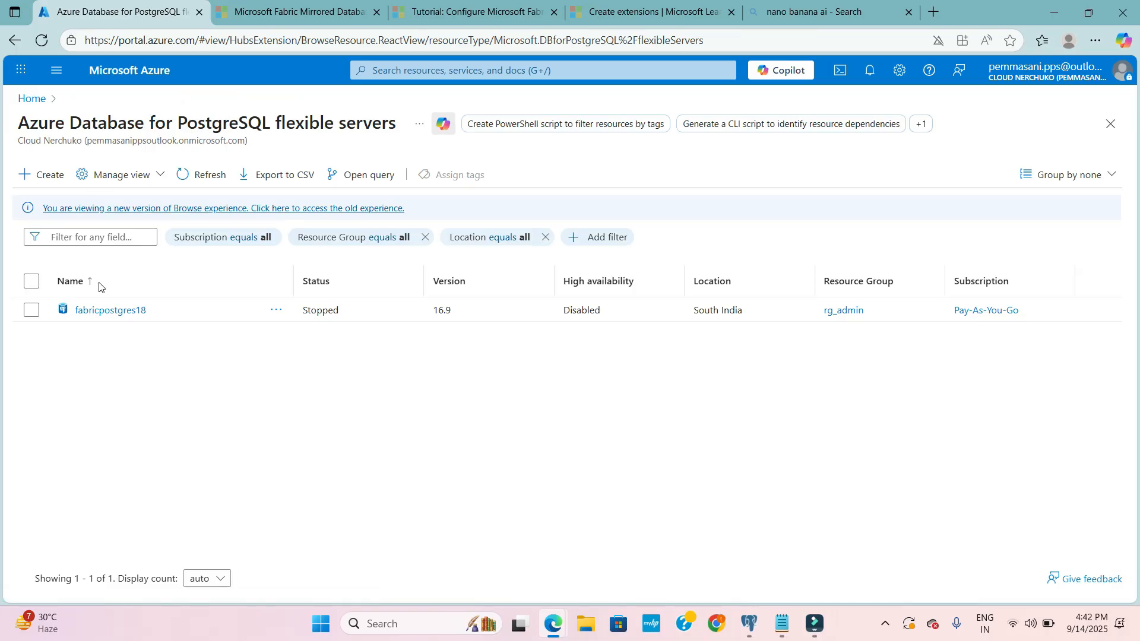
{"action": "left_click", "coordinate": [119, 314]}
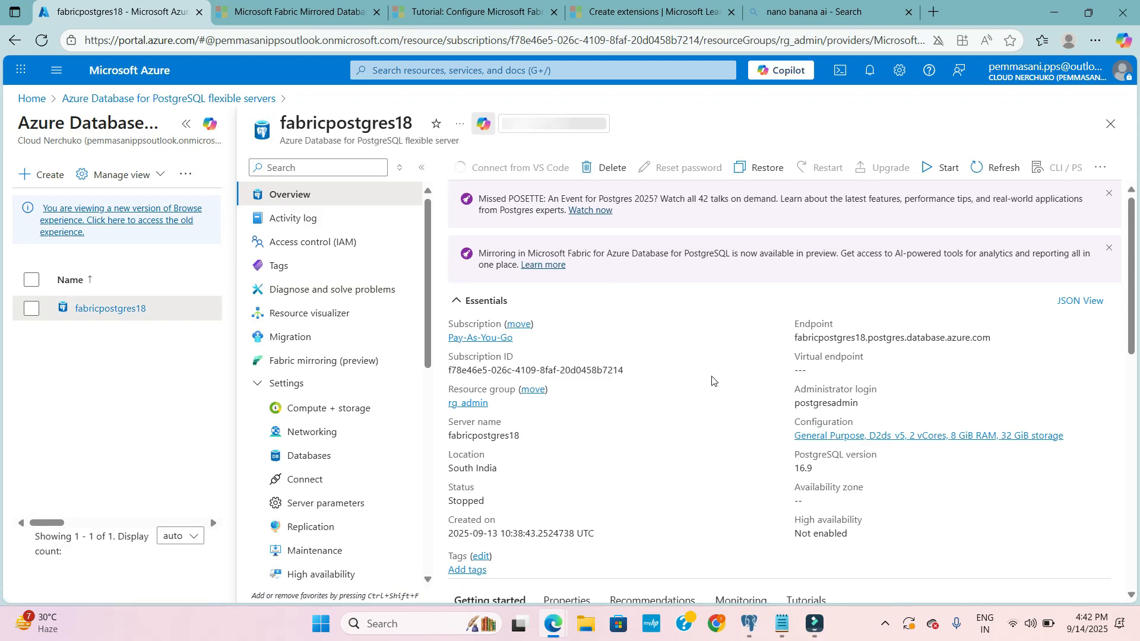
{"action": "scroll", "coordinate": [715, 381], "scroll_direction": "down", "scroll_amount": 1}
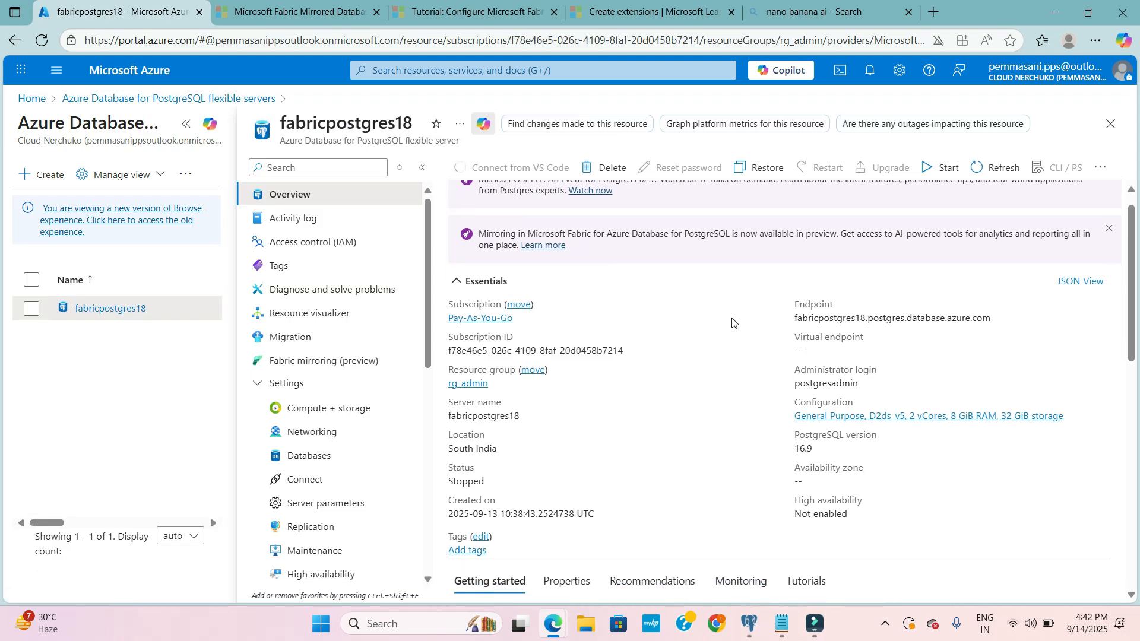
{"action": "left_click", "coordinate": [186, 123]}
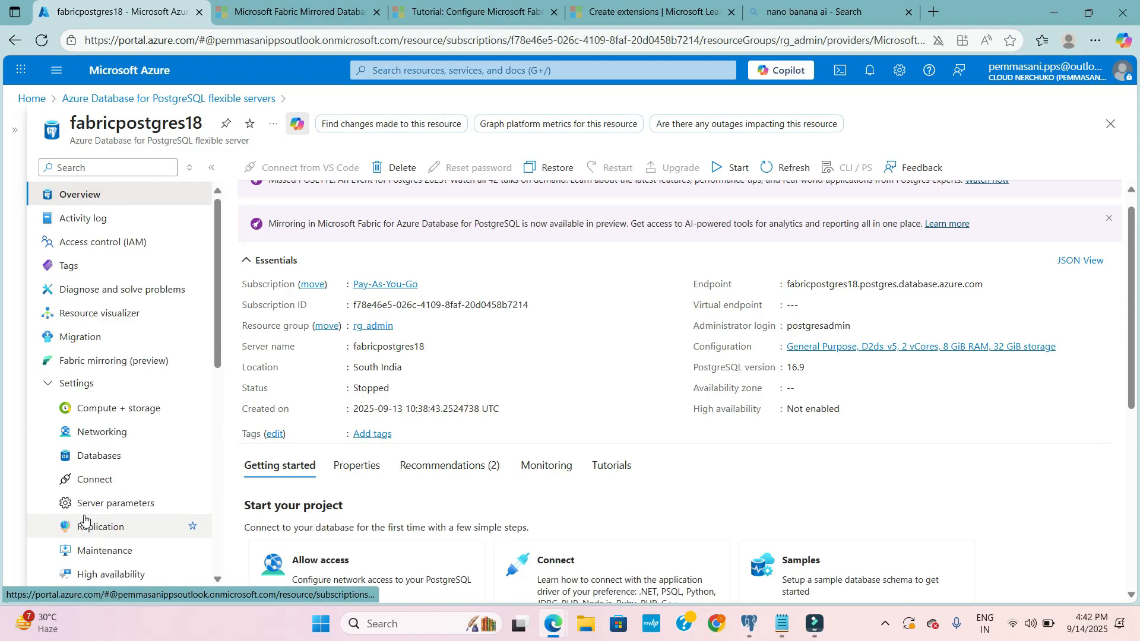
- Review the essentials of fabricpostgres18 and start the server
{"action": "scroll", "coordinate": [702, 314], "scroll_direction": "up", "scroll_amount": 1}
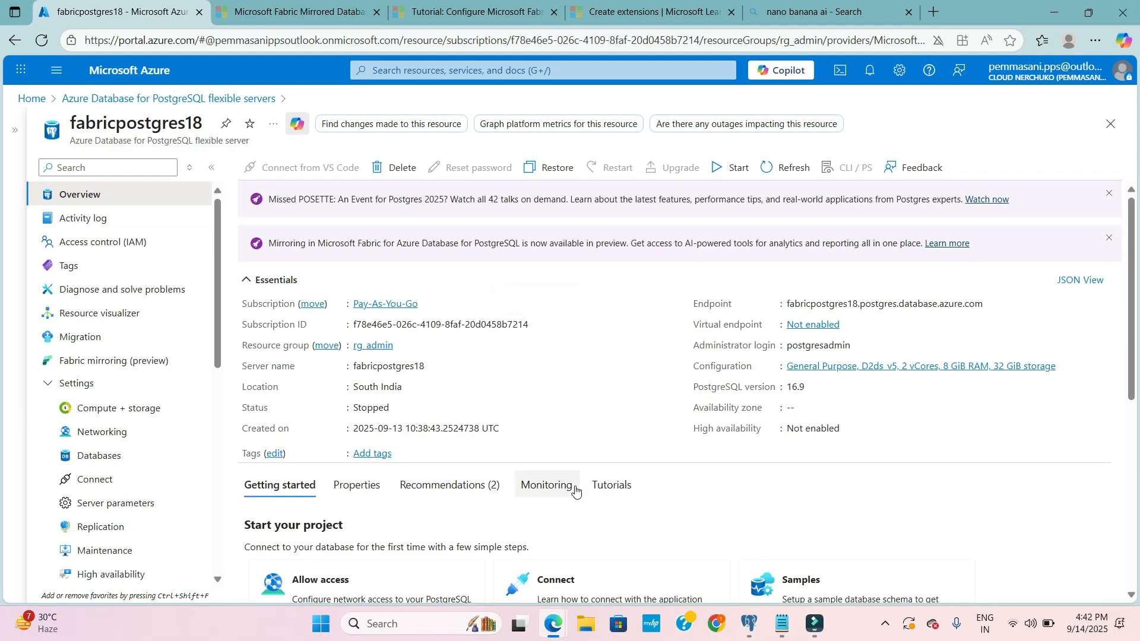
{"action": "scroll", "coordinate": [577, 492], "scroll_direction": "down", "scroll_amount": 1}
{"action": "scroll", "coordinate": [678, 321], "scroll_direction": "up", "scroll_amount": 1}
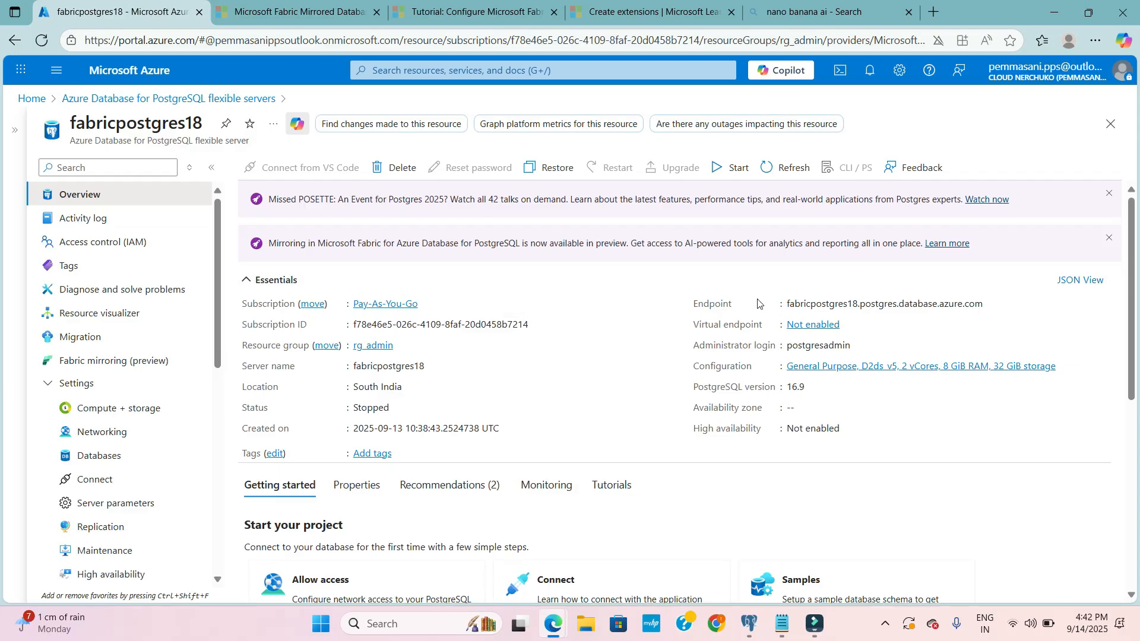
{"action": "scroll", "coordinate": [509, 421], "scroll_direction": "down", "scroll_amount": 3}
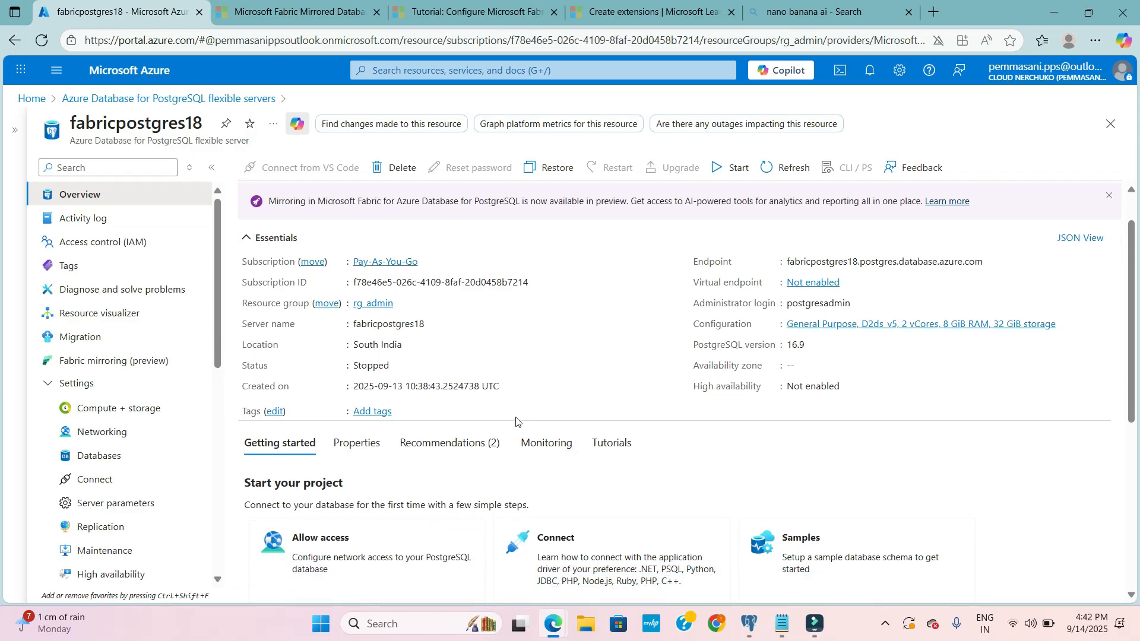
{"action": "scroll", "coordinate": [516, 420], "scroll_direction": "up", "scroll_amount": 3}
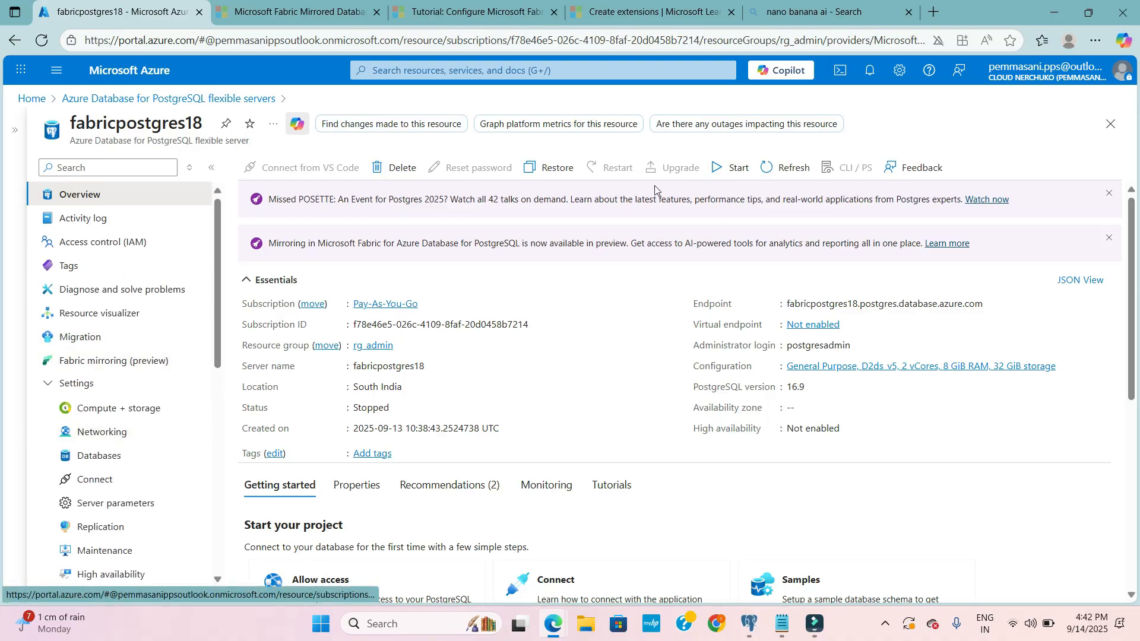
{"action": "left_click", "coordinate": [737, 167]}
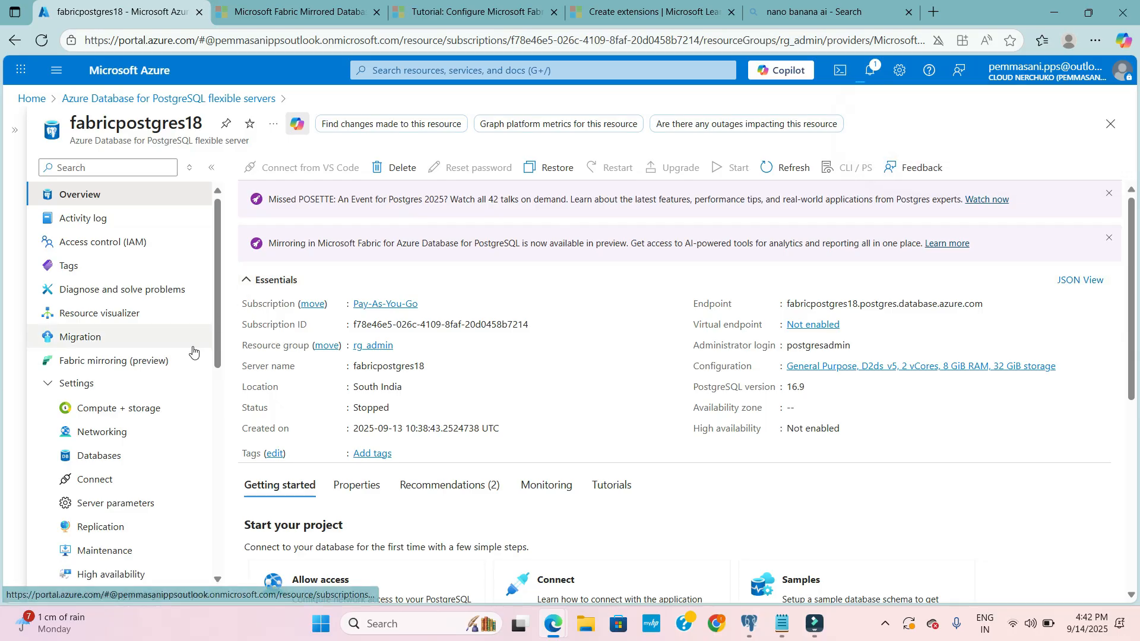
- Open the server parameters of fabricpostgres18 and filter them by "wal_"
{"action": "scroll", "coordinate": [191, 350], "scroll_direction": "down", "scroll_amount": 1}
{"action": "scroll", "coordinate": [121, 428], "scroll_direction": "down", "scroll_amount": 2}
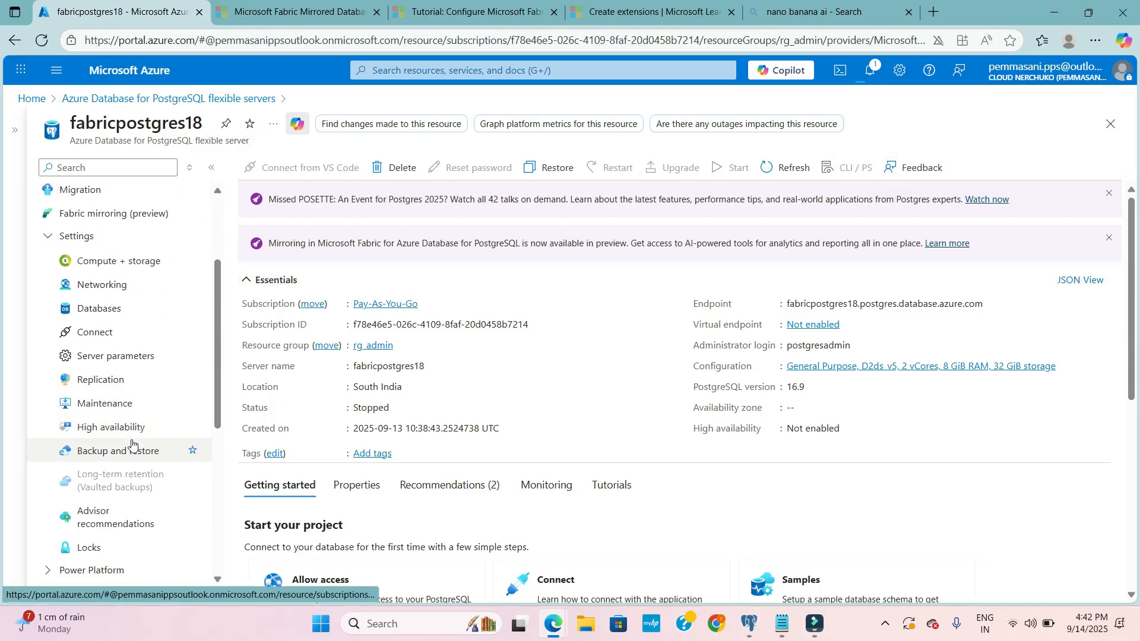
{"action": "left_click", "coordinate": [116, 356]}
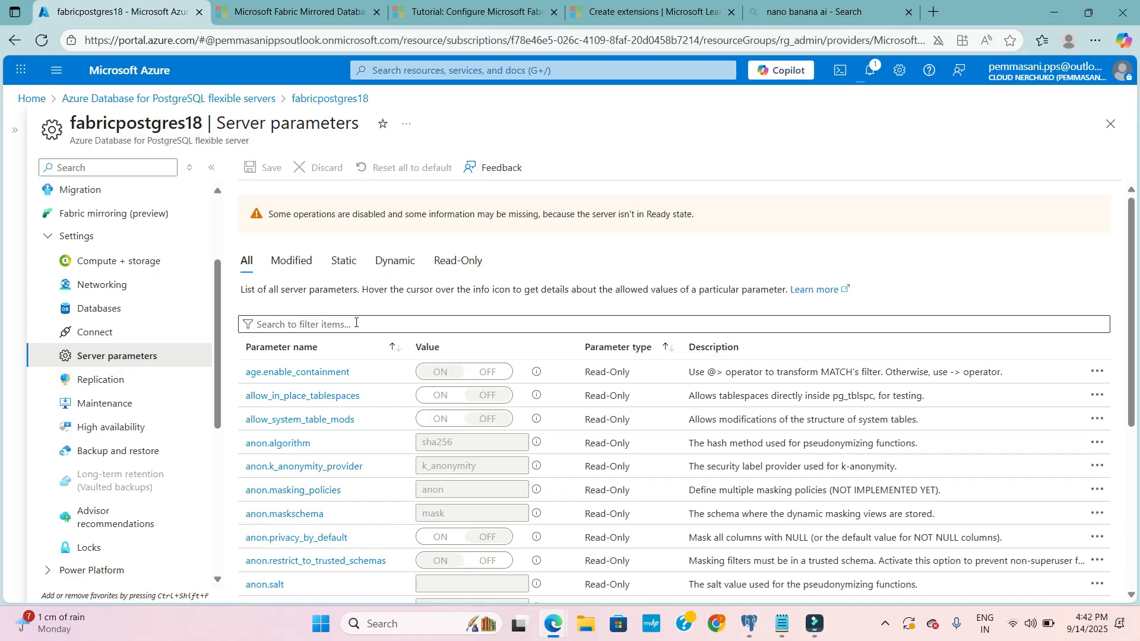
{"action": "left_click", "coordinate": [350, 322]}
{"action": "type", "text": "wal_"}
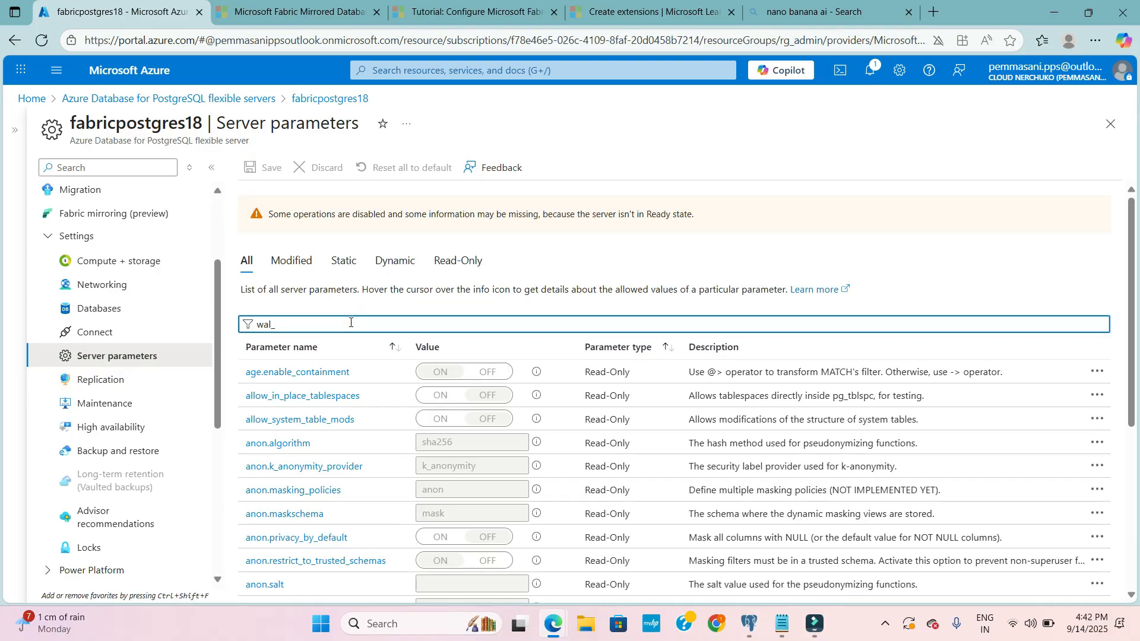
- Check the selected value and the available options of the wal_level parameter without changing it
{"action": "scroll", "coordinate": [359, 453], "scroll_direction": "down", "scroll_amount": 3}
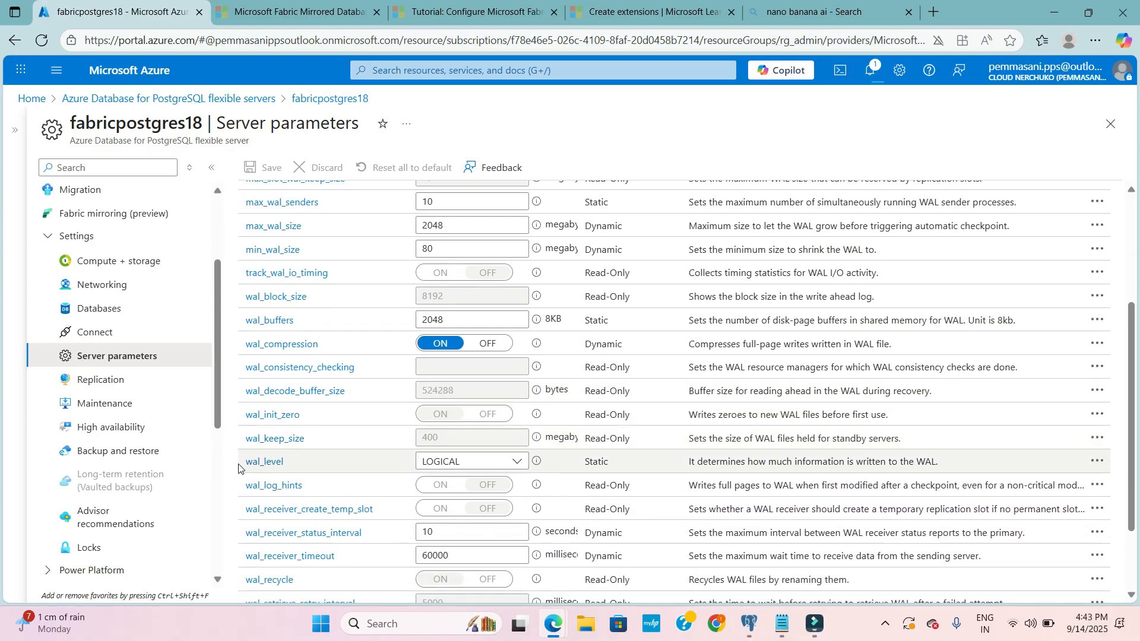
{"action": "left_click", "coordinate": [518, 464]}
{"action": "left_click", "coordinate": [518, 463]}
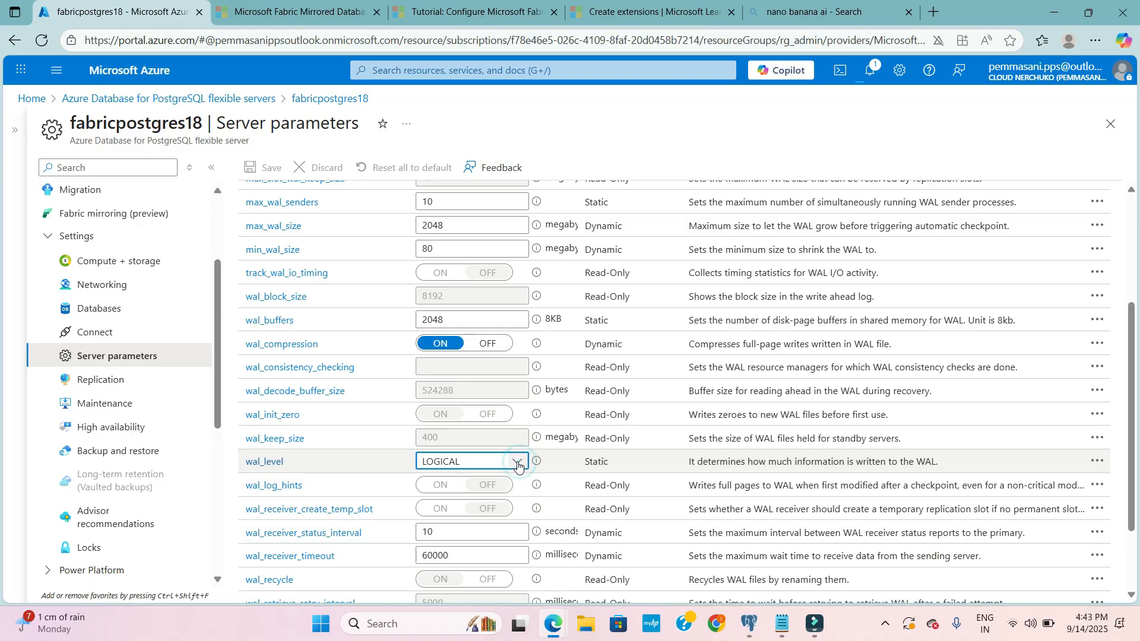
{"action": "left_click", "coordinate": [518, 463]}
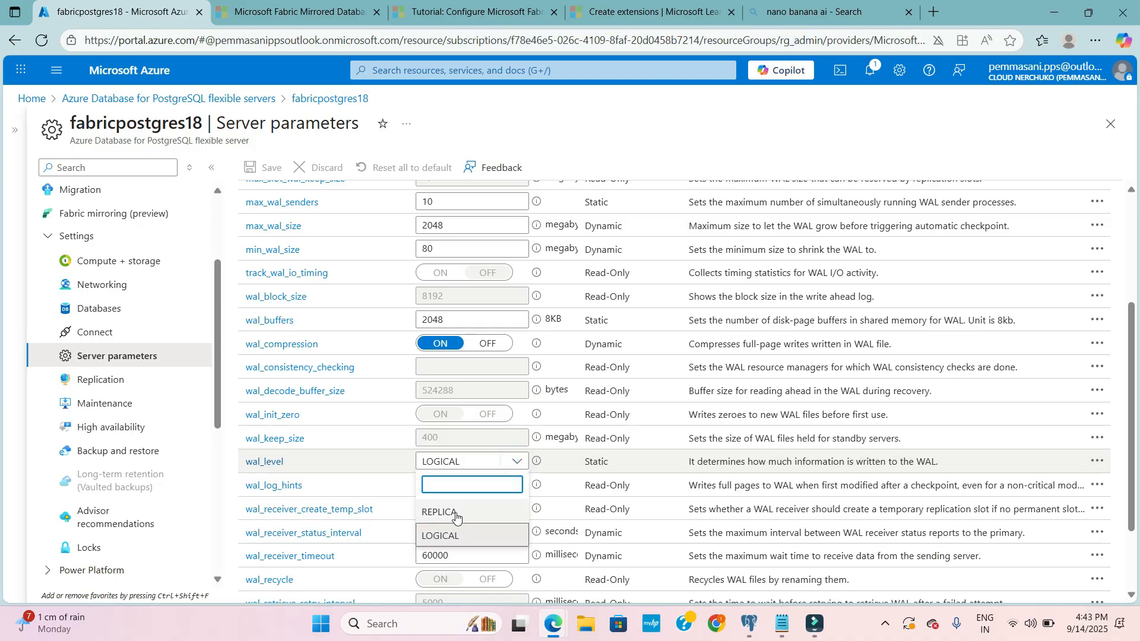
{"action": "left_click", "coordinate": [520, 461]}
{"action": "left_click", "coordinate": [520, 462]}
{"action": "left_click", "coordinate": [520, 461]}
{"action": "scroll", "coordinate": [380, 430], "scroll_direction": "up", "scroll_amount": 4}
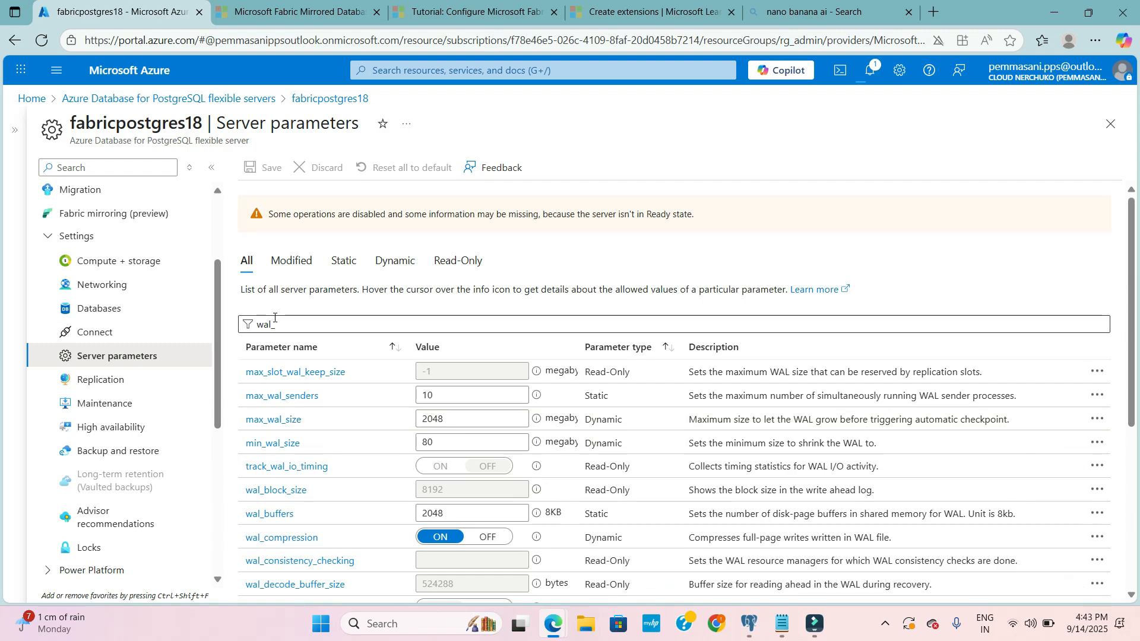
- Replace the server parameter filter with "max_" to look up the maximum-limit parameters
{"action": "double_click", "coordinate": [255, 324]}
{"action": "key", "text": "BackSpace"}
{"action": "type", "text": "max"}
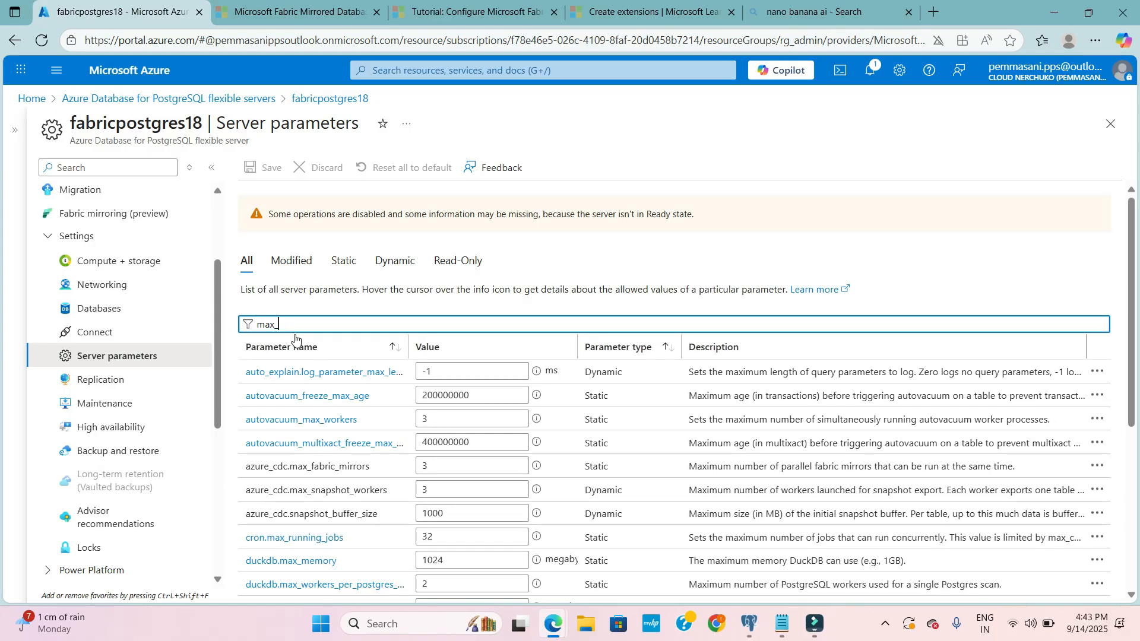
{"action": "scroll", "coordinate": [381, 427], "scroll_direction": "down", "scroll_amount": 1}
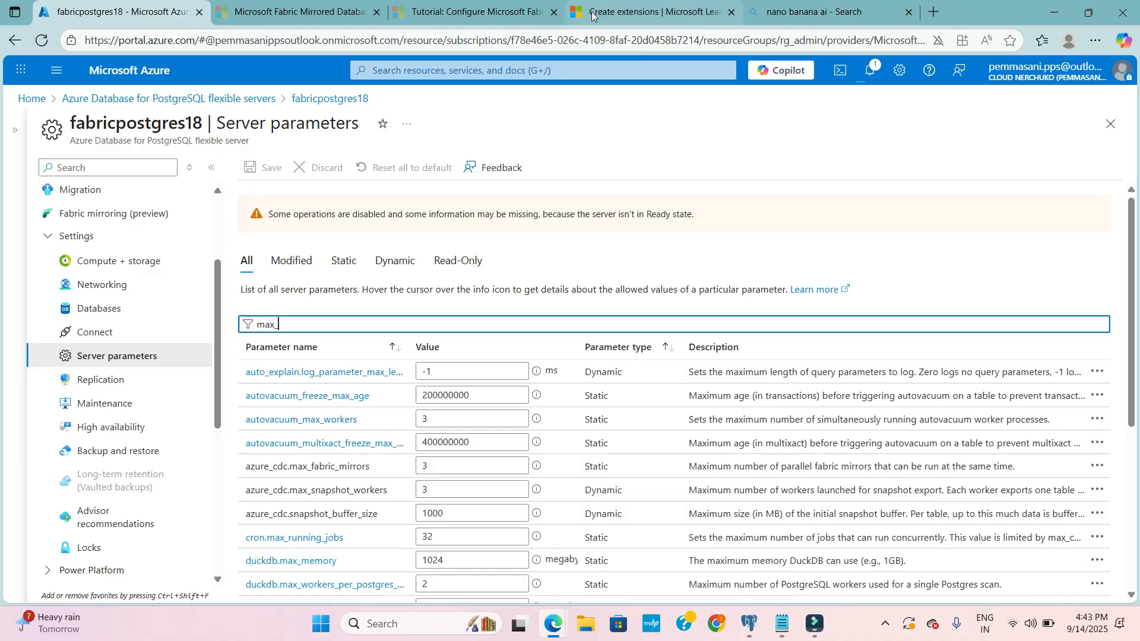
- Find the max_worker_processes requirement in the PostgreSQL mirroring tutorial and select the parameter name for copying
{"action": "left_click", "coordinate": [606, 10]}
{"action": "scroll", "coordinate": [516, 358], "scroll_direction": "down", "scroll_amount": 10}
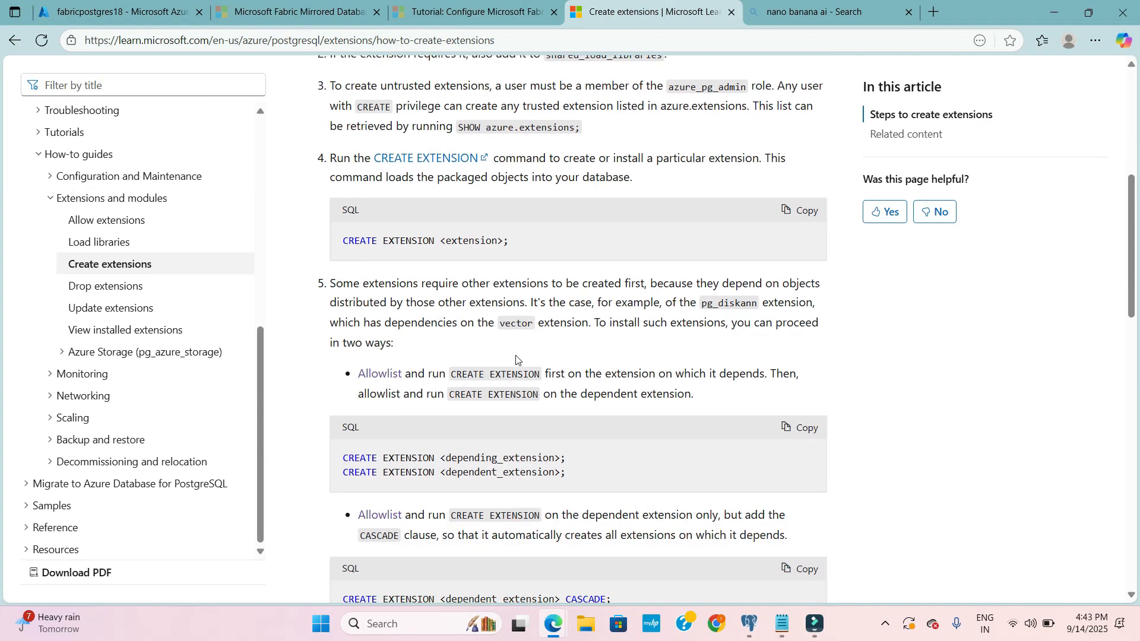
{"action": "scroll", "coordinate": [516, 358], "scroll_direction": "up", "scroll_amount": 10}
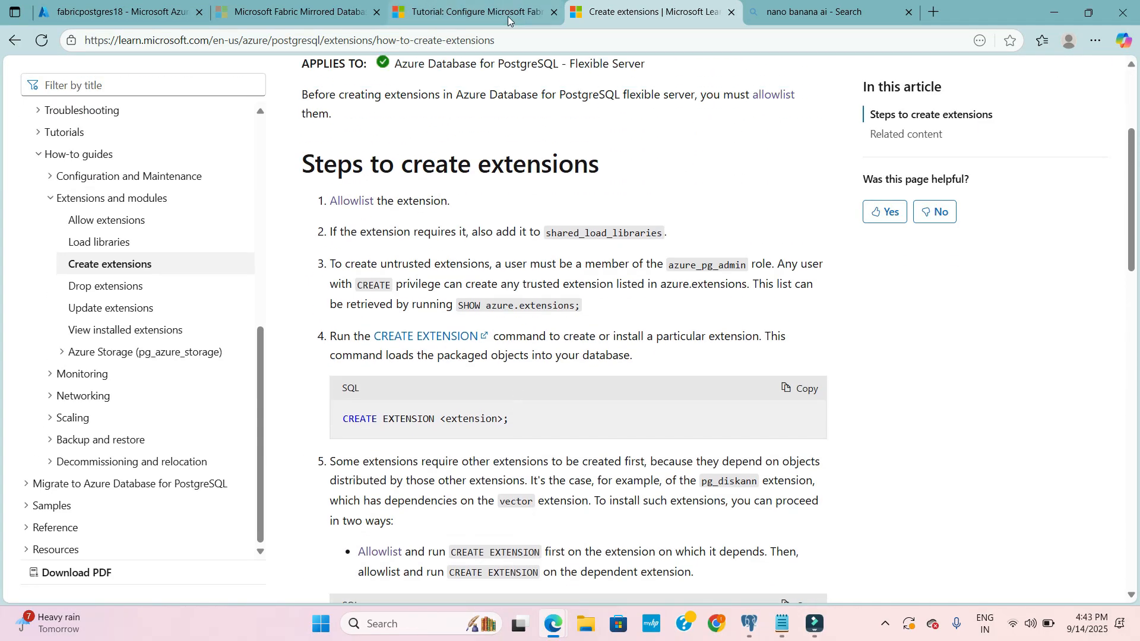
{"action": "left_click", "coordinate": [470, 12]}
{"action": "scroll", "coordinate": [574, 387], "scroll_direction": "down", "scroll_amount": 1}
{"action": "scroll", "coordinate": [574, 387], "scroll_direction": "up", "scroll_amount": 4}
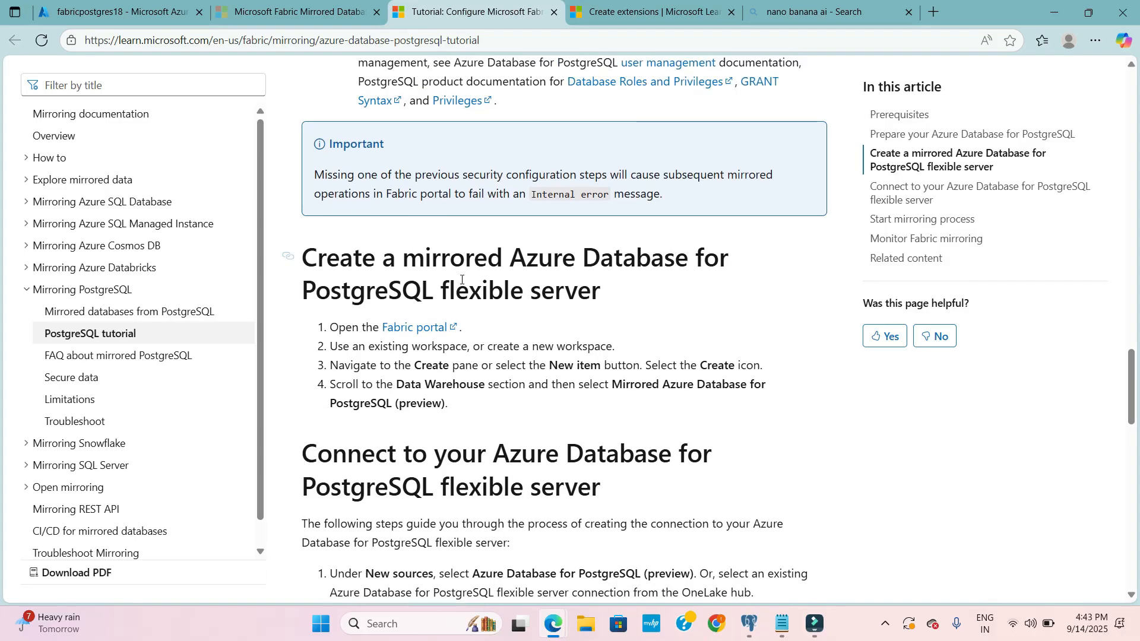
{"action": "scroll", "coordinate": [496, 355], "scroll_direction": "down", "scroll_amount": 16}
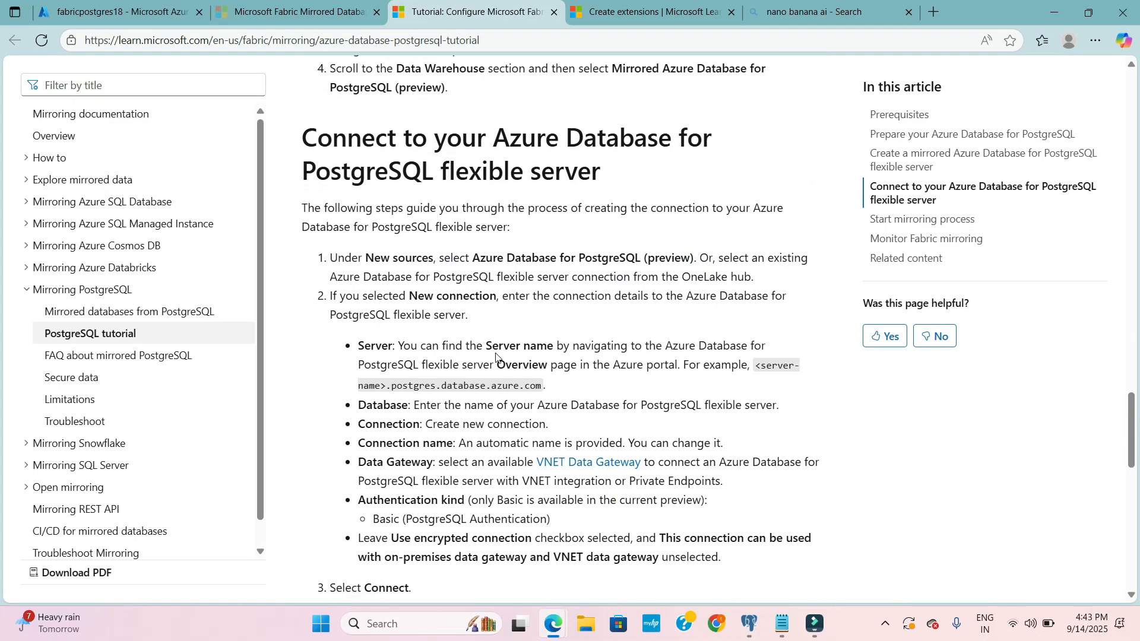
{"action": "scroll", "coordinate": [496, 355], "scroll_direction": "up", "scroll_amount": 16}
{"action": "scroll", "coordinate": [496, 354], "scroll_direction": "up", "scroll_amount": 12}
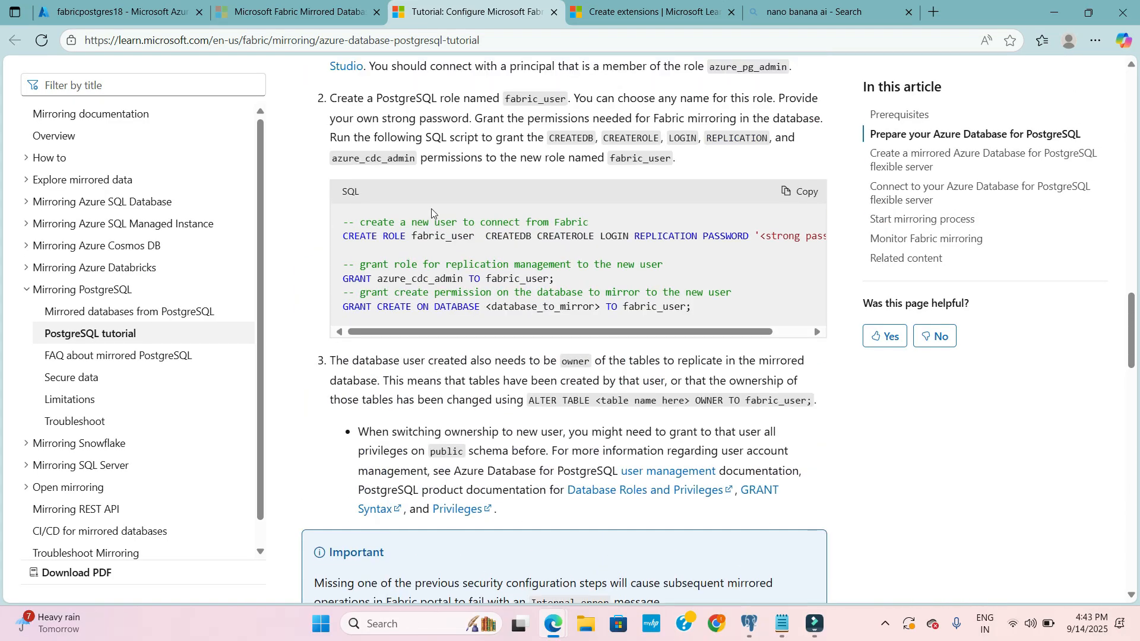
{"action": "scroll", "coordinate": [480, 405], "scroll_direction": "up", "scroll_amount": 12}
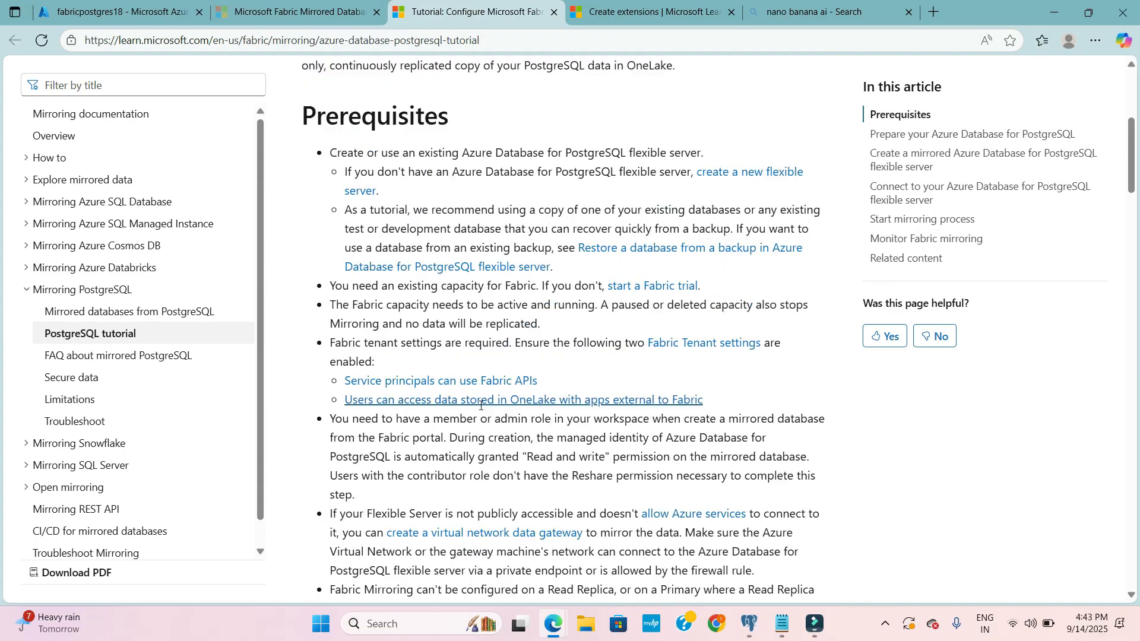
{"action": "scroll", "coordinate": [481, 405], "scroll_direction": "down", "scroll_amount": 5}
{"action": "scroll", "coordinate": [480, 408], "scroll_direction": "down", "scroll_amount": 8}
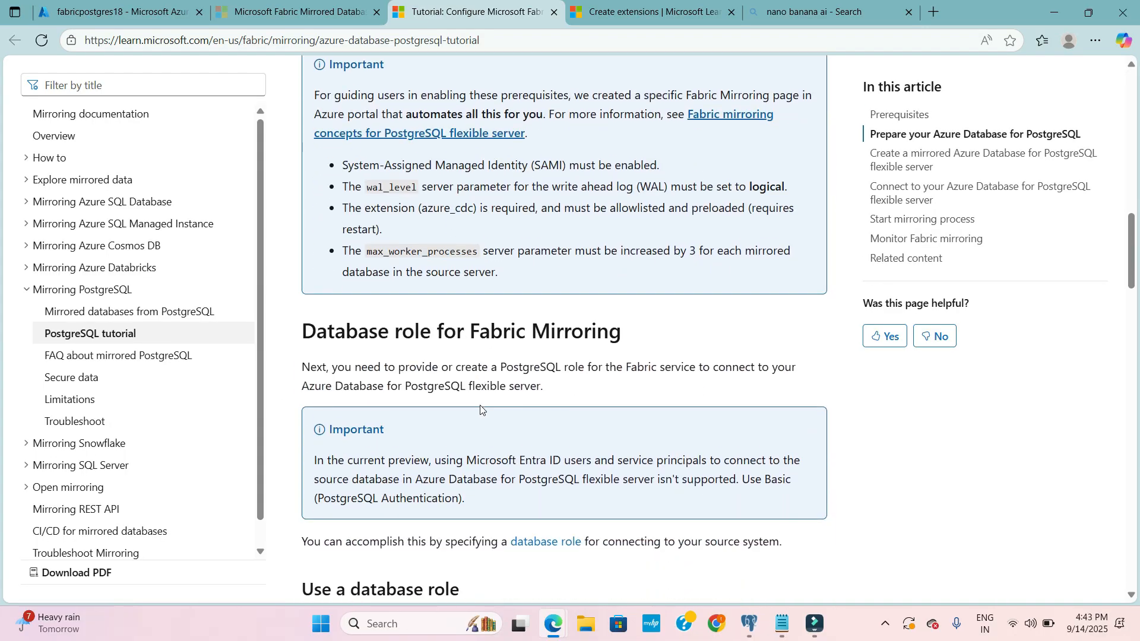
{"action": "left_click_drag", "start_coordinate": [368, 252], "coordinate": [478, 250]}
{"action": "key", "text": "ctrl+c"}
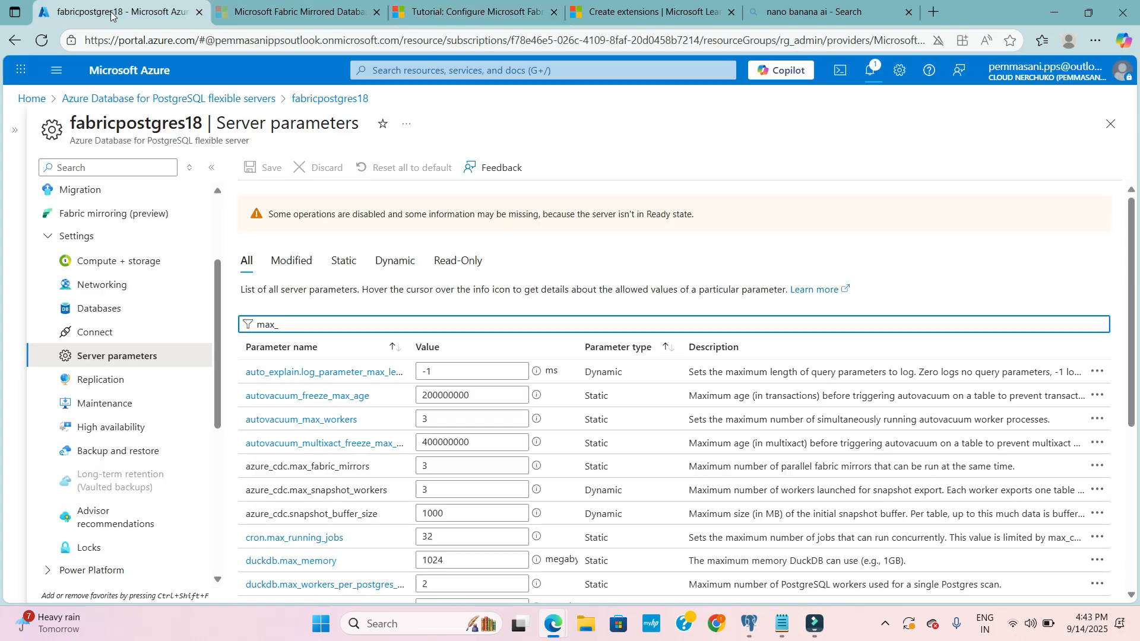
- Filter the server parameters of fabricpostgres18 by "max_worker_processe" to check the parameter's value, and clear the filter
{"action": "left_click", "coordinate": [119, 12]}
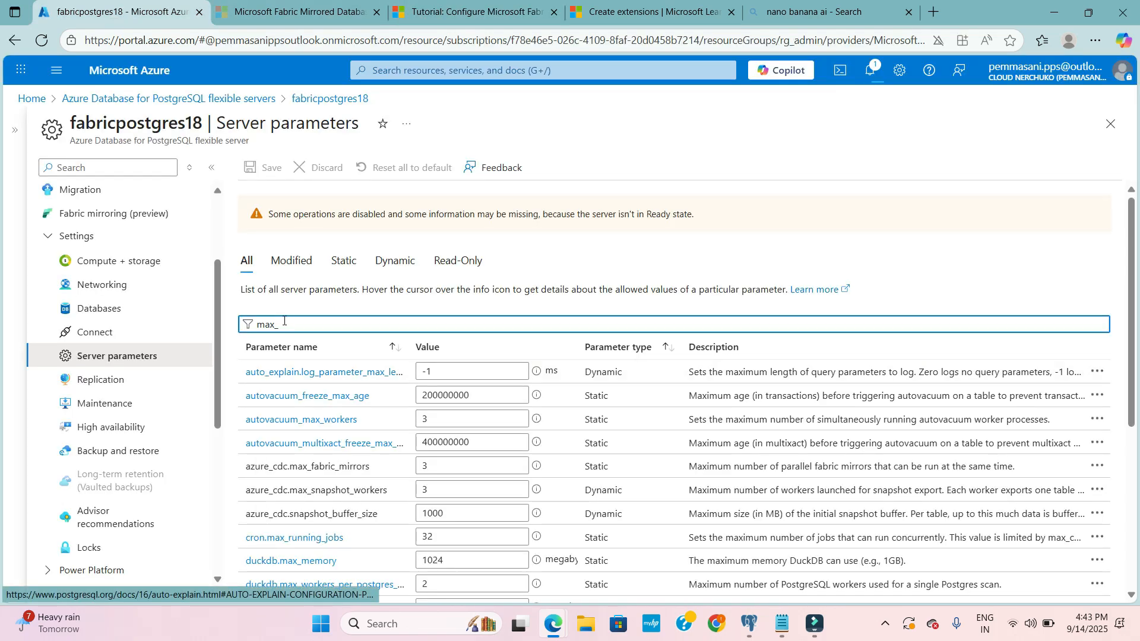
{"action": "key", "text": "ctrl+a"}
{"action": "key", "text": "ctrl+v"}
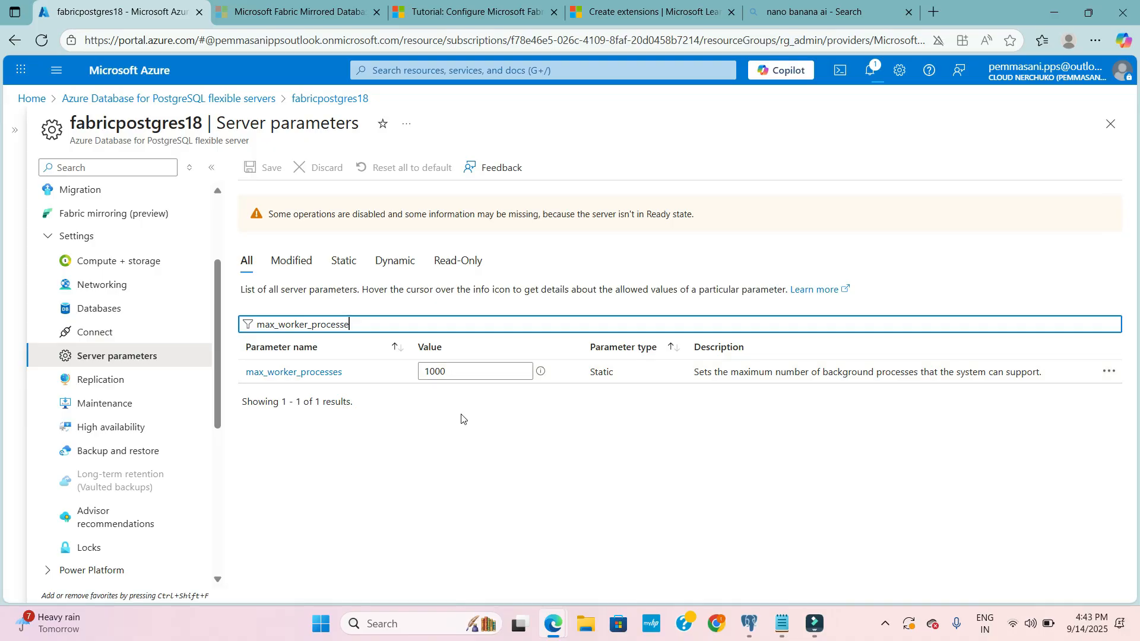
{"action": "left_click_drag", "start_coordinate": [365, 321], "coordinate": [244, 318]}
{"action": "key", "text": "BackSpace"}
- Review the tutorial's prerequisites on managed identity, wal_level, the azure_cdc extension and max_worker_processes
{"action": "left_click", "coordinate": [453, 18]}
{"action": "scroll", "coordinate": [445, 178], "scroll_direction": "up", "scroll_amount": 1}
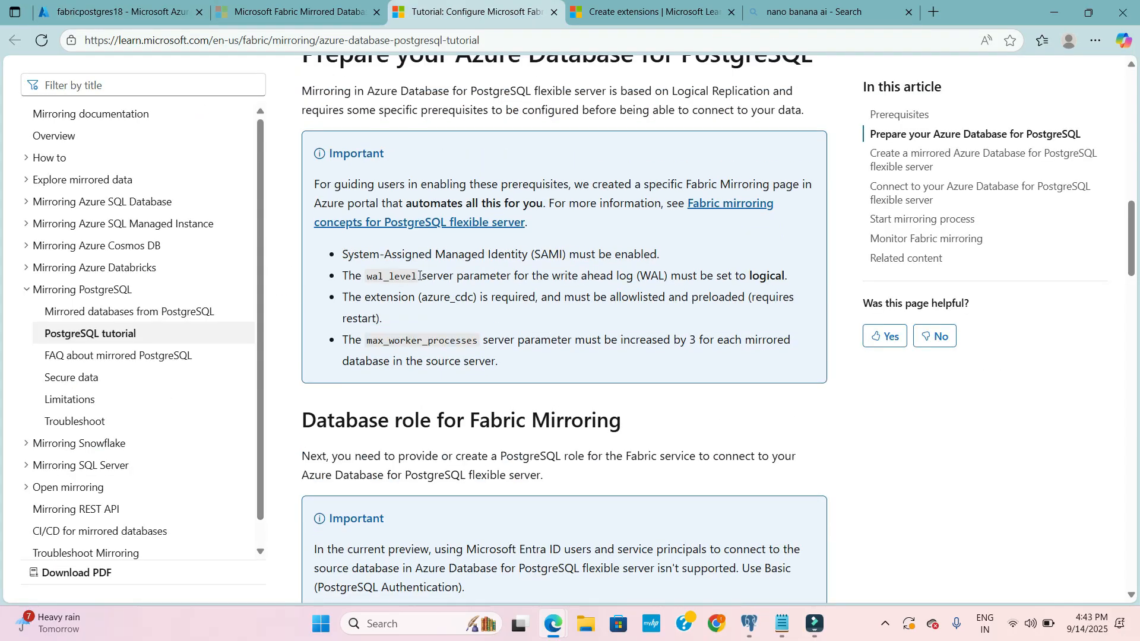
{"action": "left_click", "coordinate": [419, 275]}
{"action": "left_click_drag", "start_coordinate": [342, 254], "coordinate": [662, 256]}
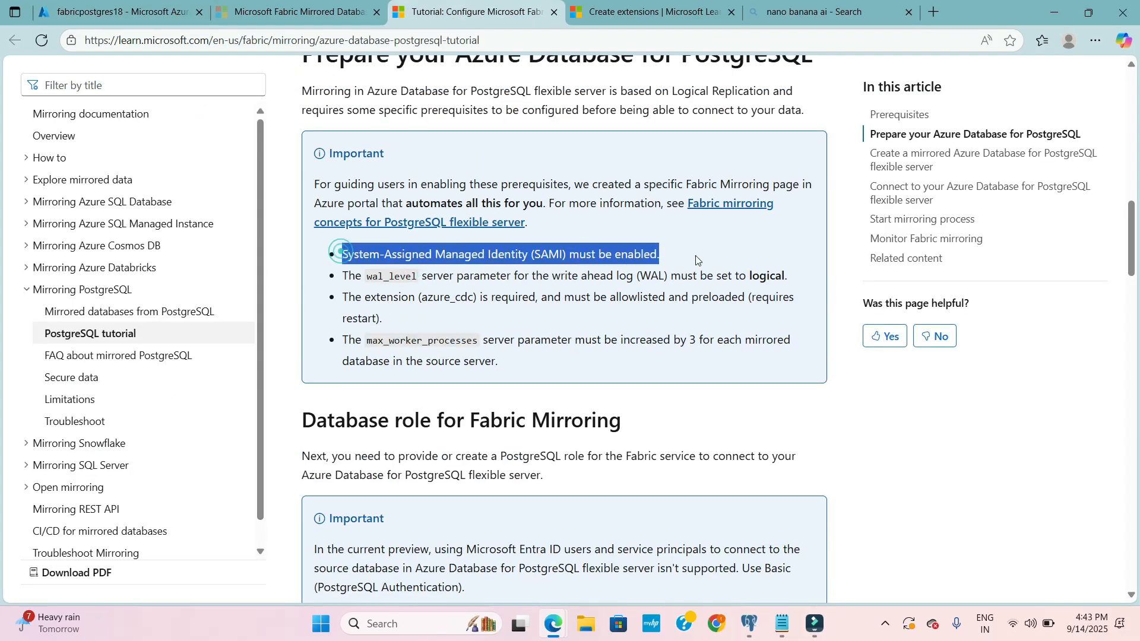
{"action": "left_click", "coordinate": [528, 261]}
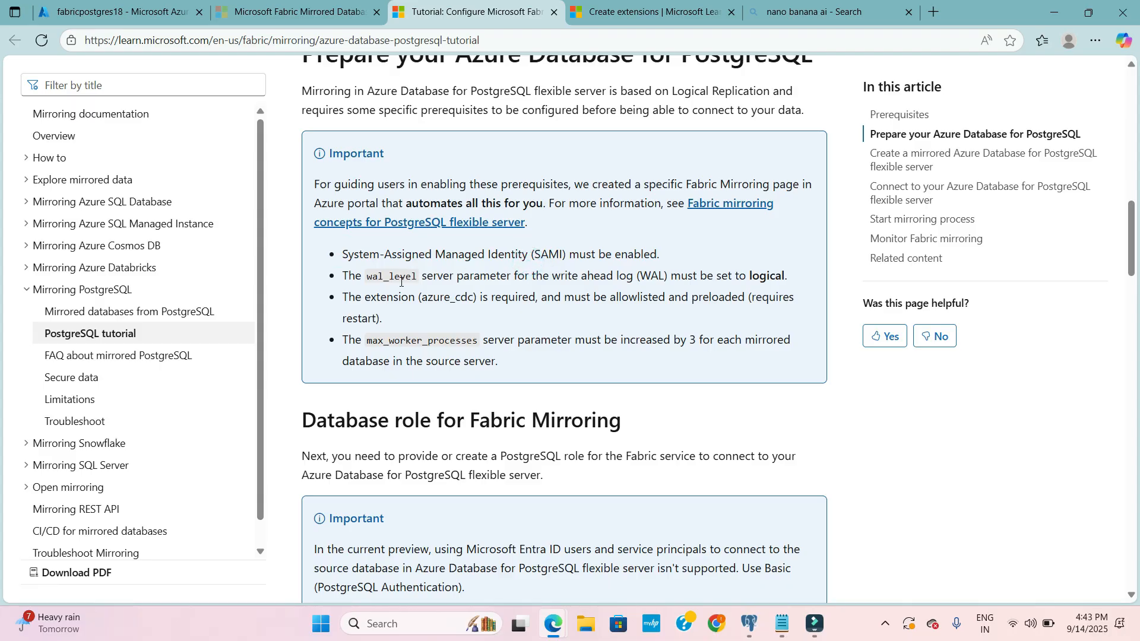
{"action": "left_click_drag", "start_coordinate": [490, 361], "coordinate": [342, 255]}
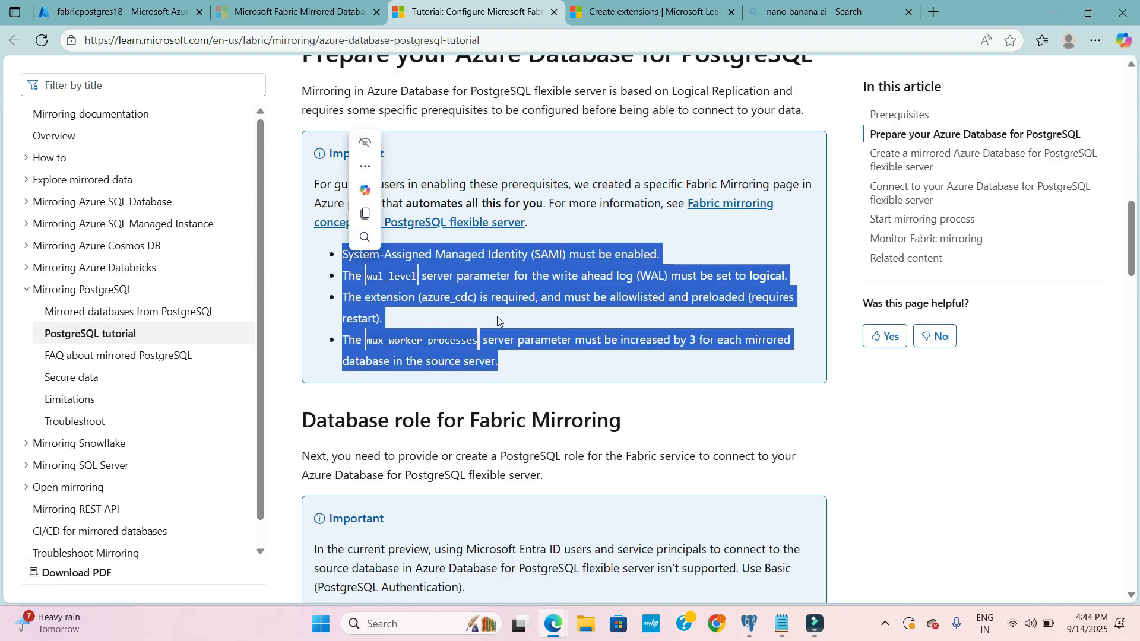
{"action": "left_click", "coordinate": [519, 271]}
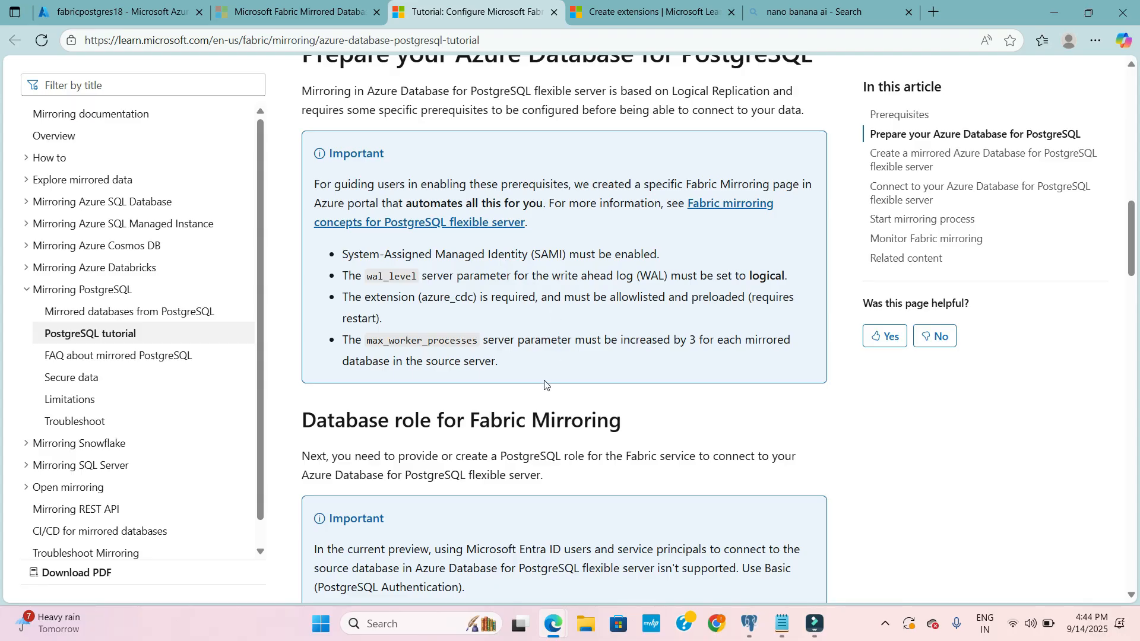
{"action": "scroll", "coordinate": [545, 385], "scroll_direction": "down", "scroll_amount": 1}
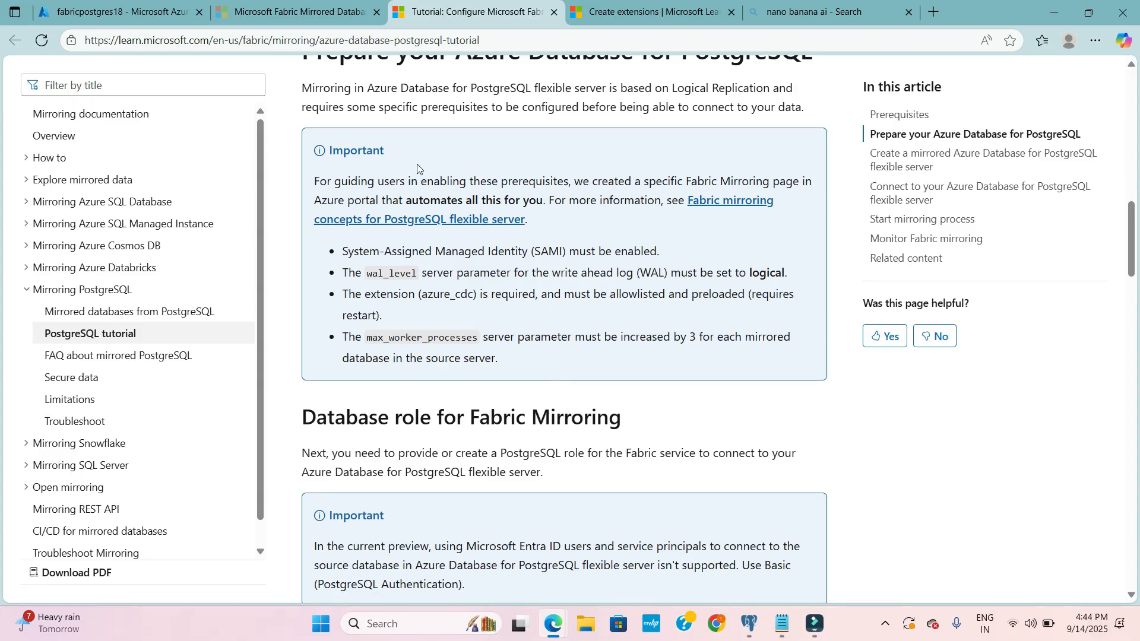
{"action": "double_click", "coordinate": [420, 293]}
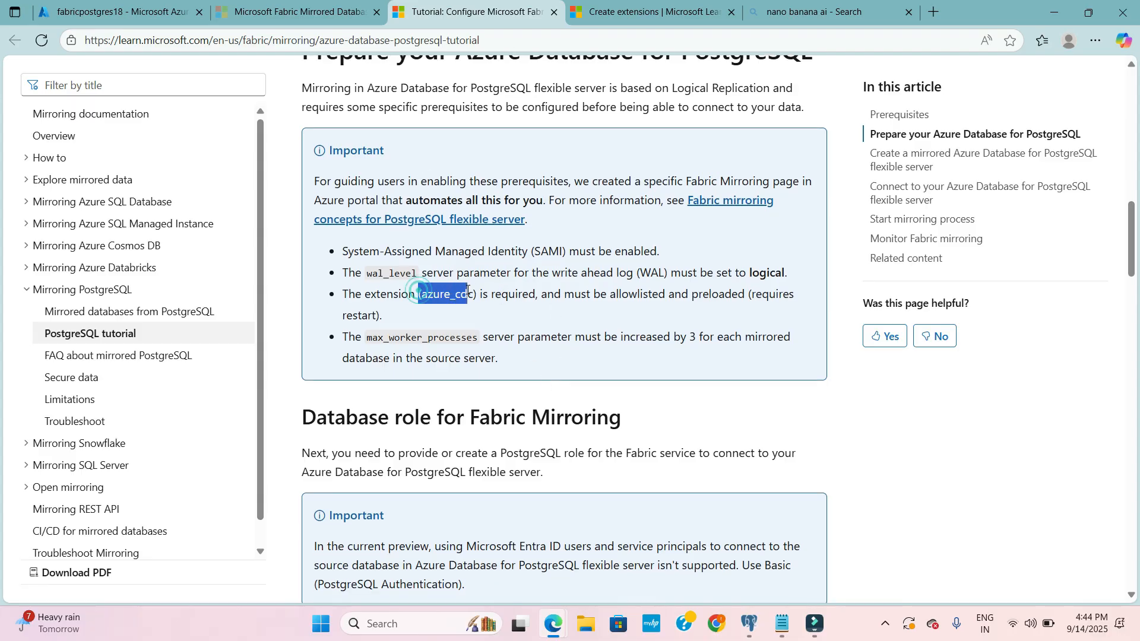
{"action": "left_click", "coordinate": [533, 330]}
{"action": "left_click", "coordinate": [469, 309]}
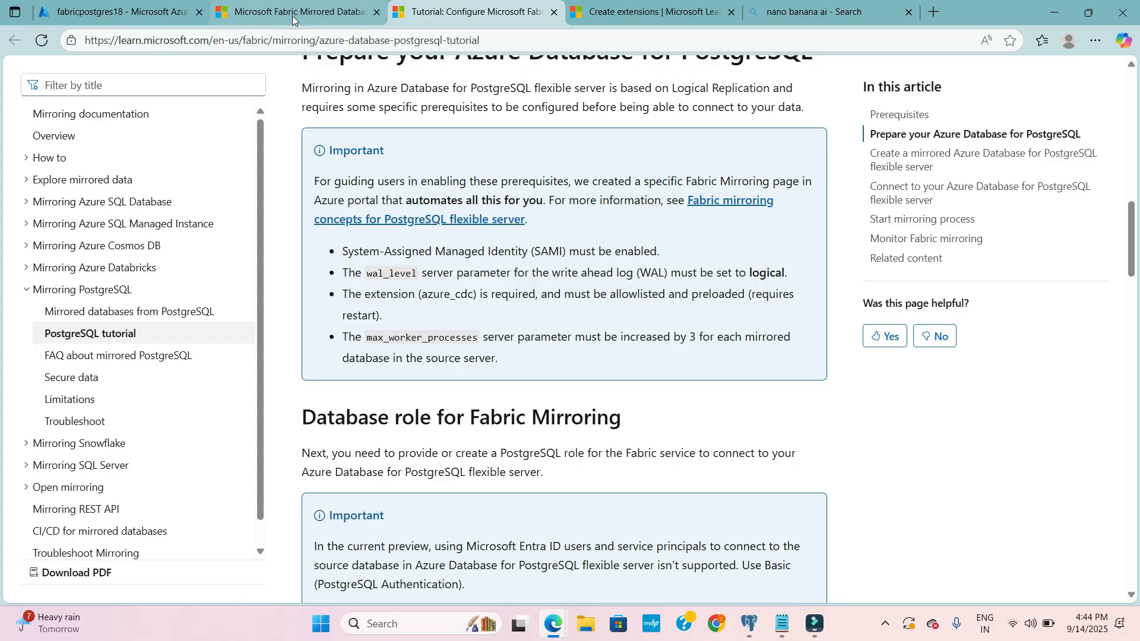
- Open the Fabric mirroring page of fabricpostgres18, close the notifications and refresh the mirroring readiness
{"action": "left_click", "coordinate": [140, 13]}
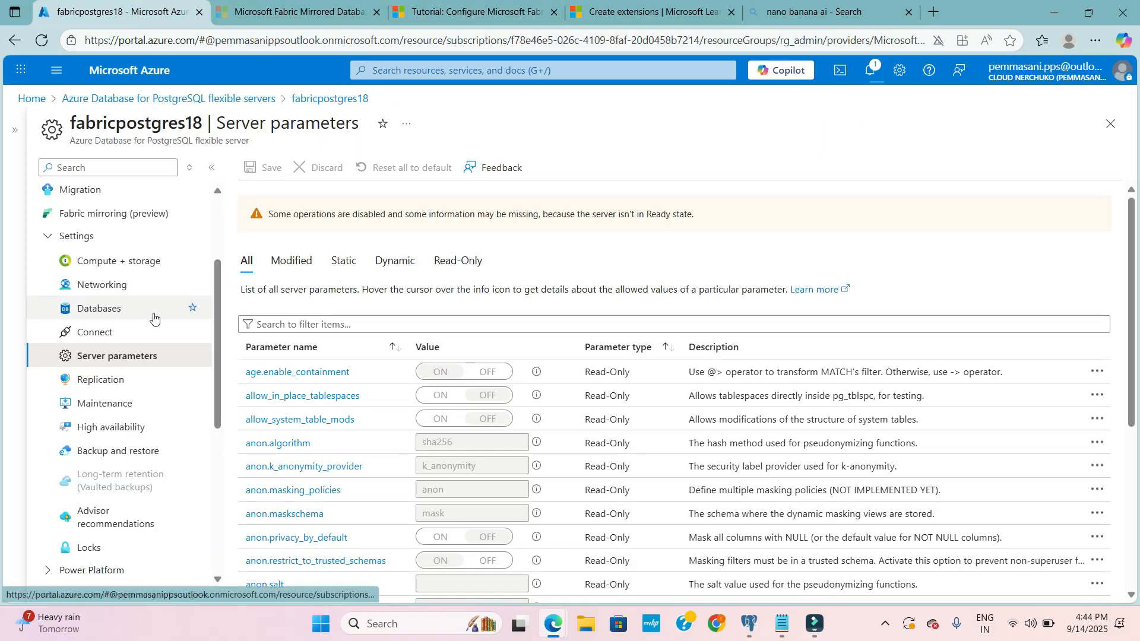
{"action": "scroll", "coordinate": [152, 318], "scroll_direction": "up", "scroll_amount": 1}
{"action": "scroll", "coordinate": [126, 374], "scroll_direction": "down", "scroll_amount": 1}
{"action": "scroll", "coordinate": [123, 371], "scroll_direction": "up", "scroll_amount": 2}
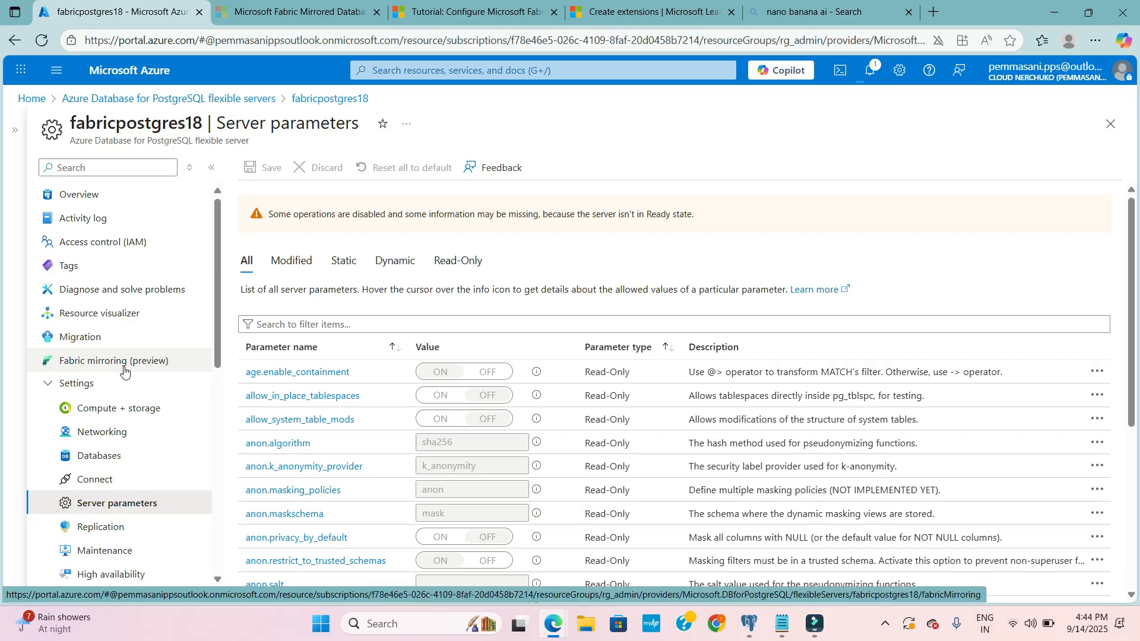
{"action": "left_click", "coordinate": [124, 365]}
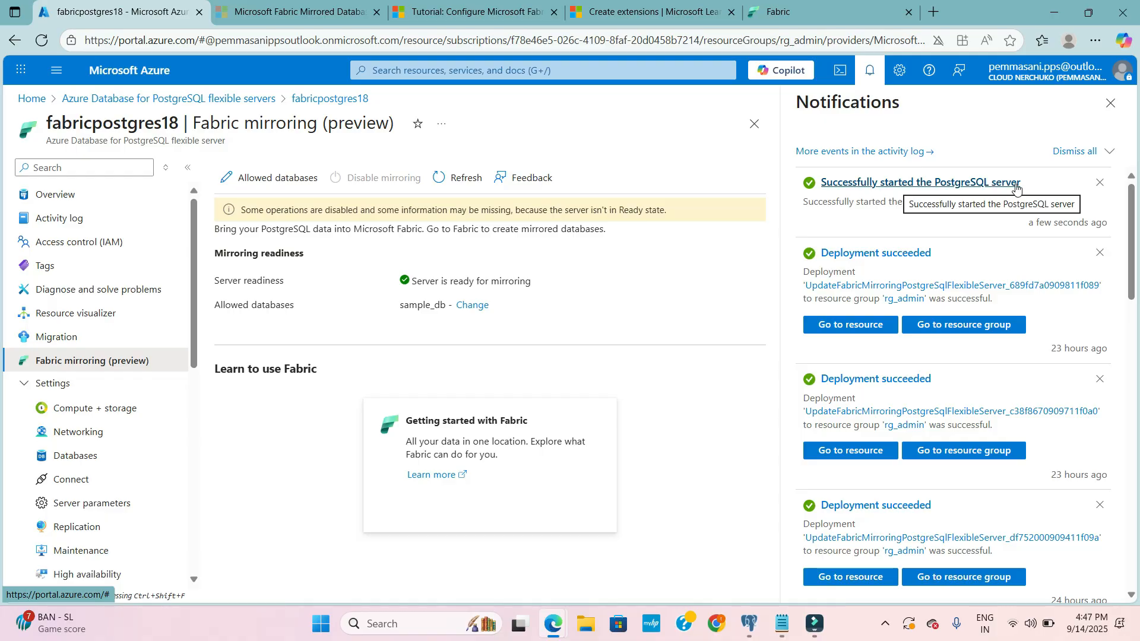
{"action": "left_click", "coordinate": [1111, 103]}
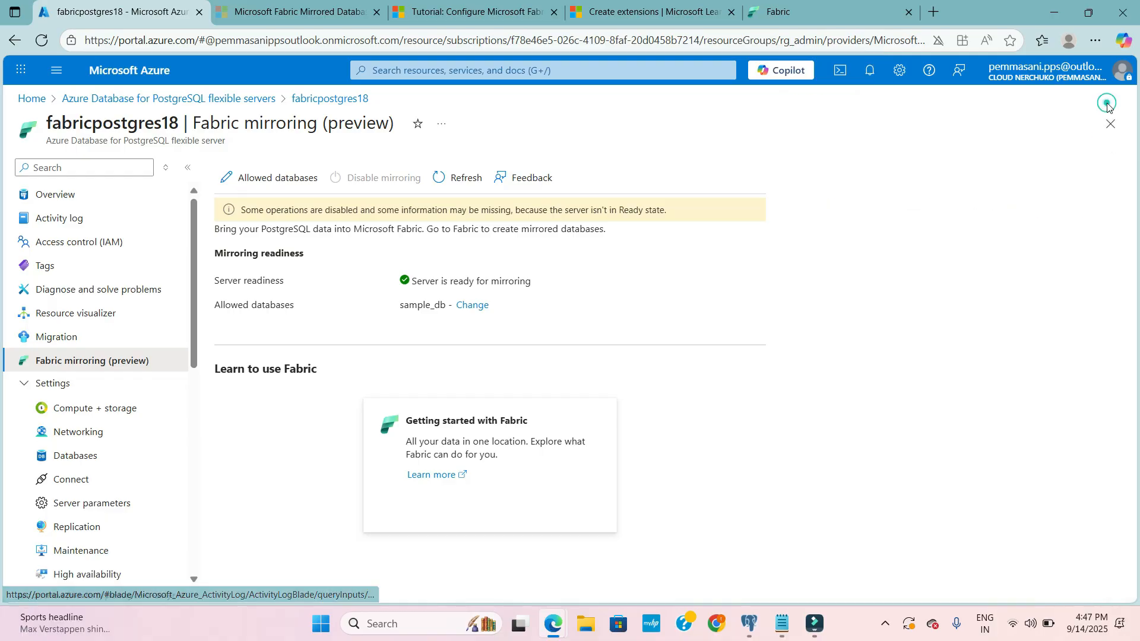
{"action": "left_click", "coordinate": [482, 178]}
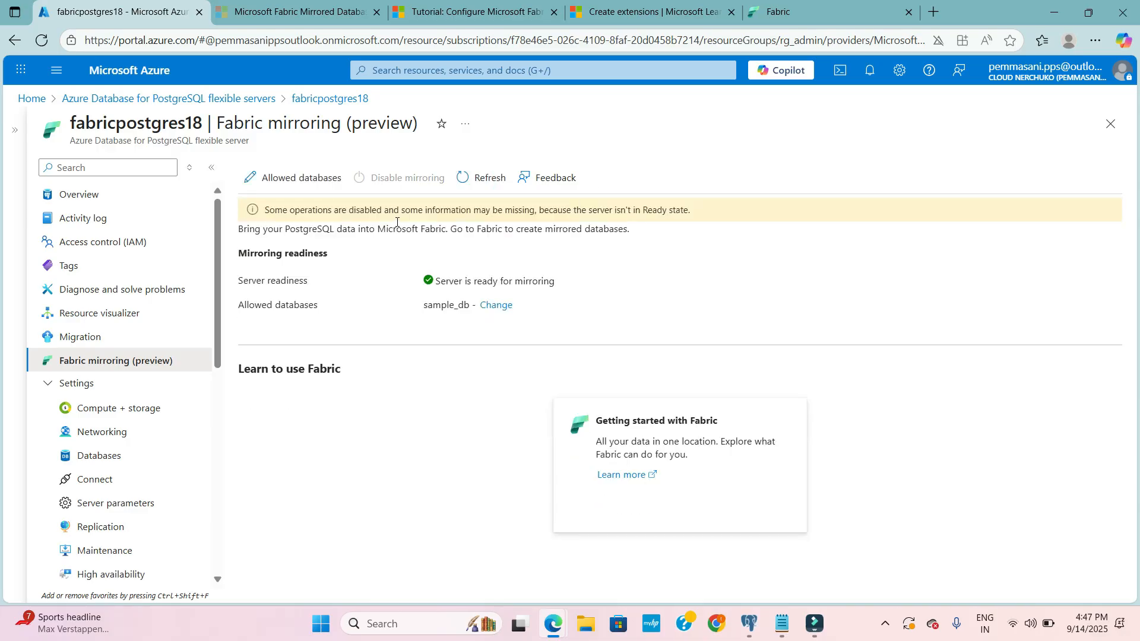
- Check the status of fabricpostgres18 in the essentials of its overview
{"action": "left_click", "coordinate": [82, 195]}
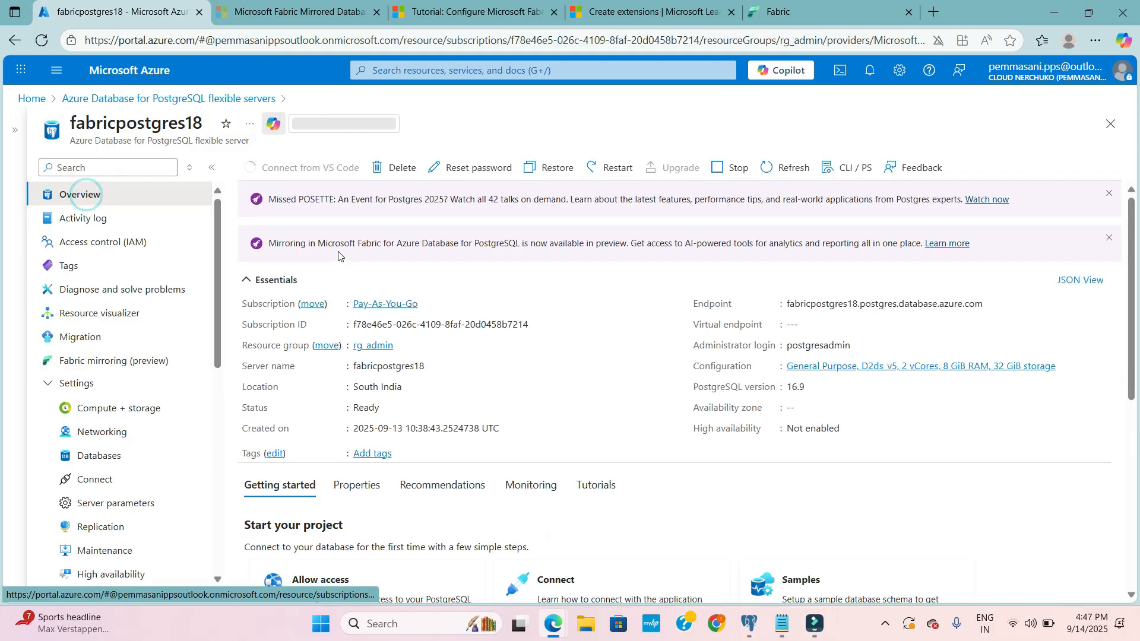
{"action": "double_click", "coordinate": [355, 408]}
{"action": "left_click", "coordinate": [546, 419]}
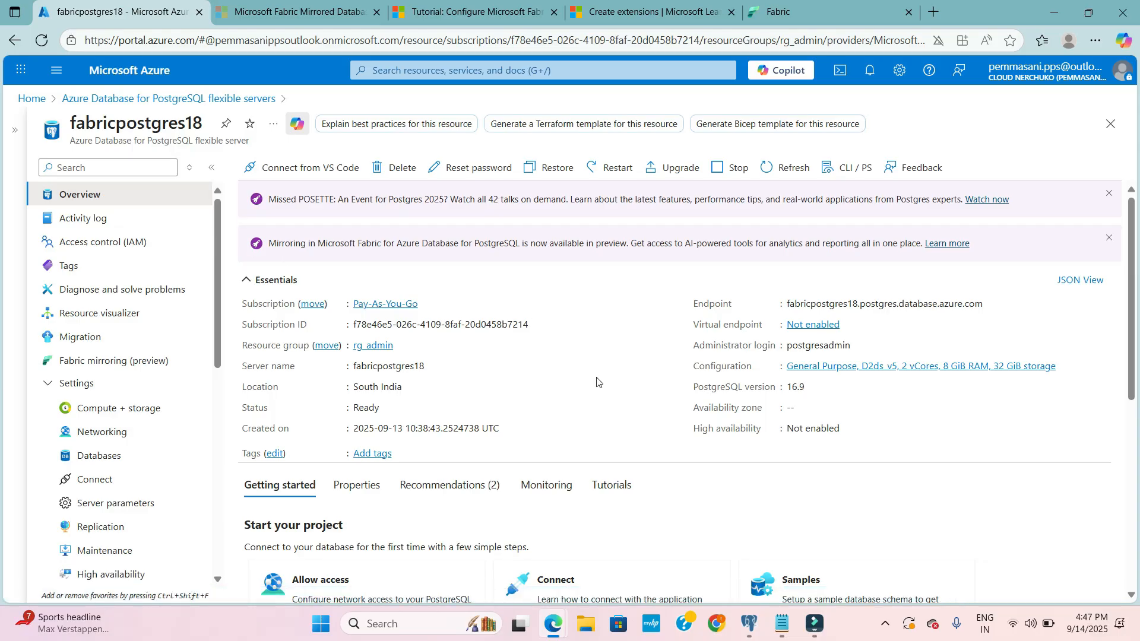
- Switch to pgAdmin 4 and go to the end of the CREATE TABLE employees statement in the sample_db query
{"action": "left_click", "coordinate": [817, 620]}
{"action": "left_click", "coordinate": [817, 620]}
{"action": "left_click", "coordinate": [747, 624]}
{"action": "left_click", "coordinate": [452, 247]}
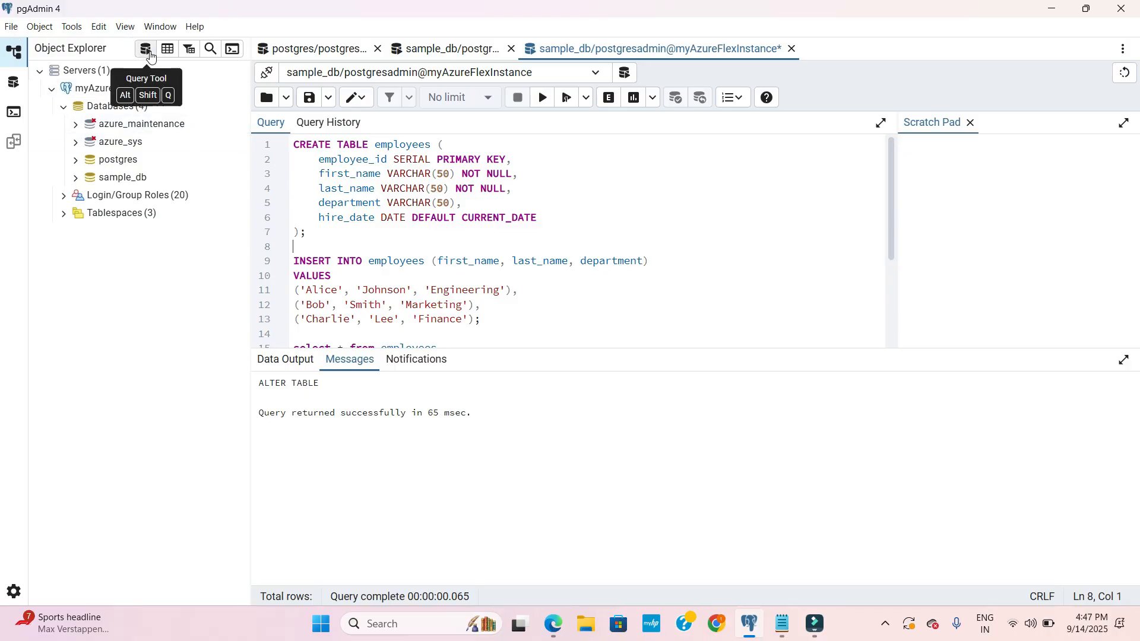
{"action": "left_click", "coordinate": [10, 27]}
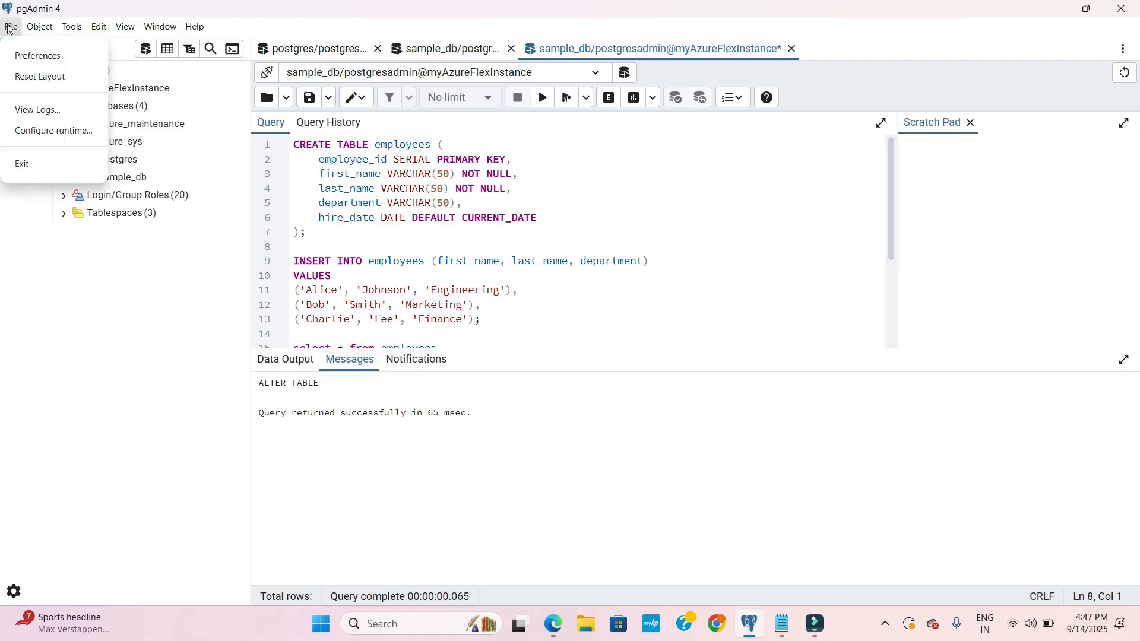
{"action": "left_click", "coordinate": [376, 181]}
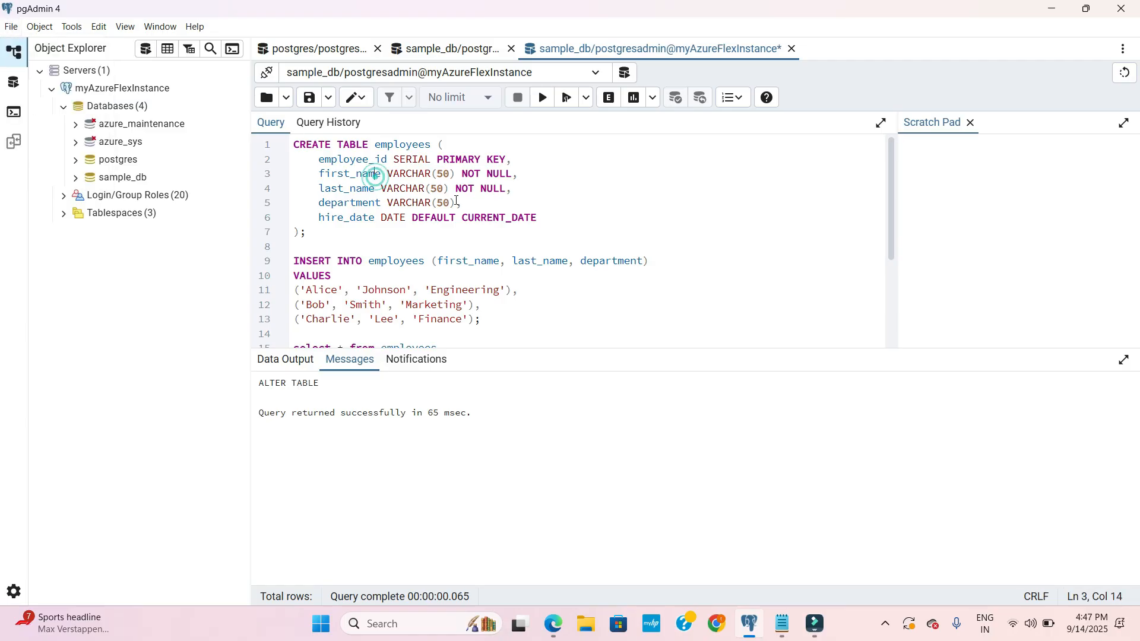
{"action": "left_click", "coordinate": [411, 237]}
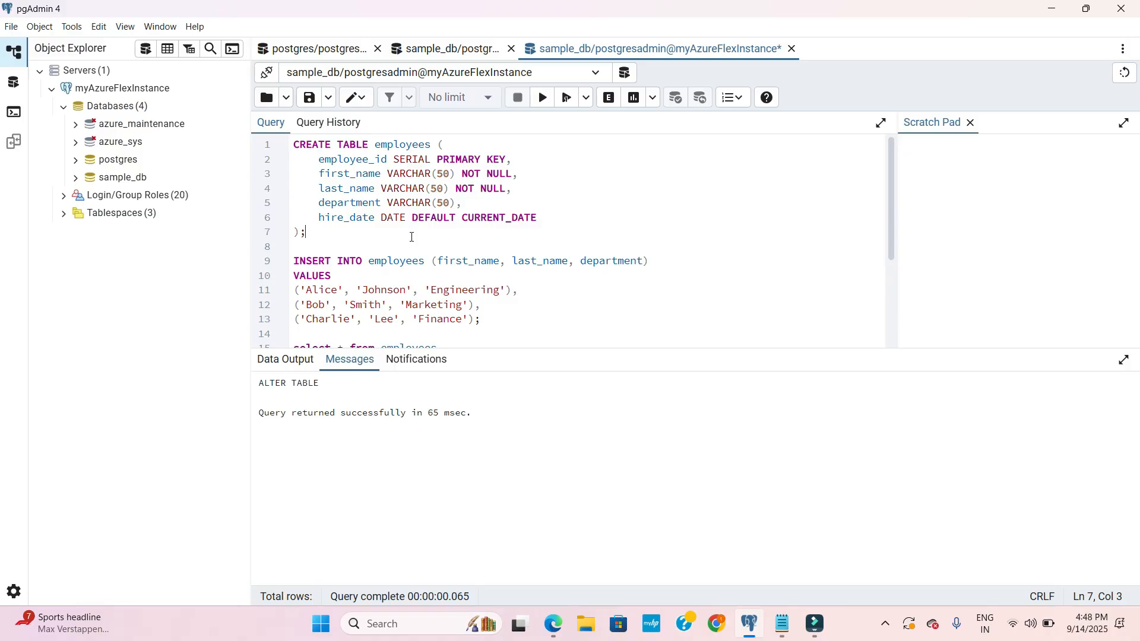
{"action": "left_click", "coordinate": [546, 228]}
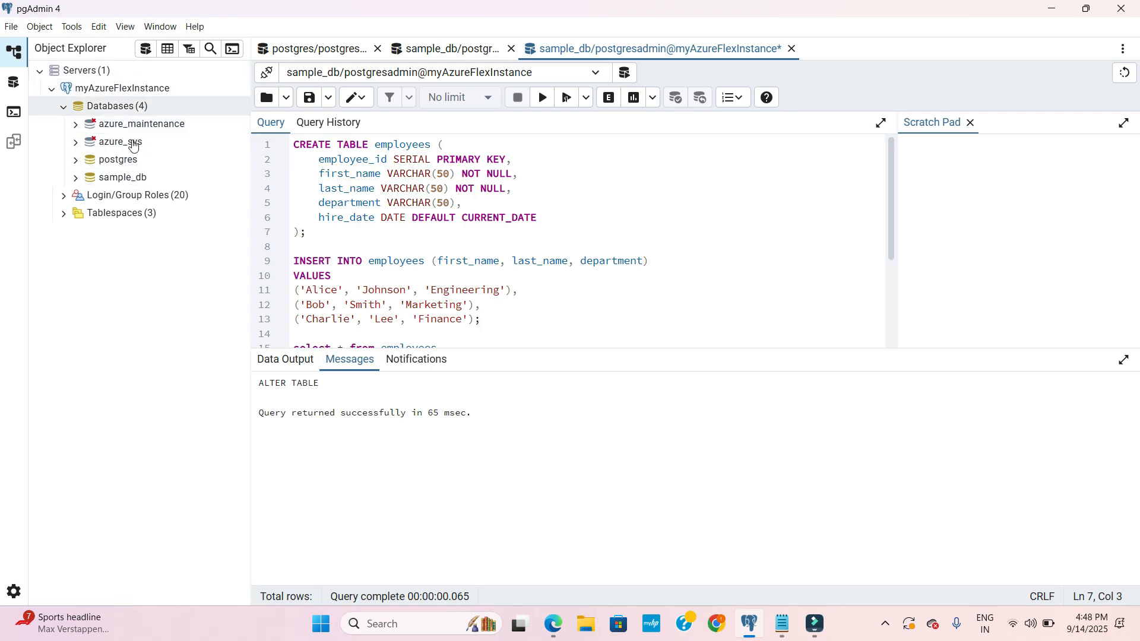
- Examine the employees table, insert and fabric_user permission statements in the sample_db query script
{"action": "scroll", "coordinate": [374, 237], "scroll_direction": "down", "scroll_amount": 1}
{"action": "scroll", "coordinate": [380, 243], "scroll_direction": "up", "scroll_amount": 1}
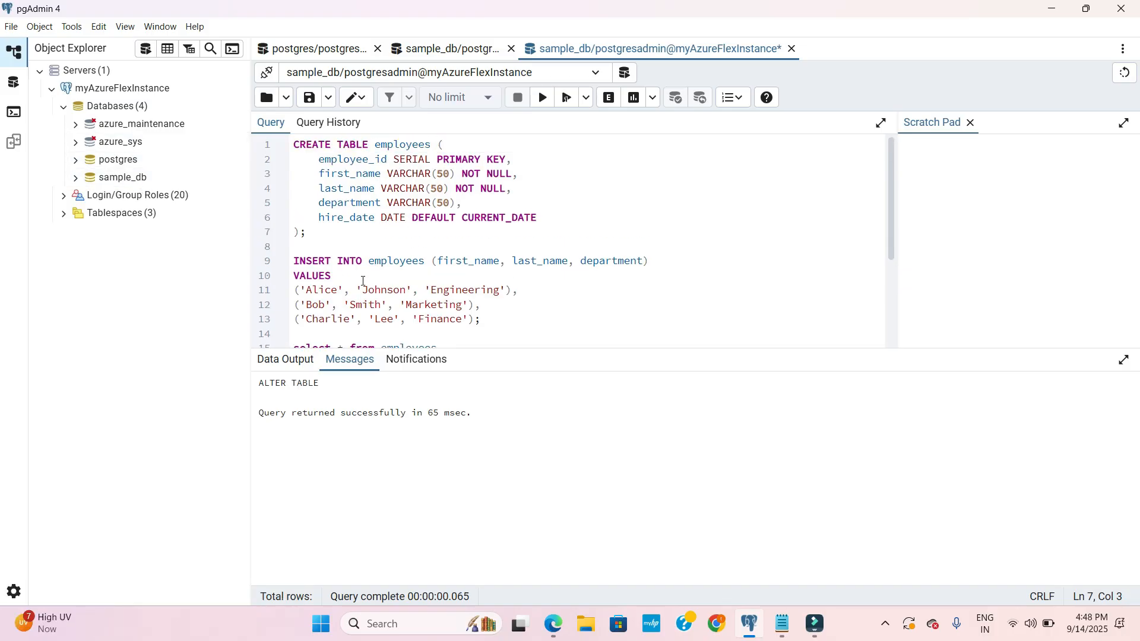
{"action": "scroll", "coordinate": [481, 291], "scroll_direction": "down", "scroll_amount": 2}
{"action": "scroll", "coordinate": [498, 249], "scroll_direction": "up", "scroll_amount": 2}
{"action": "scroll", "coordinate": [515, 209], "scroll_direction": "down", "scroll_amount": 3}
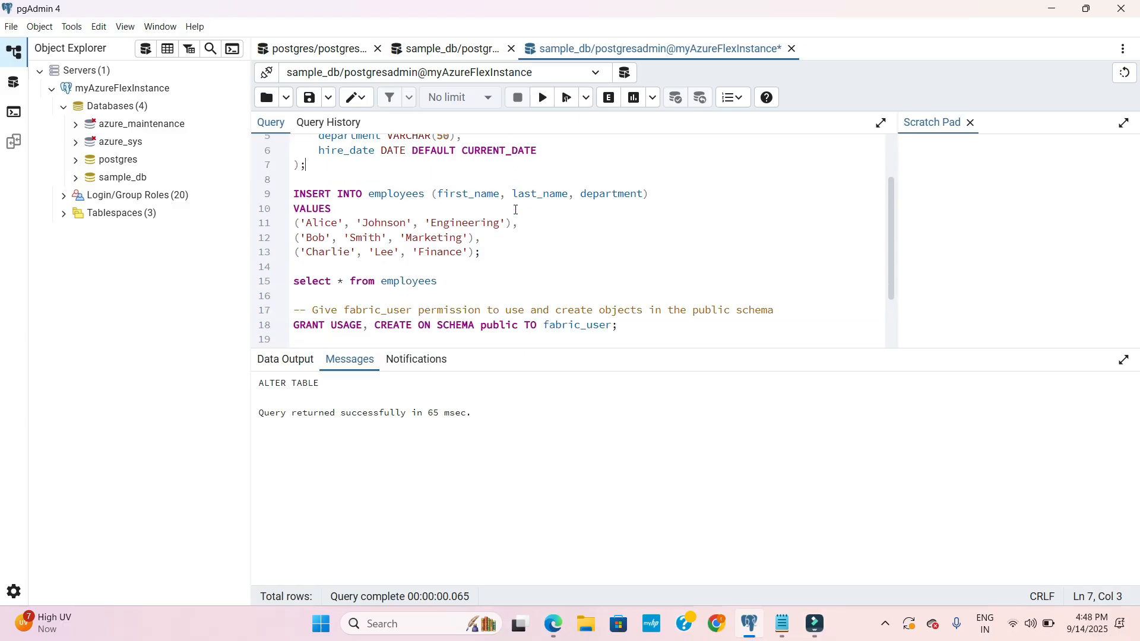
{"action": "scroll", "coordinate": [515, 210], "scroll_direction": "up", "scroll_amount": 3}
{"action": "scroll", "coordinate": [547, 224], "scroll_direction": "down", "scroll_amount": 5}
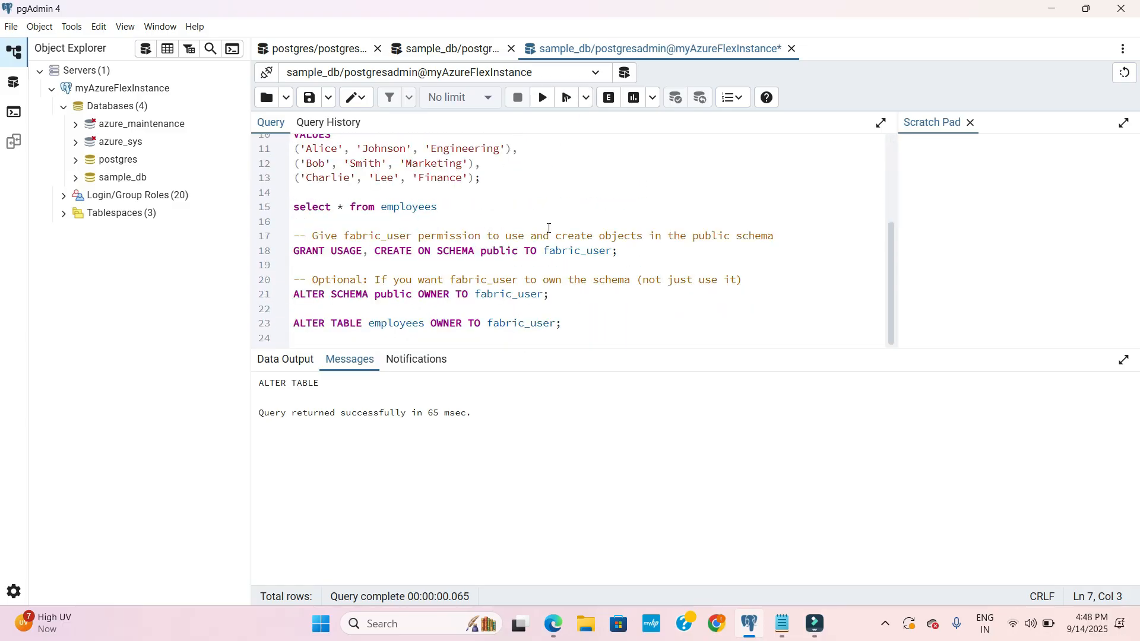
- Run the select * from employees query on sample_db, re-establishing the lost database connection
{"action": "left_click", "coordinate": [453, 211]}
{"action": "left_click", "coordinate": [270, 193]}
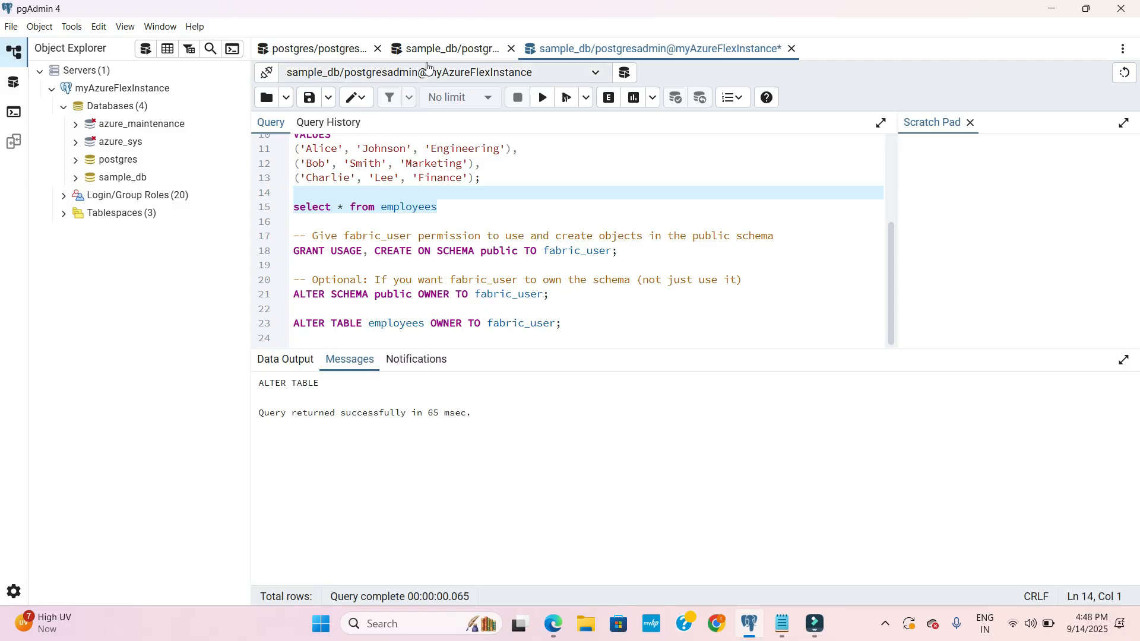
{"action": "left_click", "coordinate": [547, 98]}
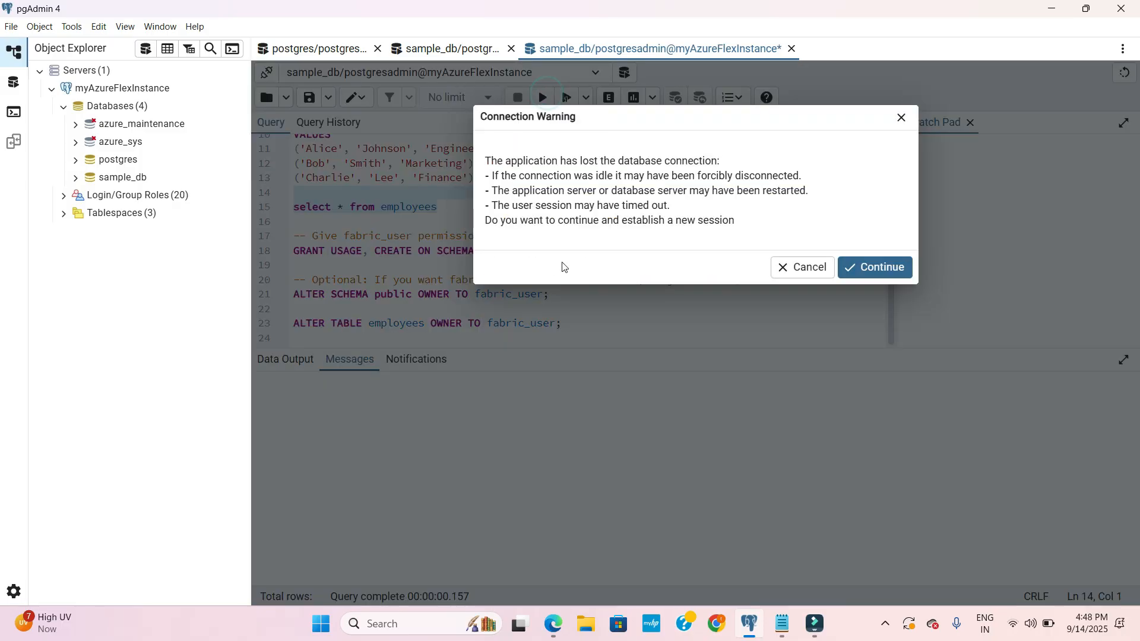
{"action": "left_click", "coordinate": [896, 268]}
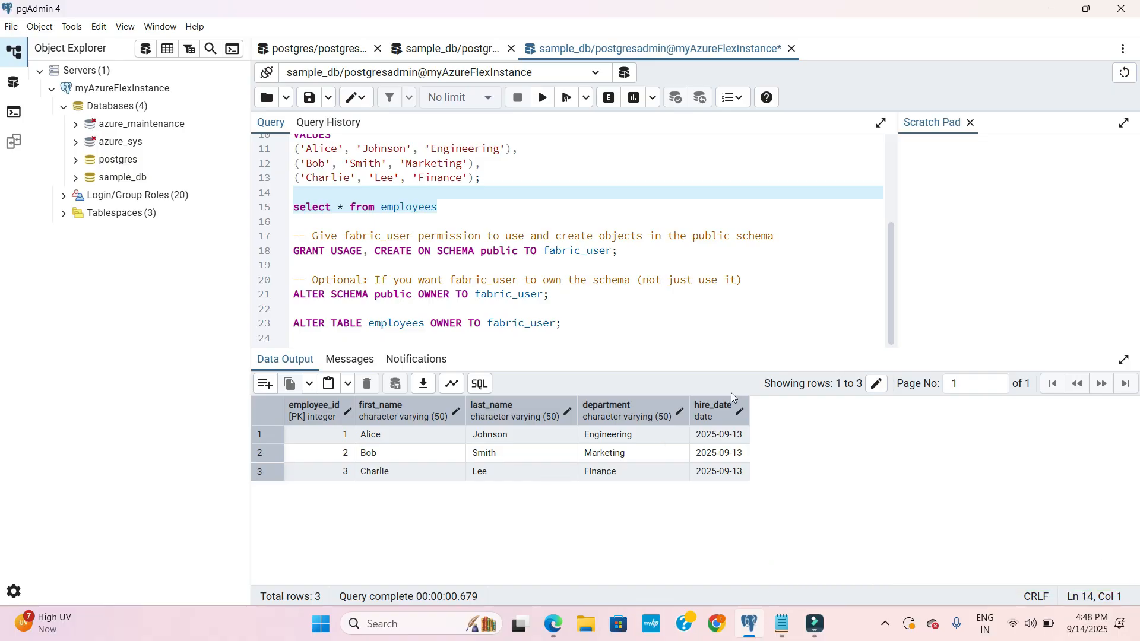
{"action": "left_click", "coordinate": [465, 201]}
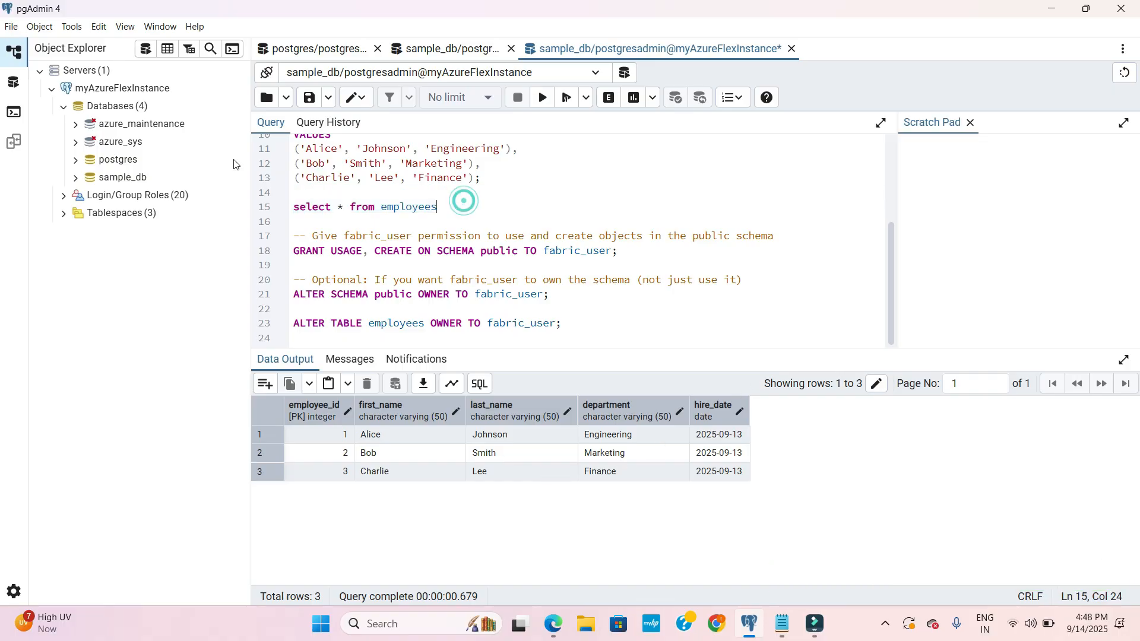
- Expand sample_db in the object tree and locate the employees table in its public schema
{"action": "left_click", "coordinate": [77, 178]}
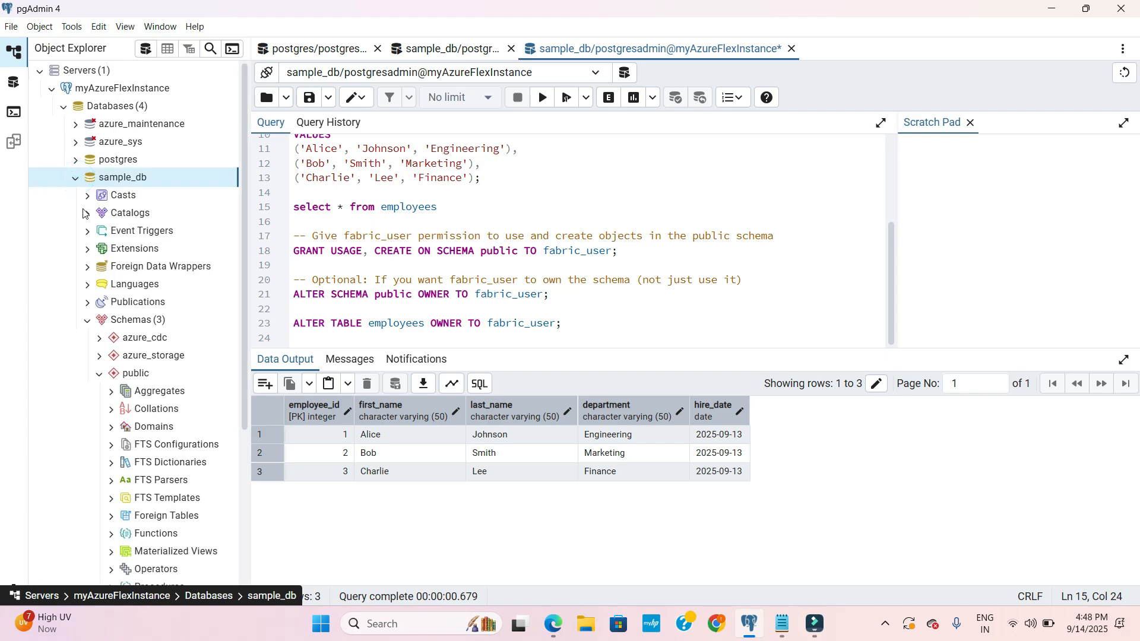
{"action": "scroll", "coordinate": [120, 430], "scroll_direction": "down", "scroll_amount": 1}
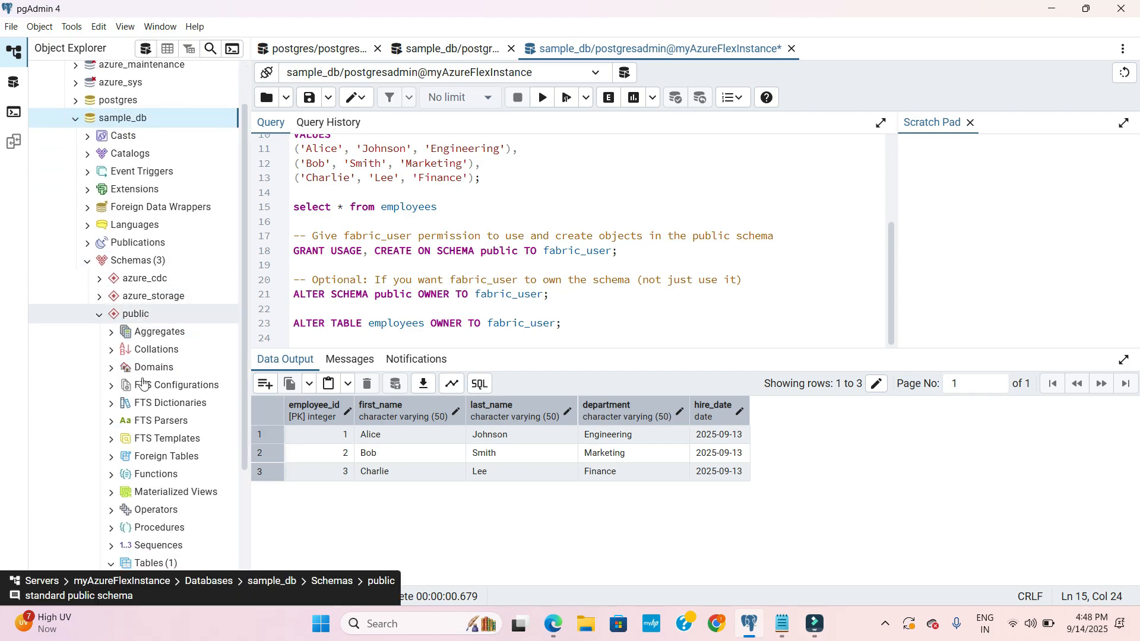
{"action": "scroll", "coordinate": [136, 446], "scroll_direction": "down", "scroll_amount": 1}
{"action": "scroll", "coordinate": [135, 447], "scroll_direction": "down", "scroll_amount": 1}
{"action": "scroll", "coordinate": [133, 490], "scroll_direction": "down", "scroll_amount": 1}
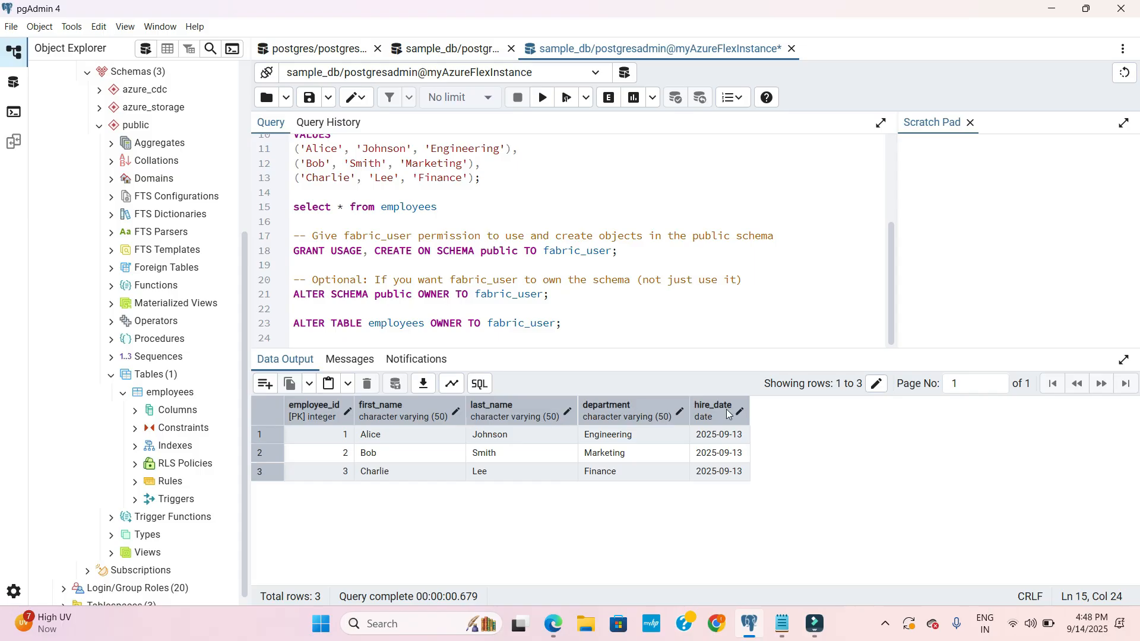
- Enlarge the query editor area and review the employees table, insert and fabric_user permission statements
{"action": "scroll", "coordinate": [544, 296], "scroll_direction": "up", "scroll_amount": 1}
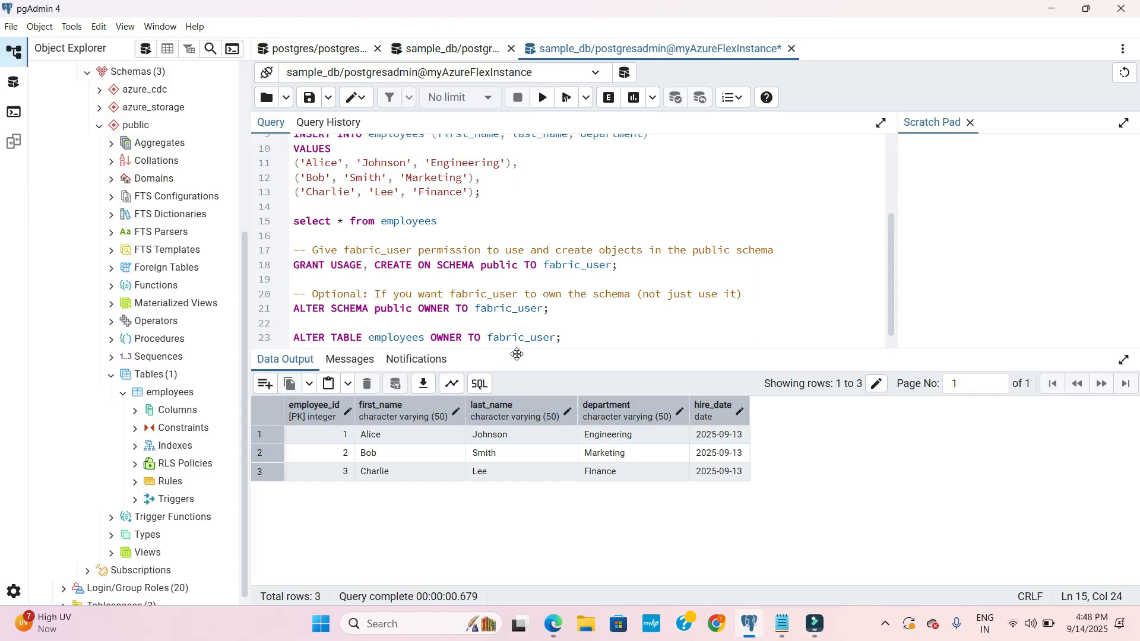
{"action": "left_click_drag", "start_coordinate": [527, 352], "coordinate": [532, 426]}
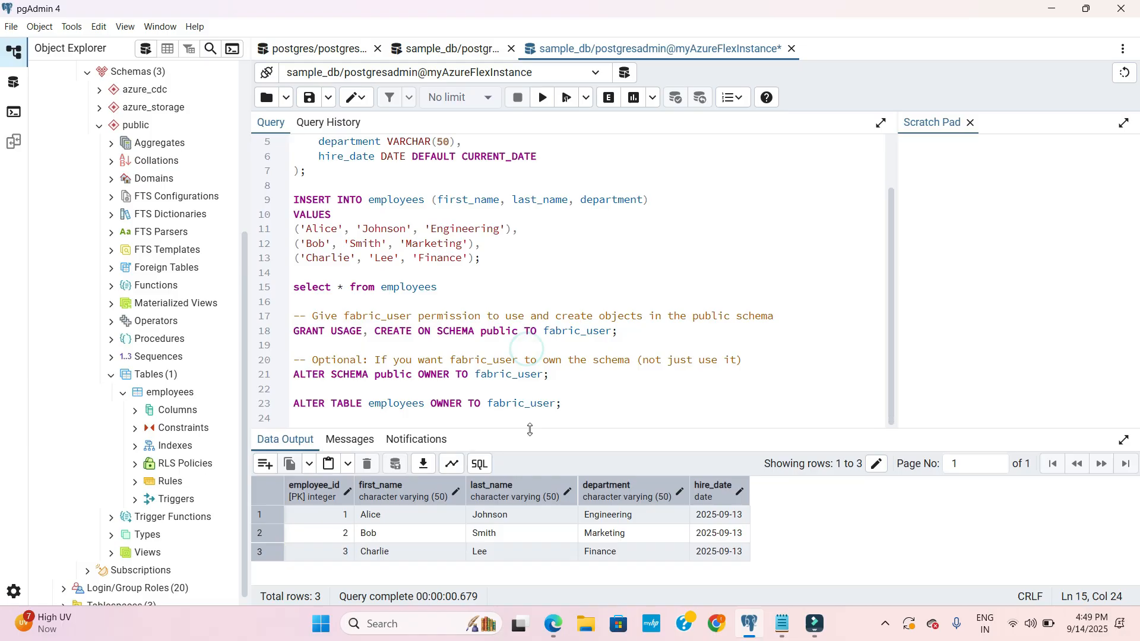
{"action": "left_click", "coordinate": [537, 263]}
{"action": "scroll", "coordinate": [539, 263], "scroll_direction": "up", "scroll_amount": 1}
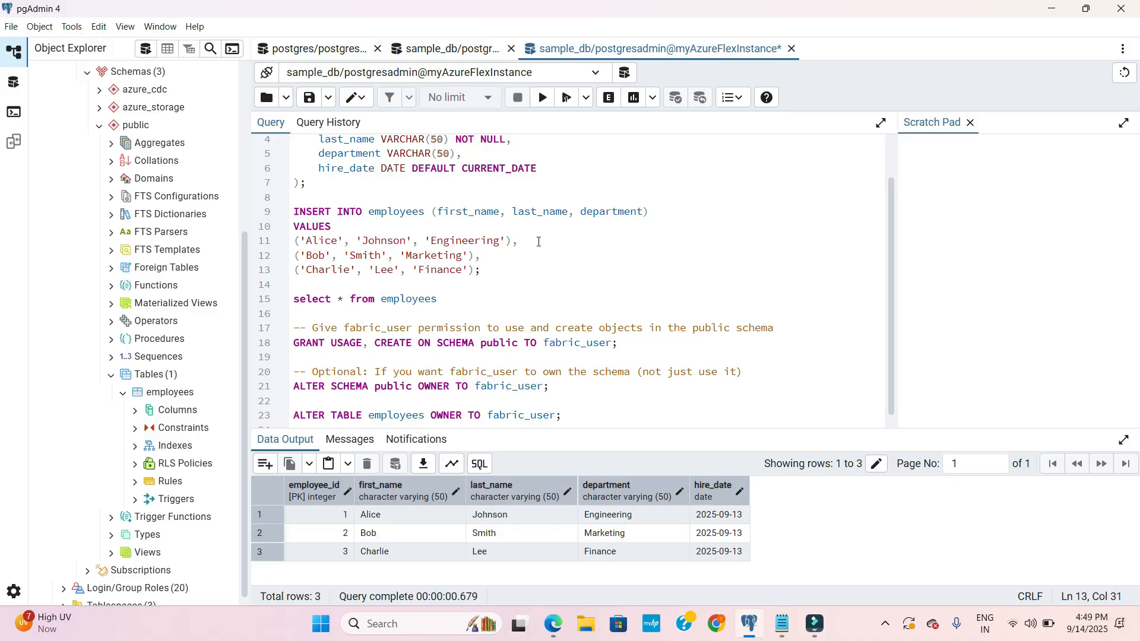
{"action": "scroll", "coordinate": [539, 242], "scroll_direction": "down", "scroll_amount": 1}
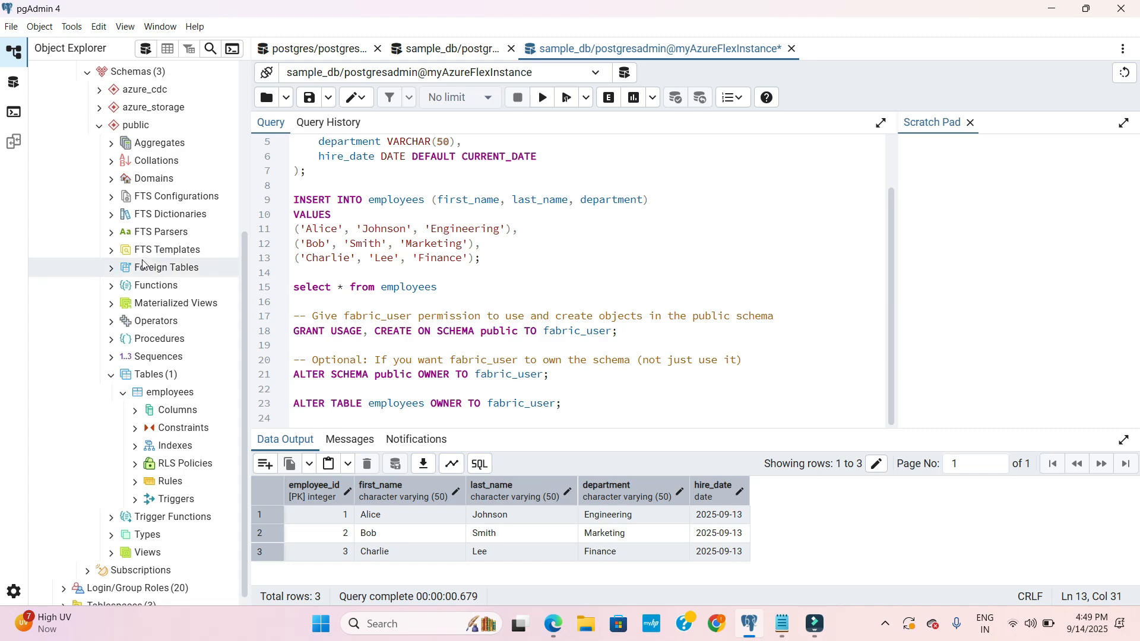
{"action": "scroll", "coordinate": [172, 333], "scroll_direction": "down", "scroll_amount": 1}
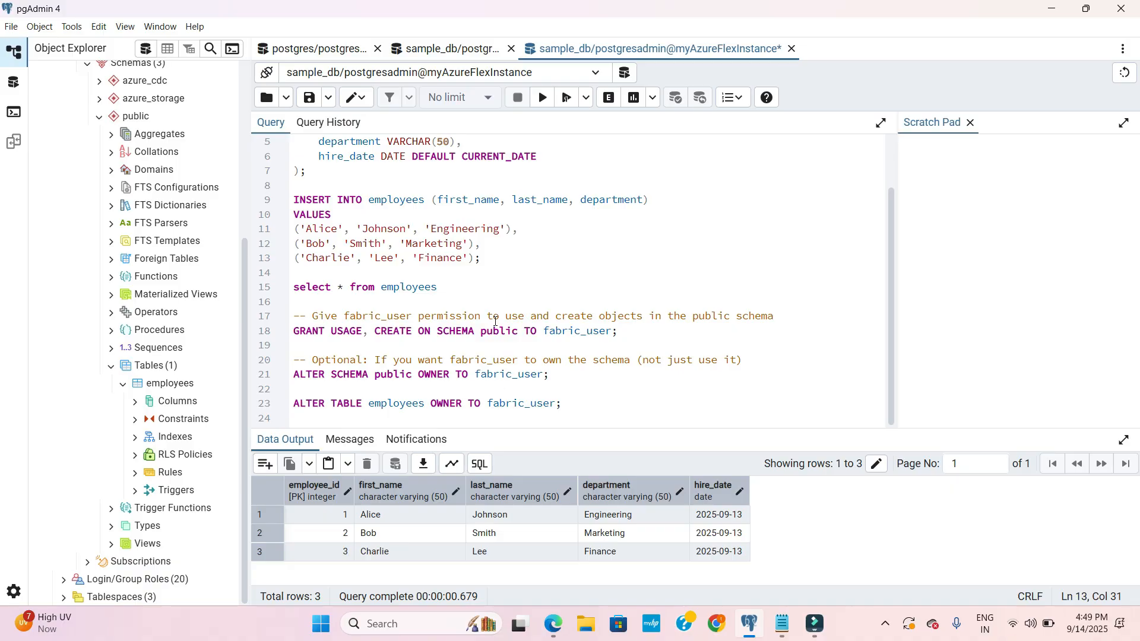
{"action": "left_click", "coordinate": [644, 335]}
{"action": "scroll", "coordinate": [516, 285], "scroll_direction": "up", "scroll_amount": 2}
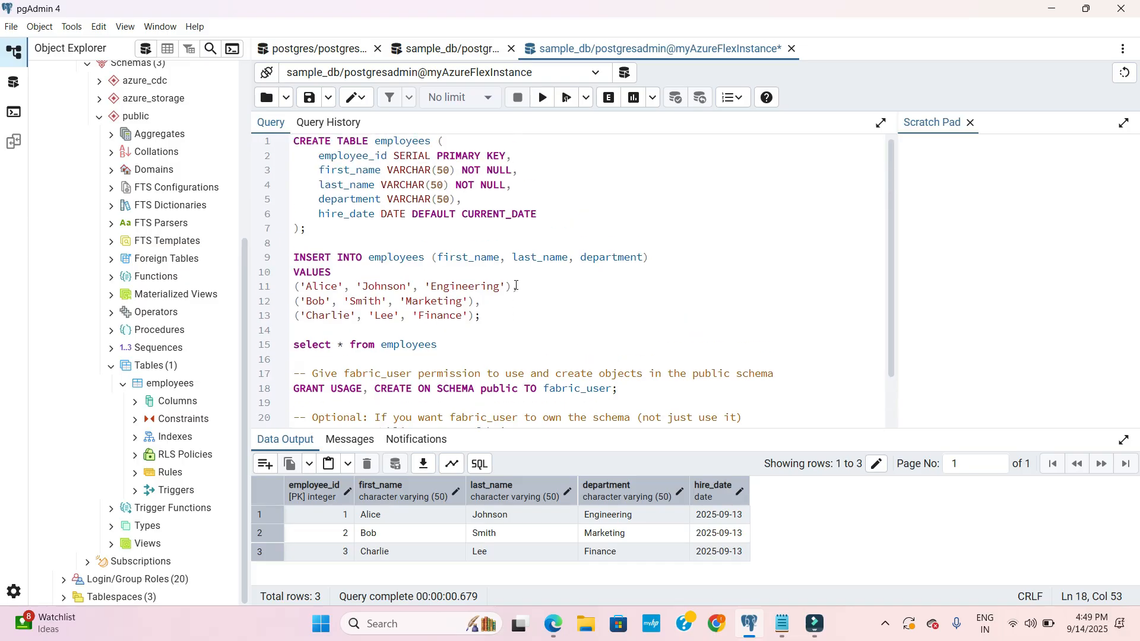
- Display the fabric_user role query, then switch to Edge and open the PostgreSQL tutorial in the Fabric mirroring documentation
{"action": "left_click", "coordinate": [433, 46]}
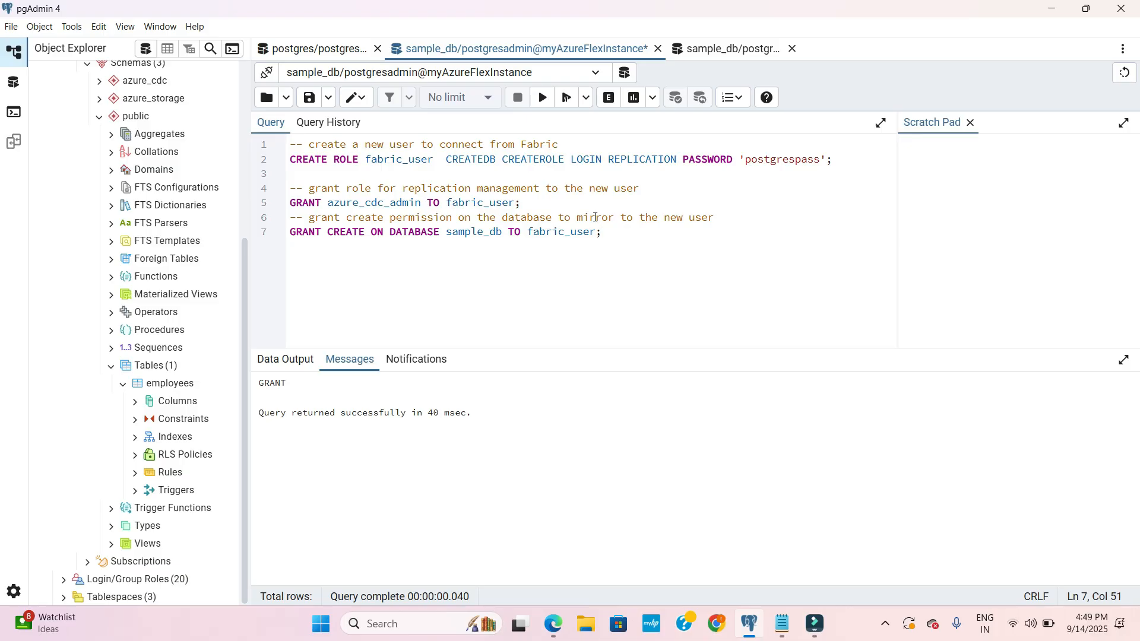
{"action": "left_click", "coordinate": [552, 624]}
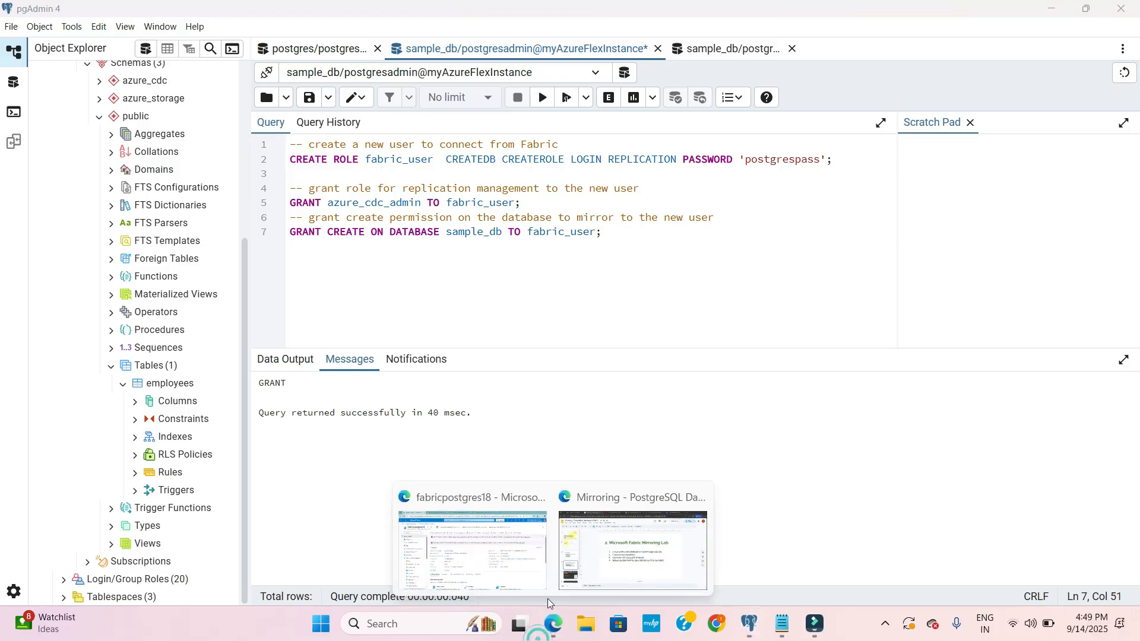
{"action": "left_click", "coordinate": [630, 541]}
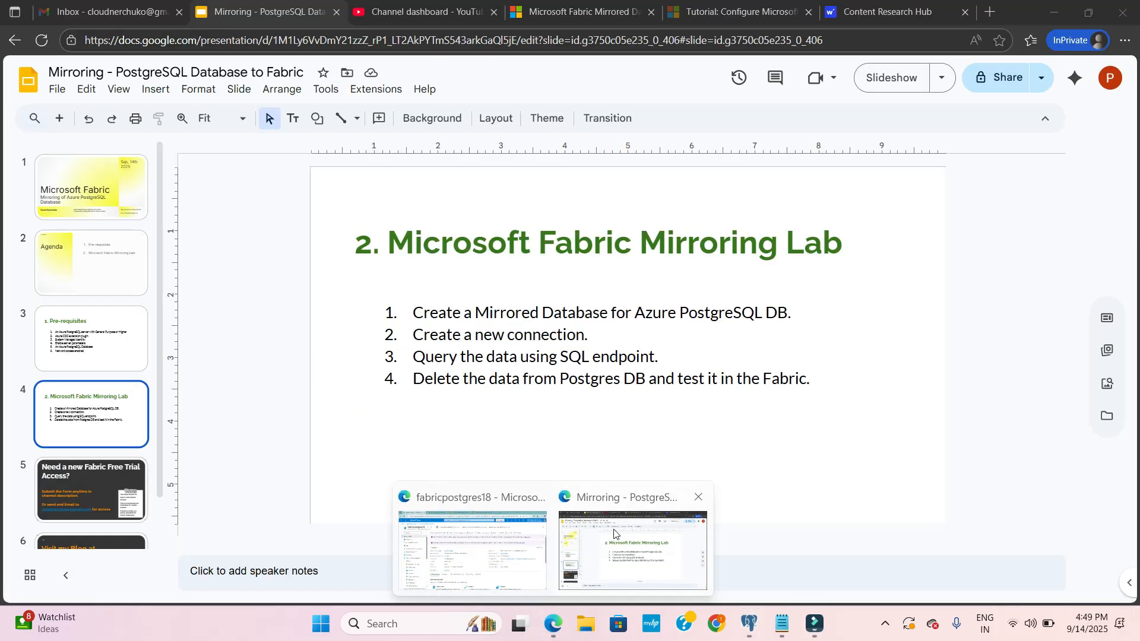
{"action": "left_click", "coordinate": [557, 3]}
{"action": "scroll", "coordinate": [515, 314], "scroll_direction": "down", "scroll_amount": 2}
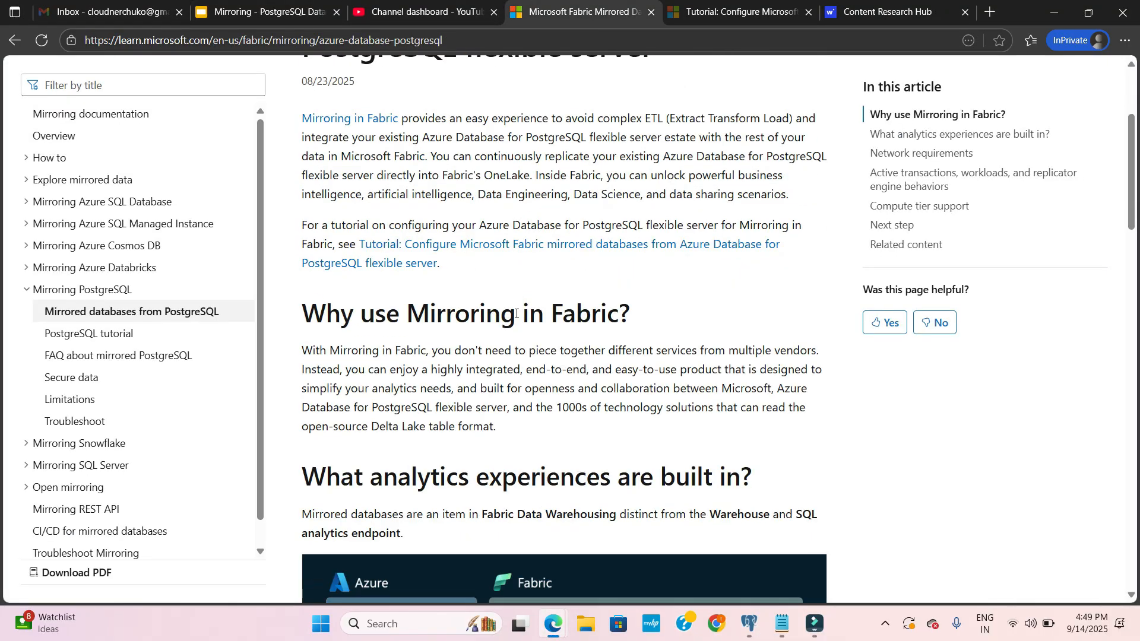
{"action": "scroll", "coordinate": [516, 314], "scroll_direction": "down", "scroll_amount": 20}
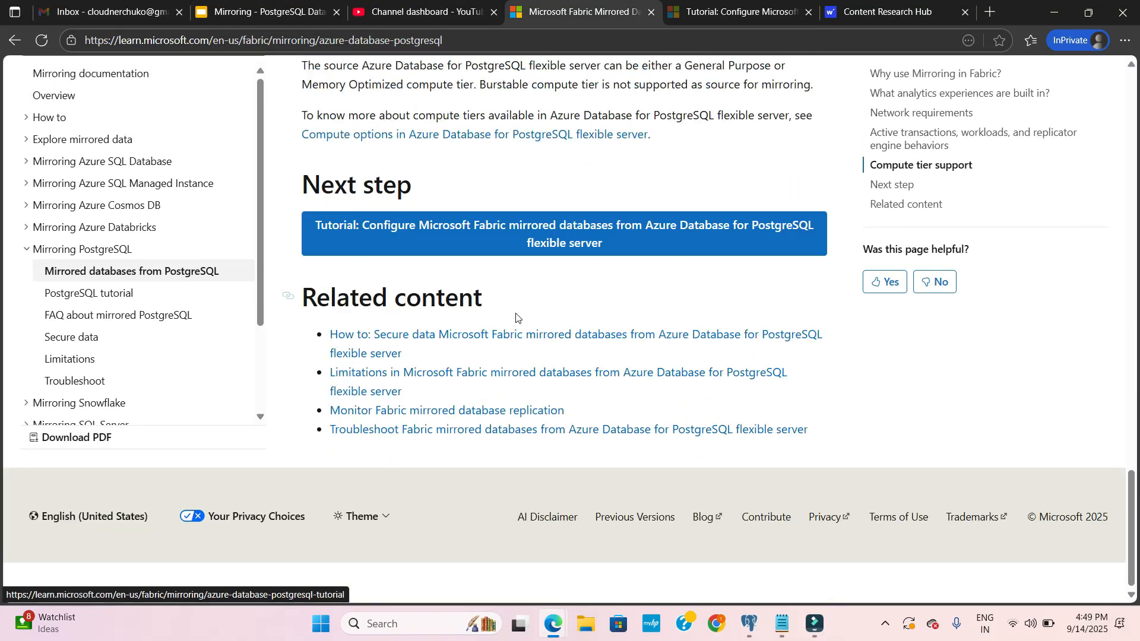
{"action": "left_click", "coordinate": [113, 333]}
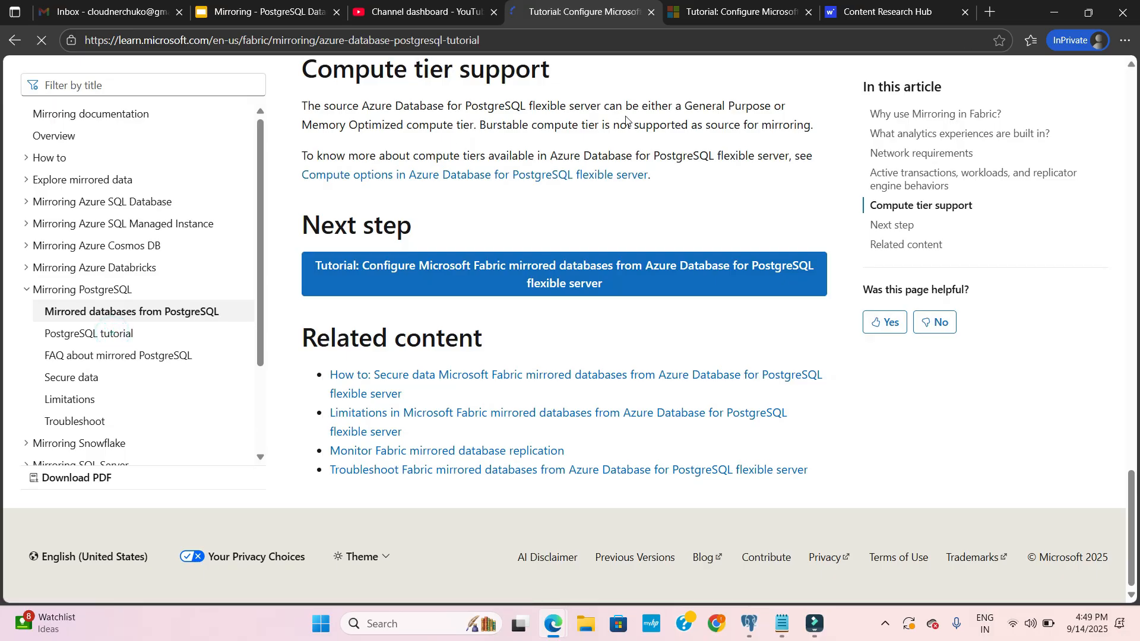
- Examine the fabric_user role creation script and its azure_cdc_admin grant in the tutorial's database role section
{"action": "scroll", "coordinate": [552, 323], "scroll_direction": "down", "scroll_amount": 12}
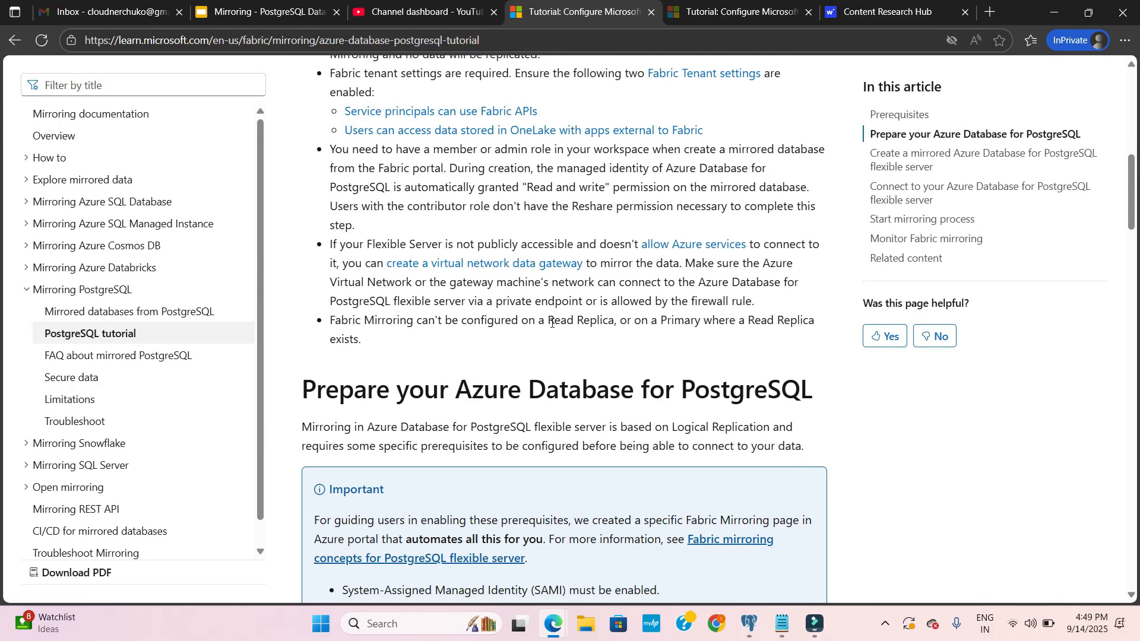
{"action": "scroll", "coordinate": [551, 323], "scroll_direction": "down", "scroll_amount": 15}
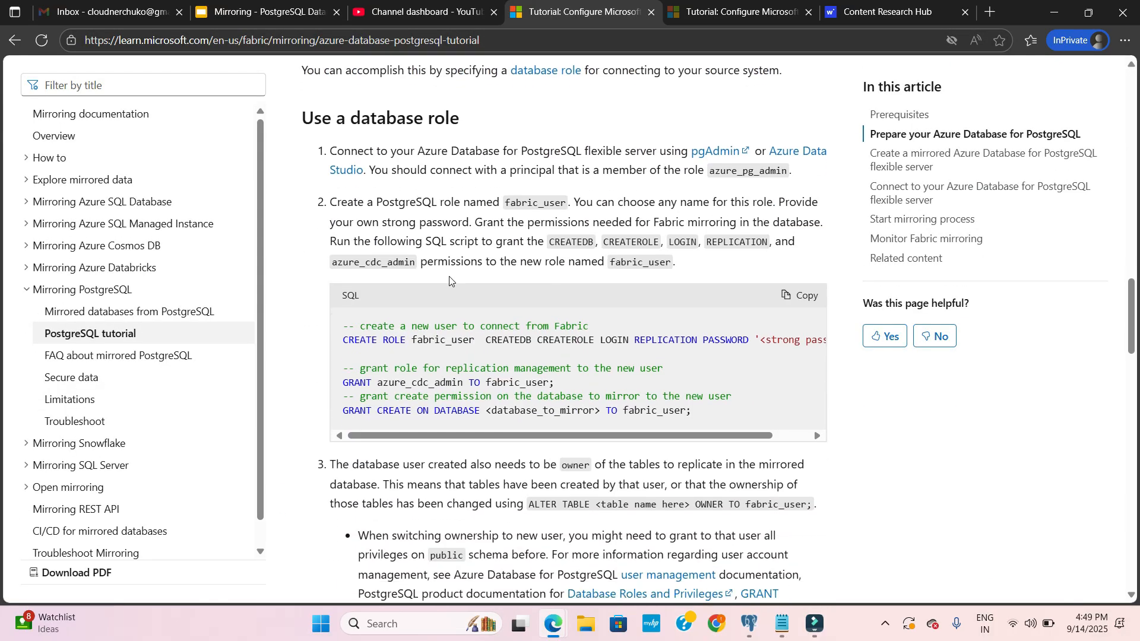
{"action": "scroll", "coordinate": [450, 282], "scroll_direction": "up", "scroll_amount": 1}
{"action": "left_click_drag", "start_coordinate": [342, 397], "coordinate": [694, 484]}
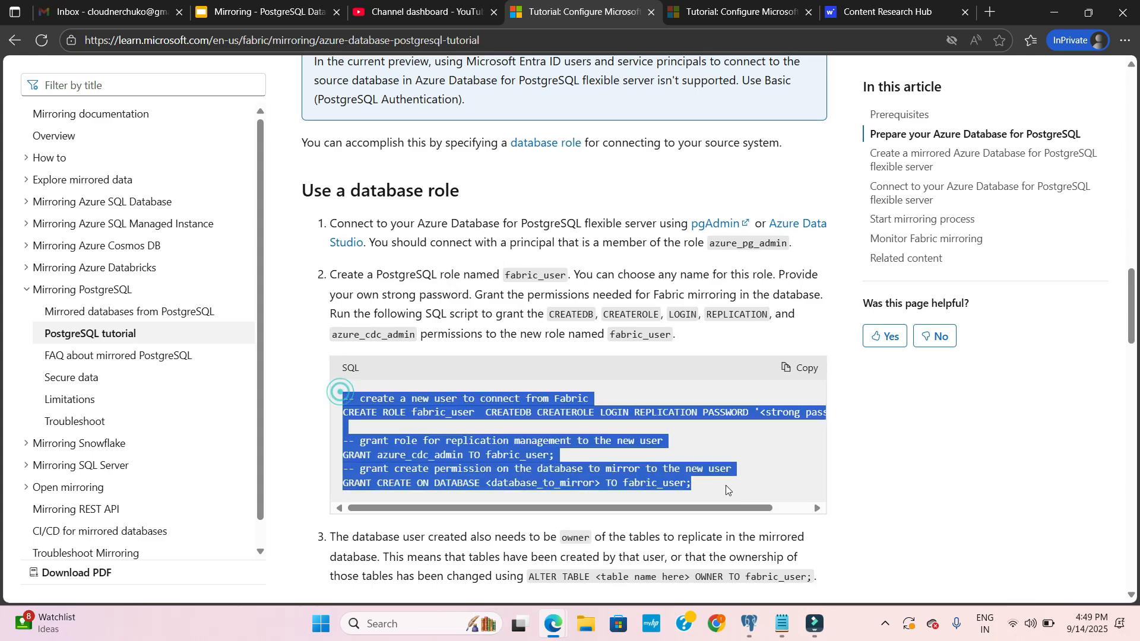
{"action": "left_click", "coordinate": [704, 487]}
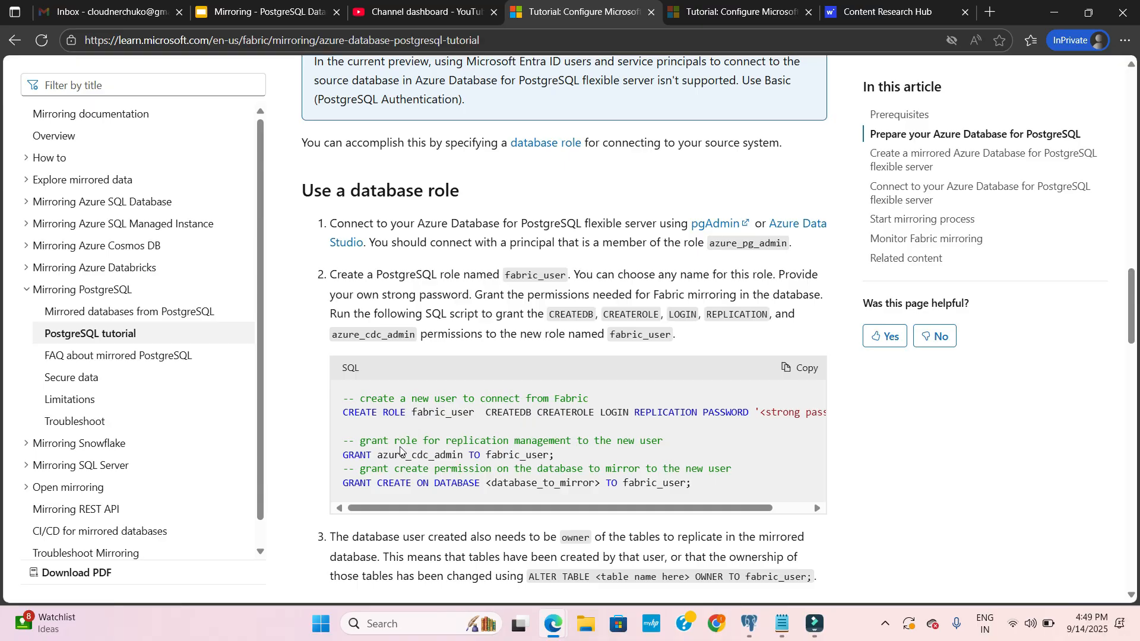
{"action": "left_click_drag", "start_coordinate": [462, 457], "coordinate": [378, 457]}
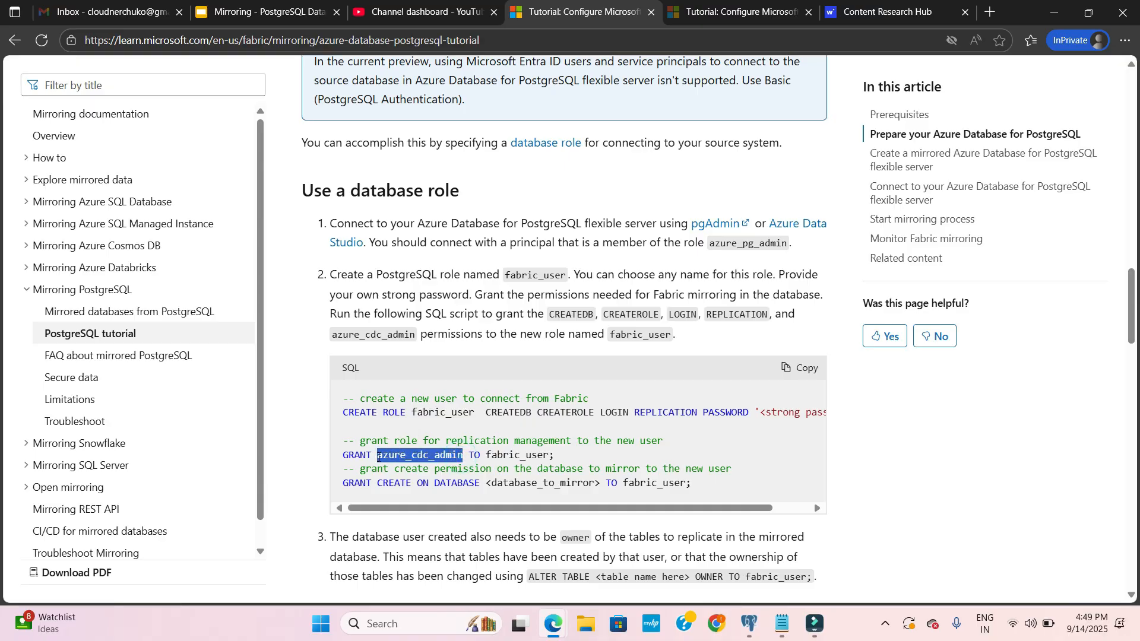
{"action": "left_click", "coordinate": [508, 470]}
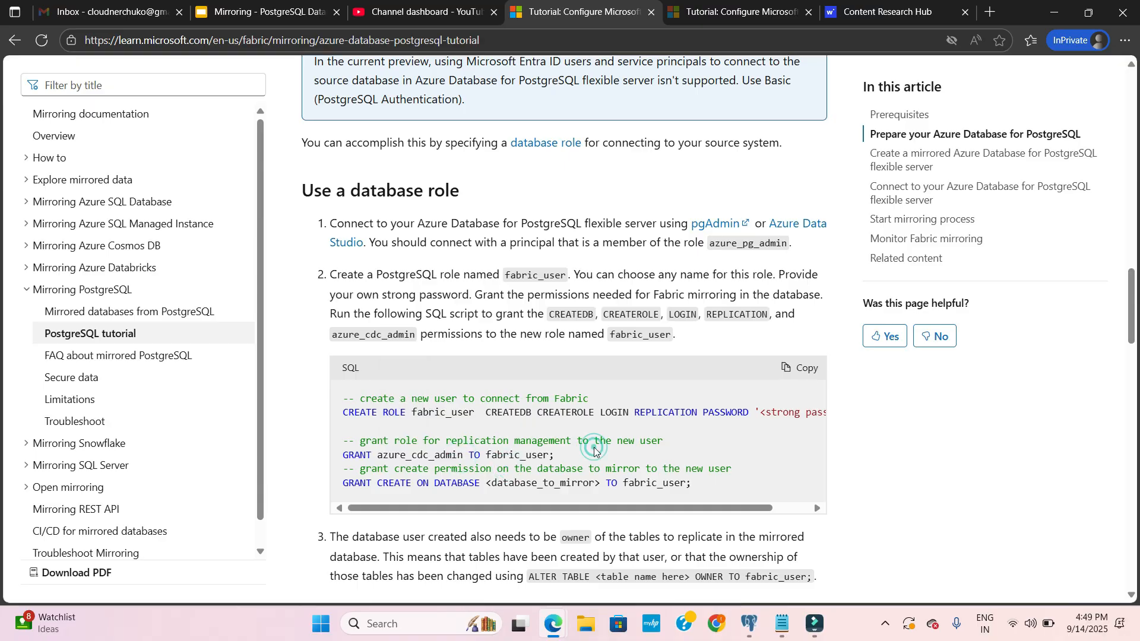
- Read the tutorial's GRANT CREATE ON DATABASE statement and the table ownership requirement for the database user
{"action": "scroll", "coordinate": [593, 455], "scroll_direction": "down", "scroll_amount": 1}
{"action": "scroll", "coordinate": [594, 452], "scroll_direction": "down", "scroll_amount": 1}
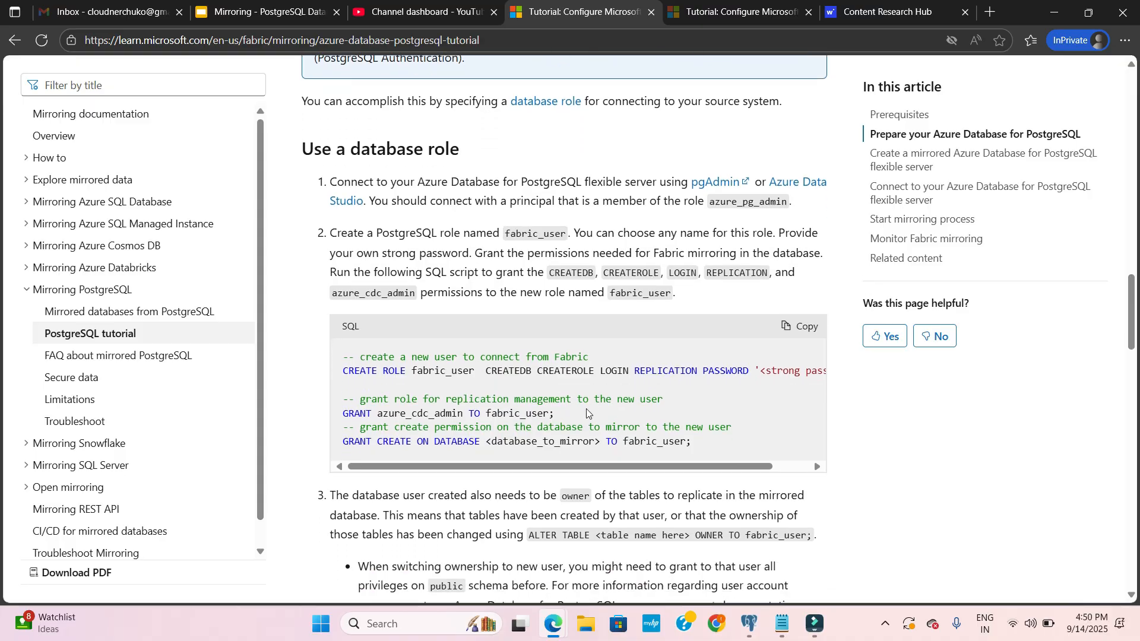
{"action": "scroll", "coordinate": [586, 413], "scroll_direction": "down", "scroll_amount": 2}
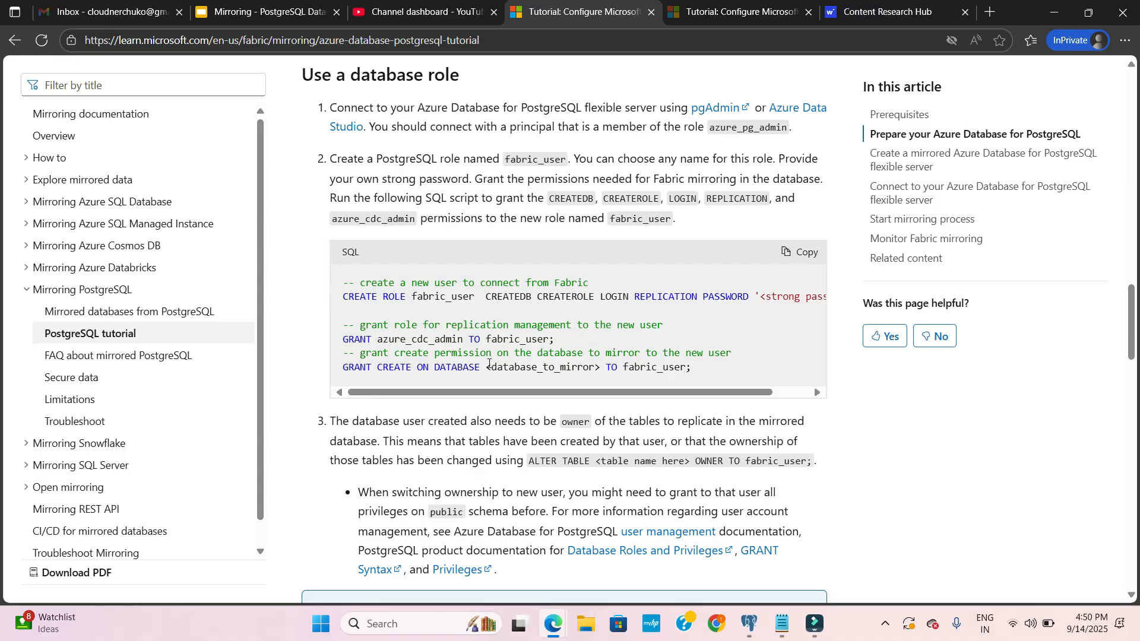
{"action": "left_click_drag", "start_coordinate": [698, 368], "coordinate": [618, 369]}
{"action": "left_click", "coordinate": [743, 363]}
{"action": "scroll", "coordinate": [696, 335], "scroll_direction": "down", "scroll_amount": 1}
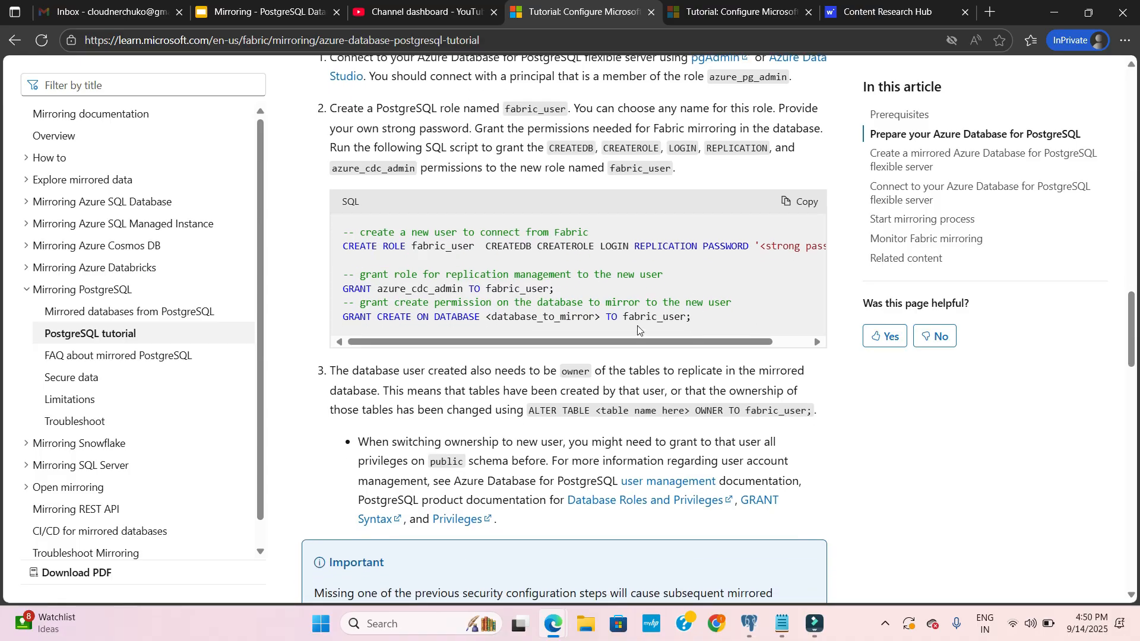
{"action": "scroll", "coordinate": [545, 431], "scroll_direction": "down", "scroll_amount": 1}
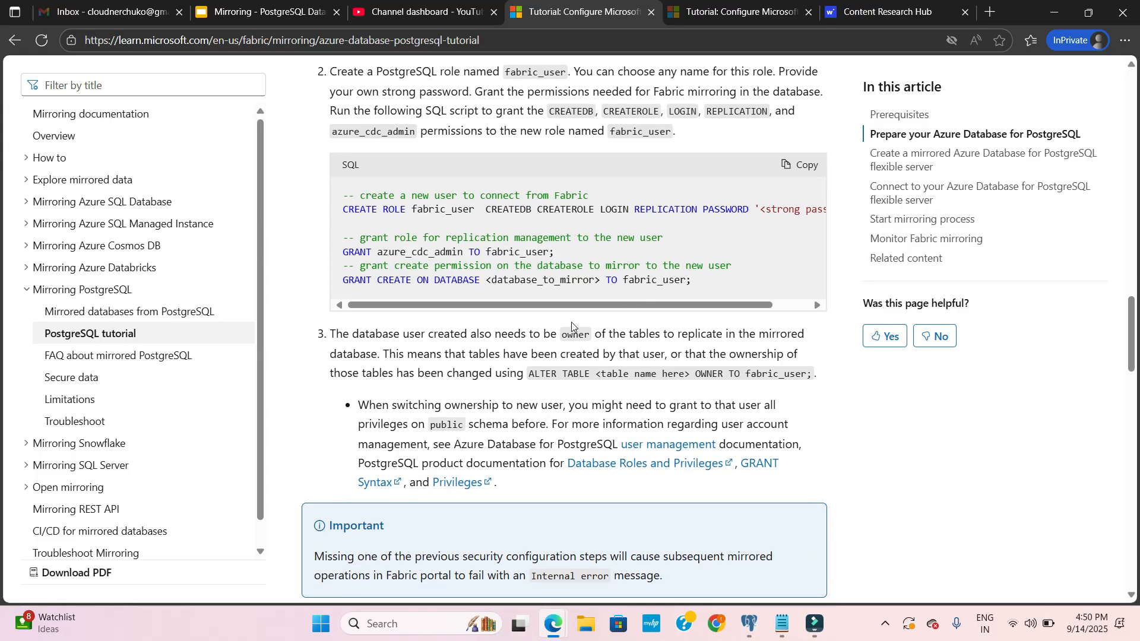
- Switch to pgAdmin 4 and check the fabric_user role creation and grant statements in the open query
{"action": "left_click", "coordinate": [749, 623]}
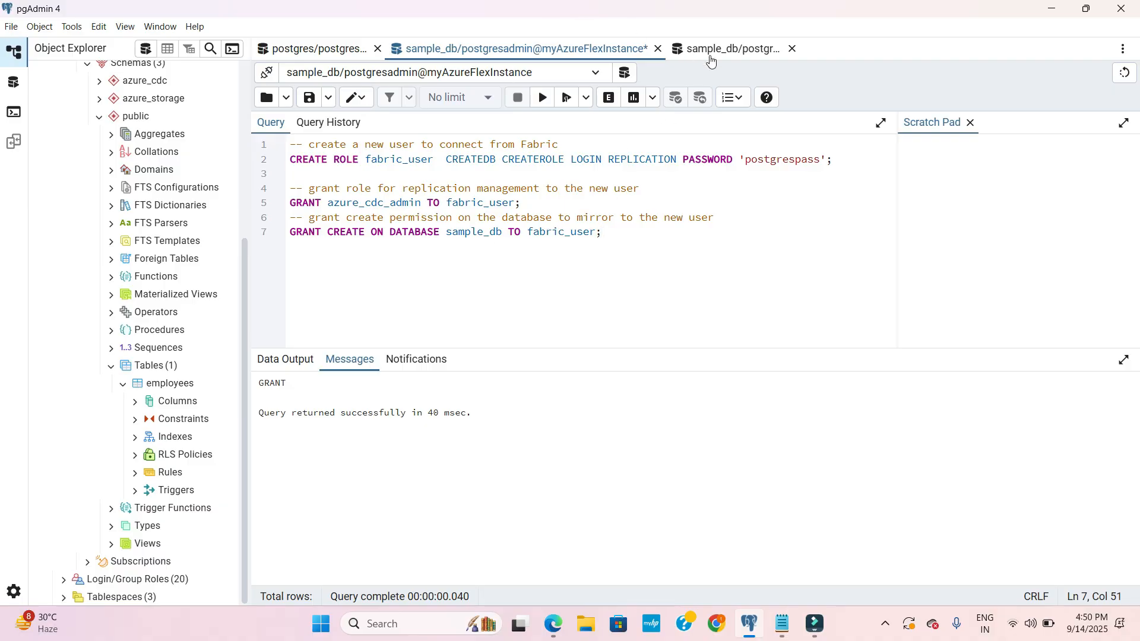
{"action": "left_click_drag", "start_coordinate": [647, 248], "coordinate": [291, 163]}
{"action": "left_click", "coordinate": [449, 212]}
{"action": "left_click", "coordinate": [657, 228]}
- Go back to the employees query and highlight its schema permission and ownership statements for fabric_user
{"action": "left_click", "coordinate": [708, 52]}
{"action": "scroll", "coordinate": [454, 323], "scroll_direction": "down", "scroll_amount": 2}
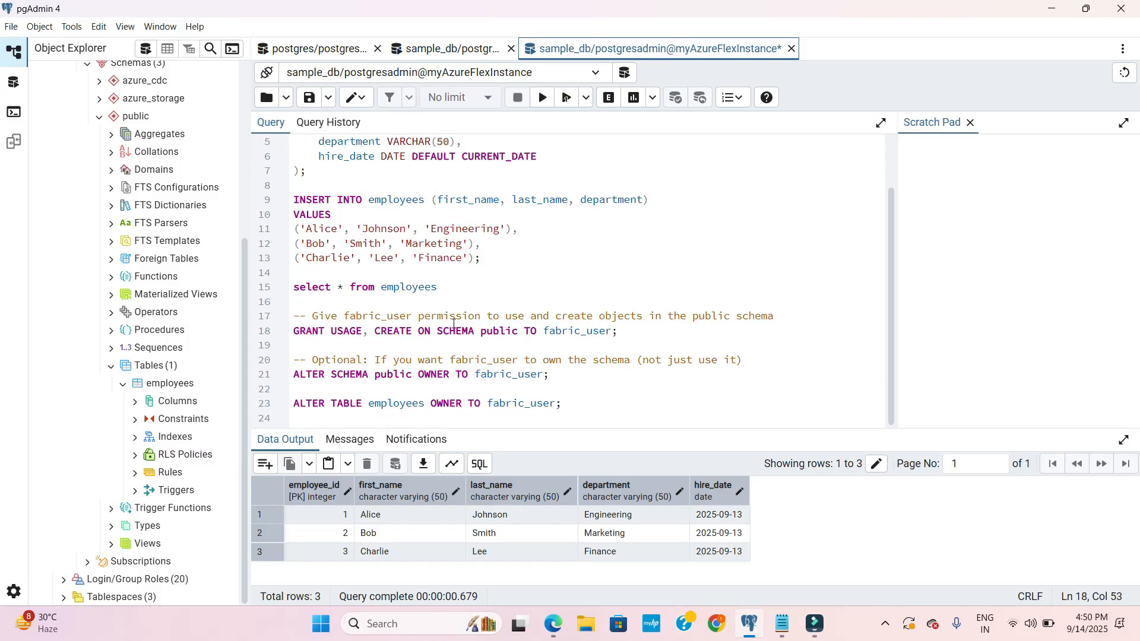
{"action": "left_click_drag", "start_coordinate": [564, 405], "coordinate": [299, 321]}
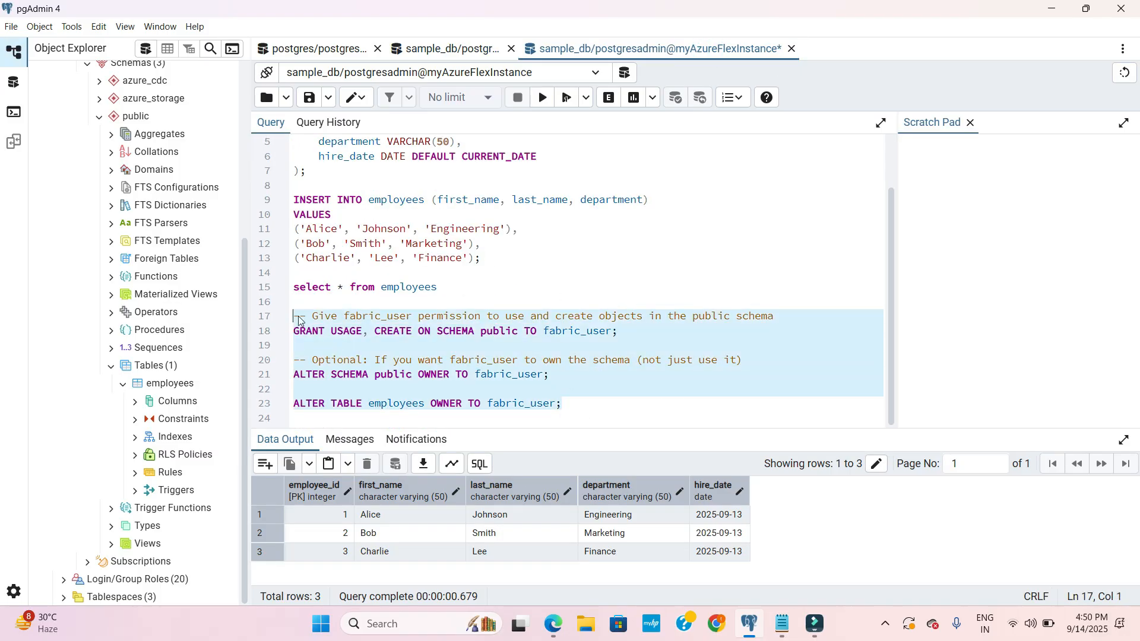
{"action": "left_click", "coordinate": [612, 401]}
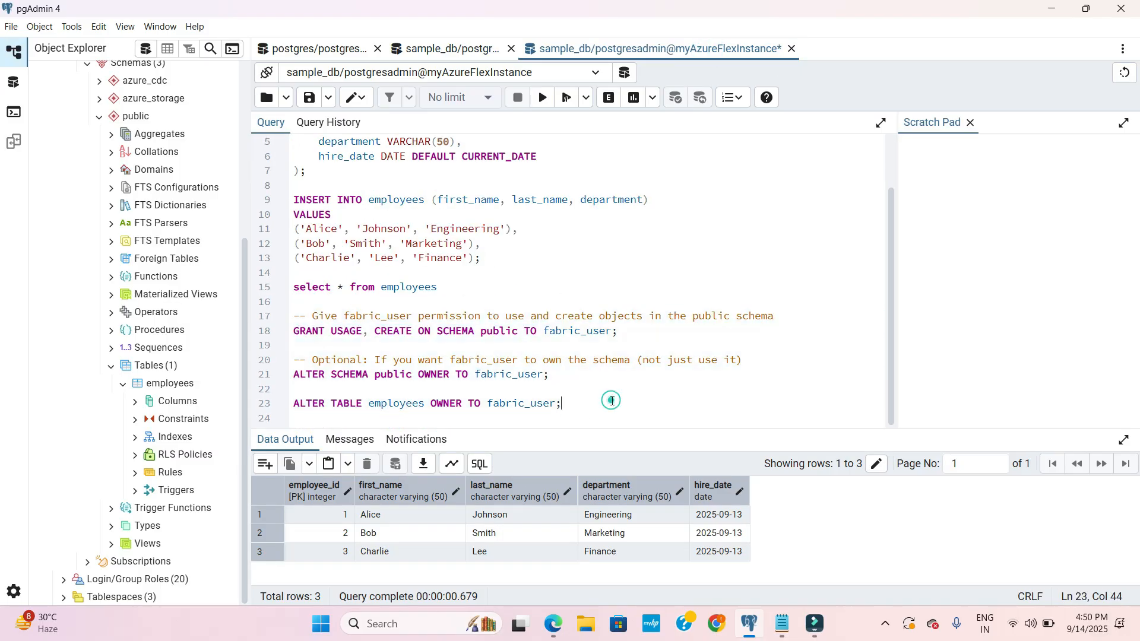
- Examine the public schema name and the GRANT USAGE part of the fabric_user permission statement
{"action": "left_click", "coordinate": [520, 331]}
{"action": "left_click_drag", "start_coordinate": [521, 331], "coordinate": [482, 334]}
{"action": "left_click", "coordinate": [642, 368]}
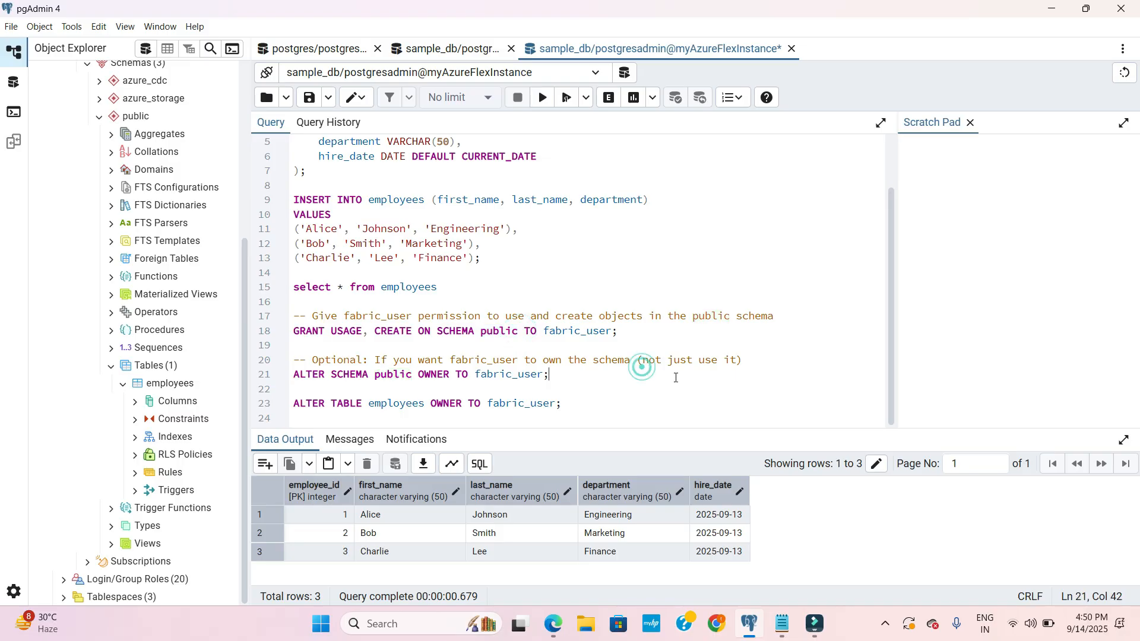
{"action": "left_click", "coordinate": [622, 409]}
{"action": "left_click", "coordinate": [366, 333]}
{"action": "key", "text": "Down"}
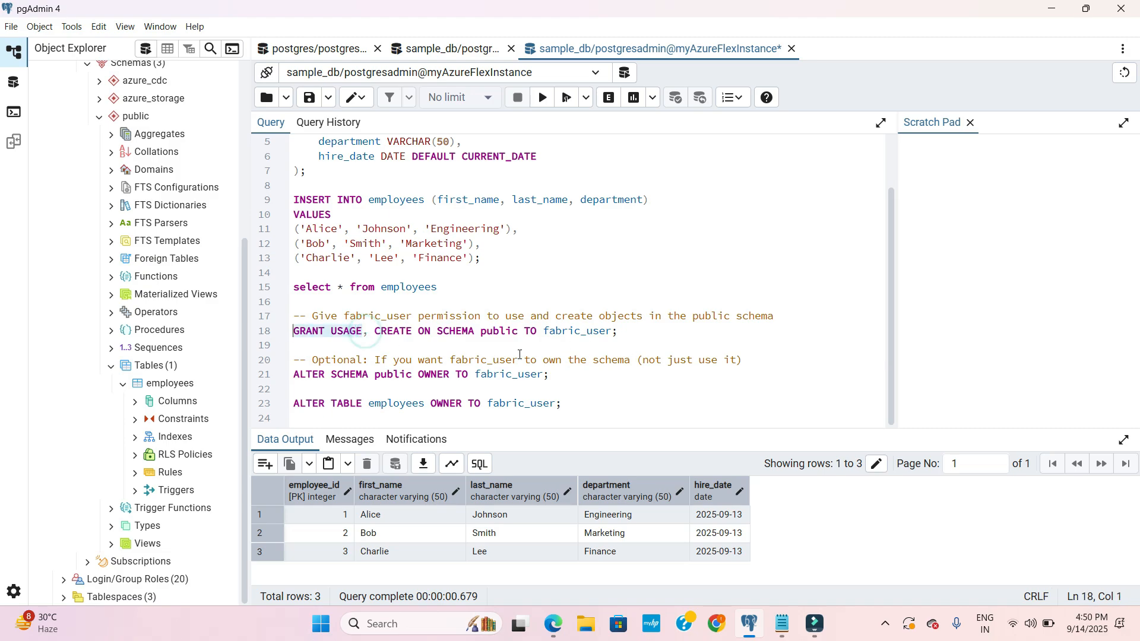
{"action": "left_click", "coordinate": [549, 342]}
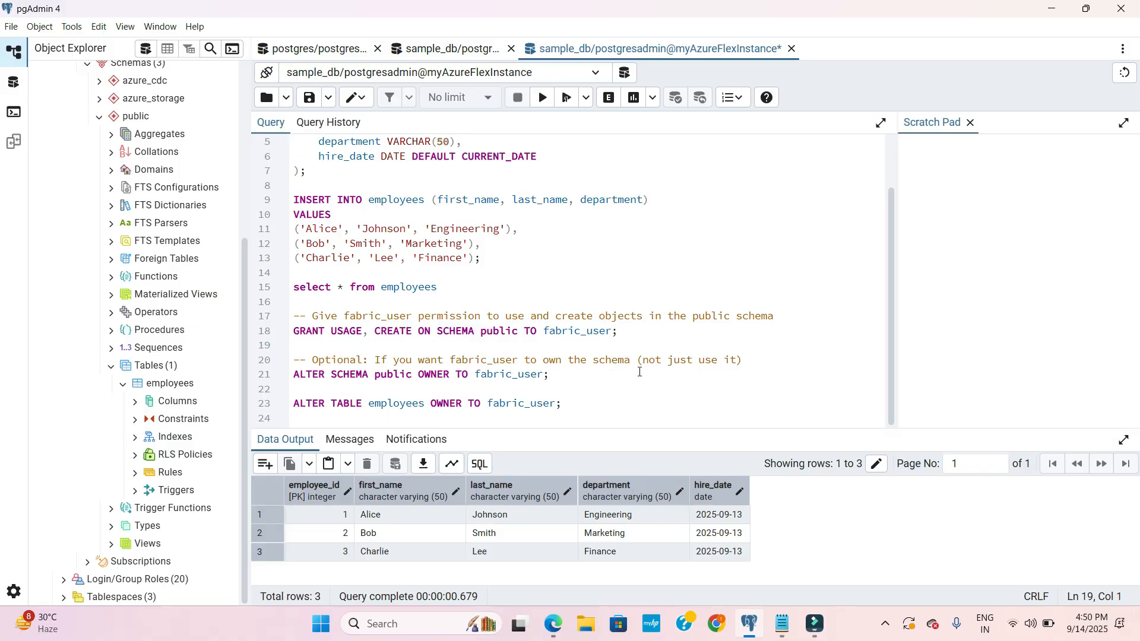
- Examine the fabric_user name in the schema grant statement and the ownership statements below it
{"action": "double_click", "coordinate": [547, 331]}
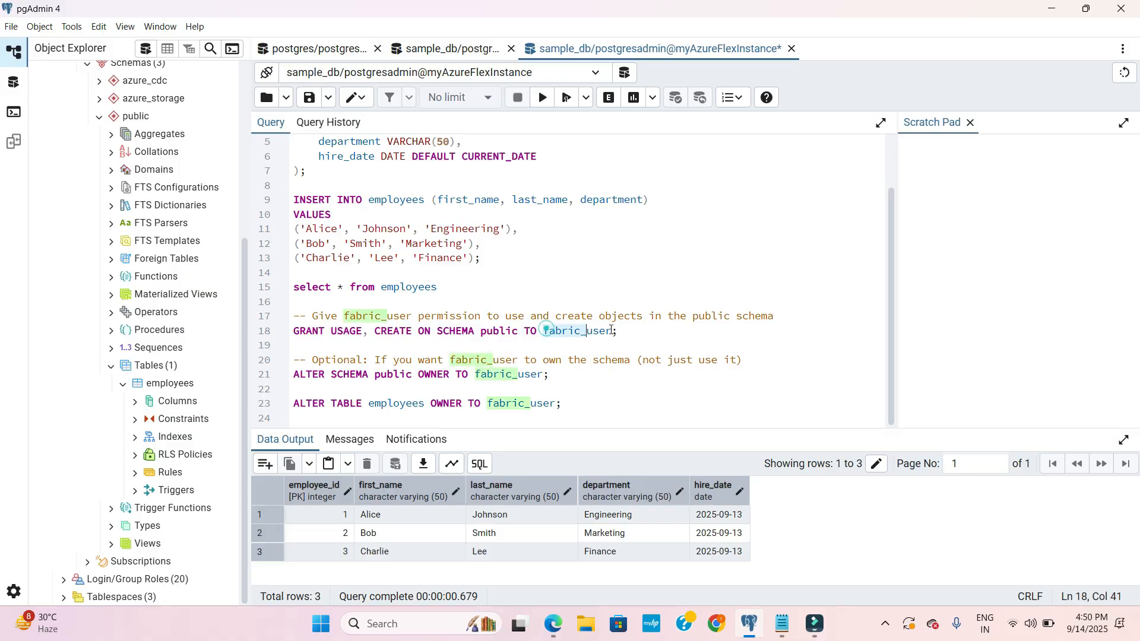
{"action": "left_click", "coordinate": [623, 370]}
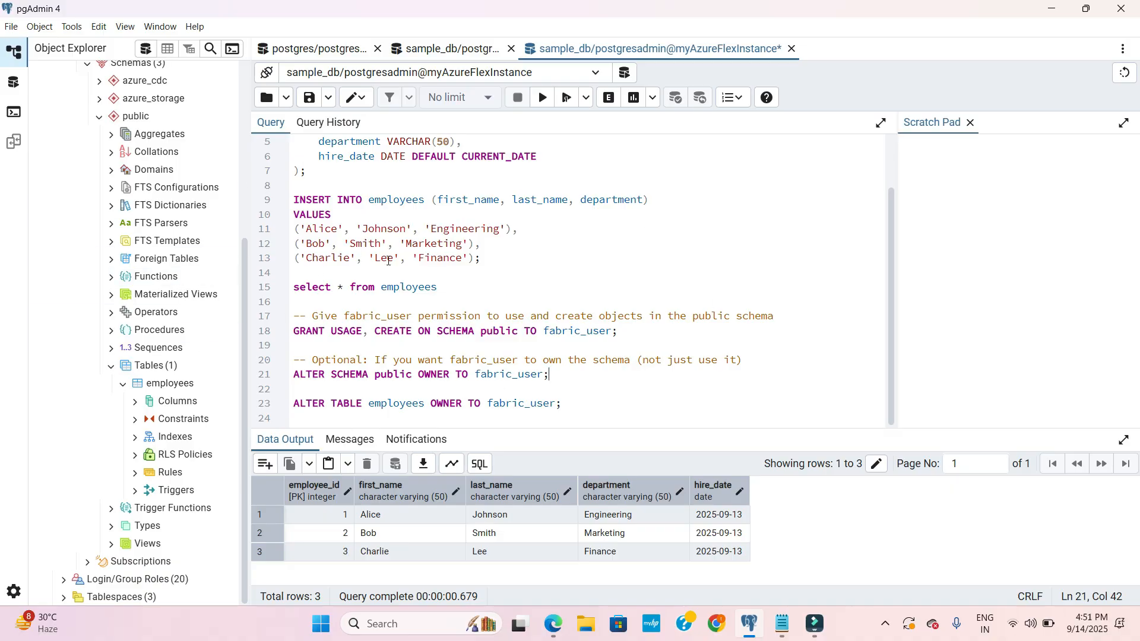
{"action": "scroll", "coordinate": [462, 305], "scroll_direction": "up", "scroll_amount": 1}
{"action": "scroll", "coordinate": [461, 305], "scroll_direction": "down", "scroll_amount": 1}
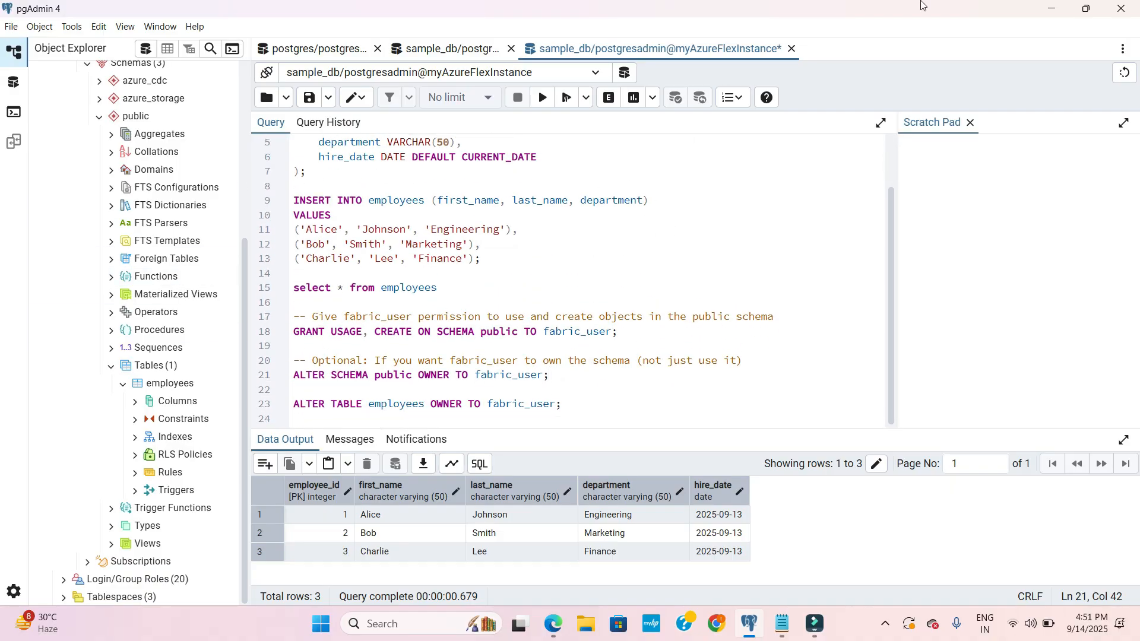
- Switch to the Azure portal and review the Essentials details of the fabricpostgres18 server
{"action": "left_click", "coordinate": [1057, 8]}
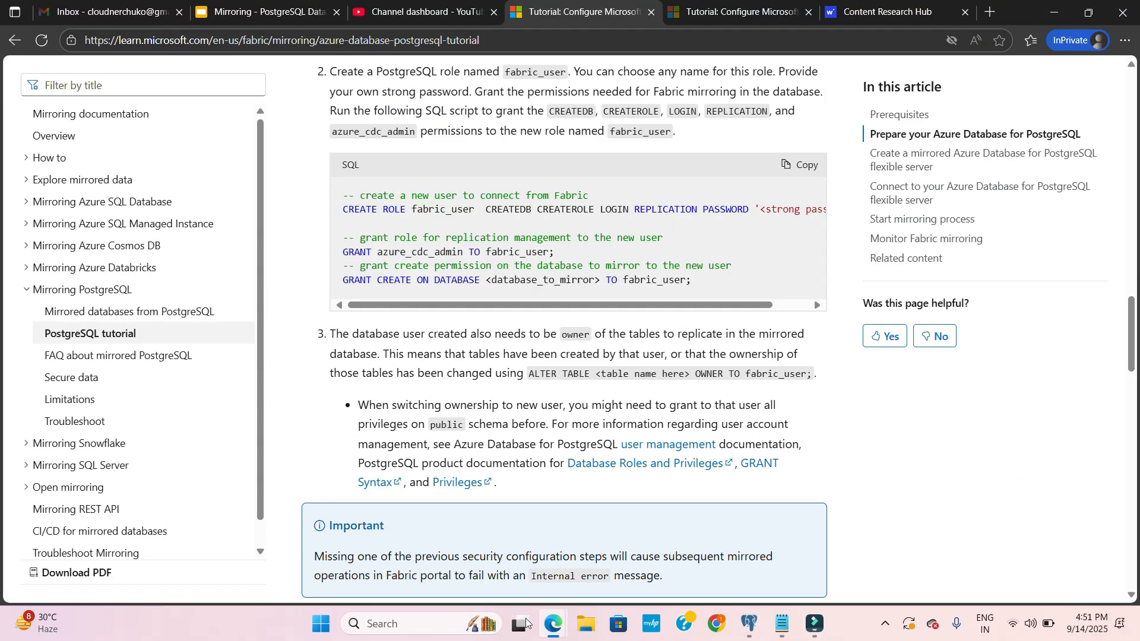
{"action": "mouse_move", "coordinate": [557, 633]}
{"action": "left_click", "coordinate": [460, 567]}
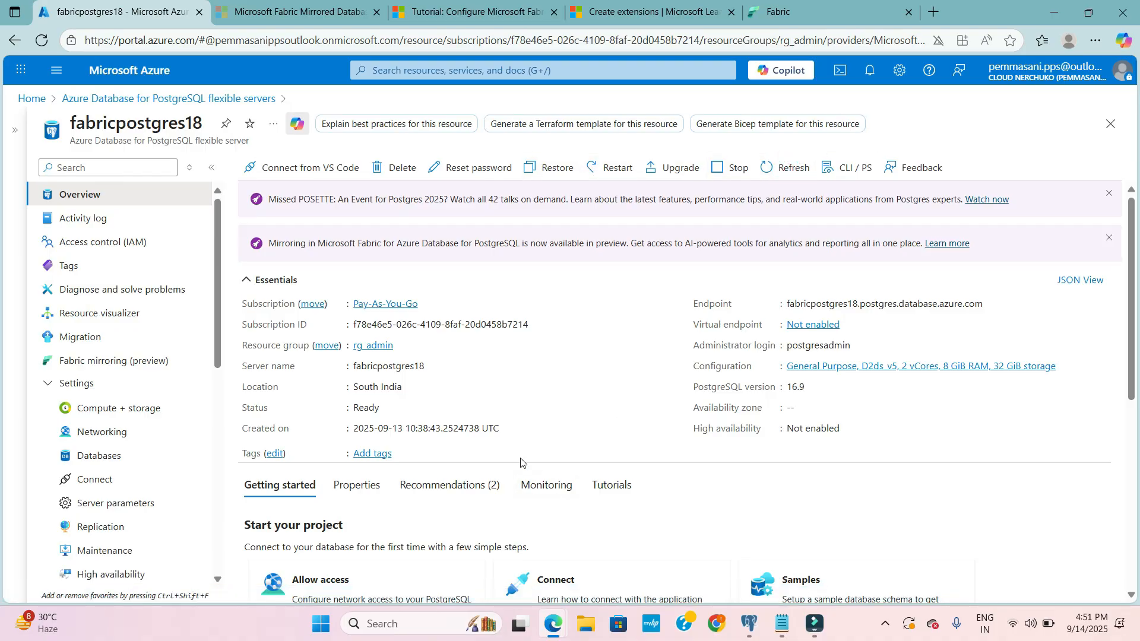
{"action": "left_click_drag", "start_coordinate": [520, 463], "coordinate": [491, 281]}
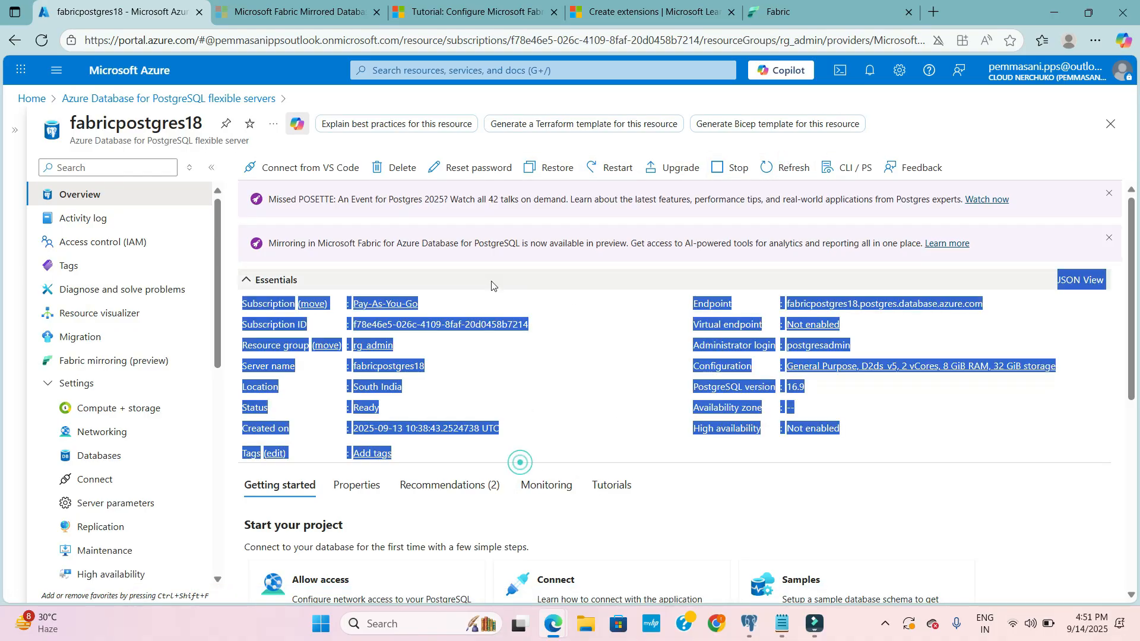
{"action": "left_click", "coordinate": [600, 334]}
{"action": "left_click", "coordinate": [649, 361]}
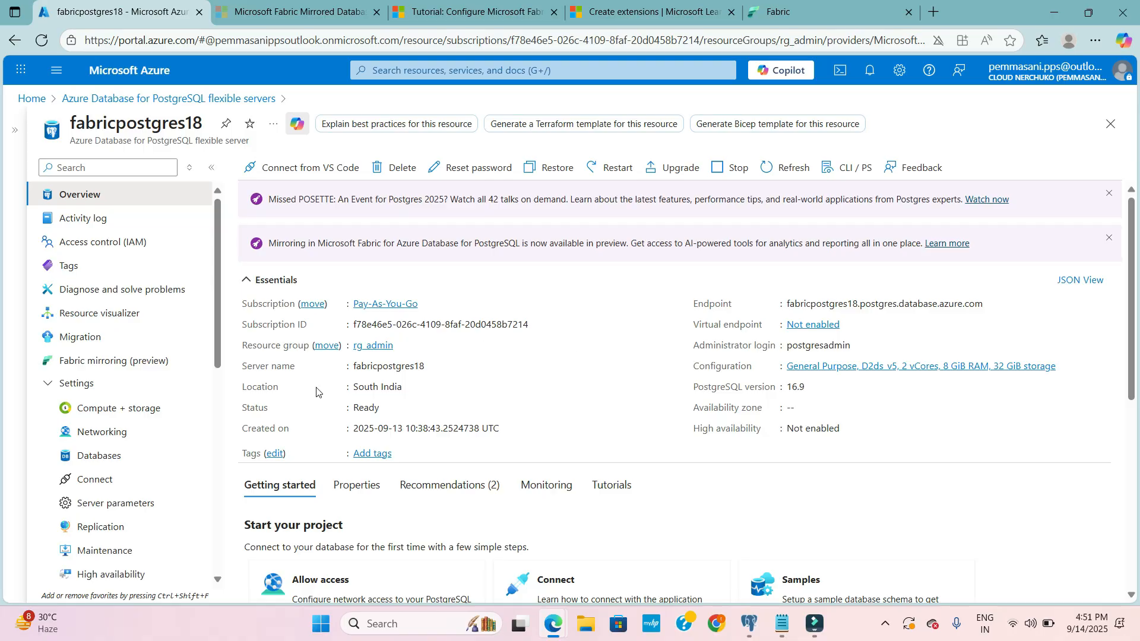
- Check the server's Fabric mirroring readiness and its list of databases allowed to be mirrored, leaving the selection as it is
{"action": "scroll", "coordinate": [95, 478], "scroll_direction": "down", "scroll_amount": 1}
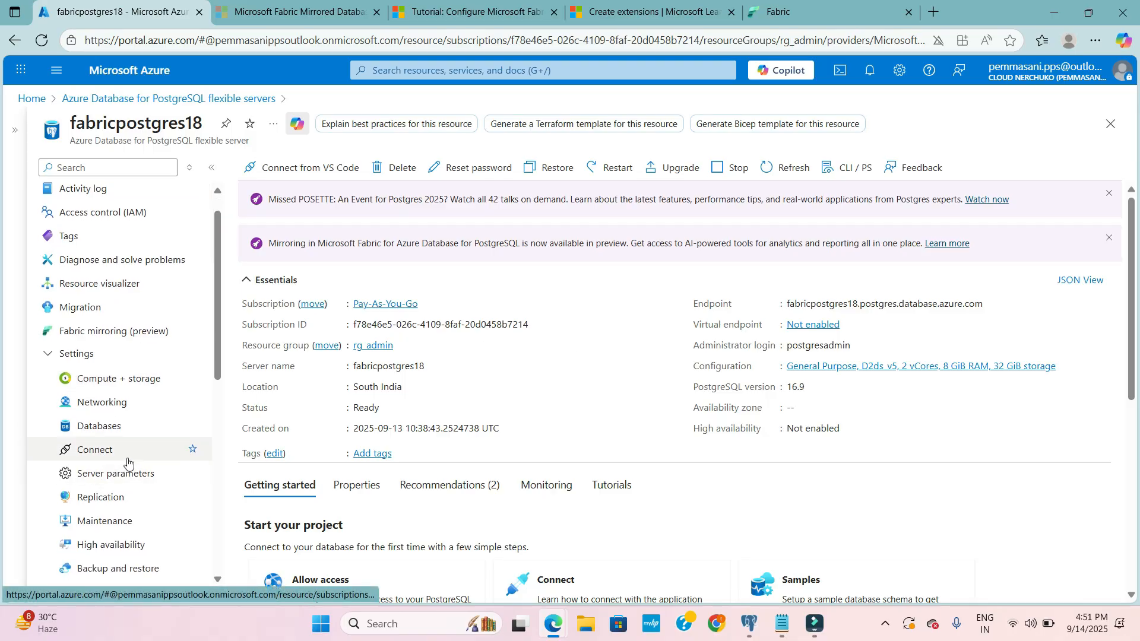
{"action": "left_click", "coordinate": [122, 336]}
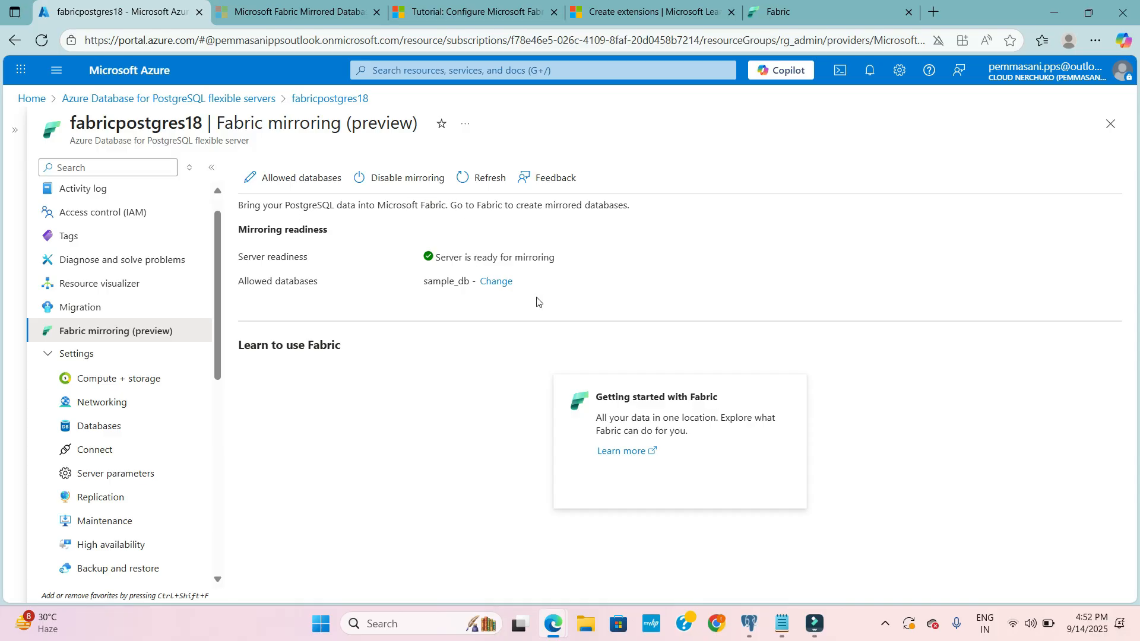
{"action": "left_click", "coordinate": [513, 283]}
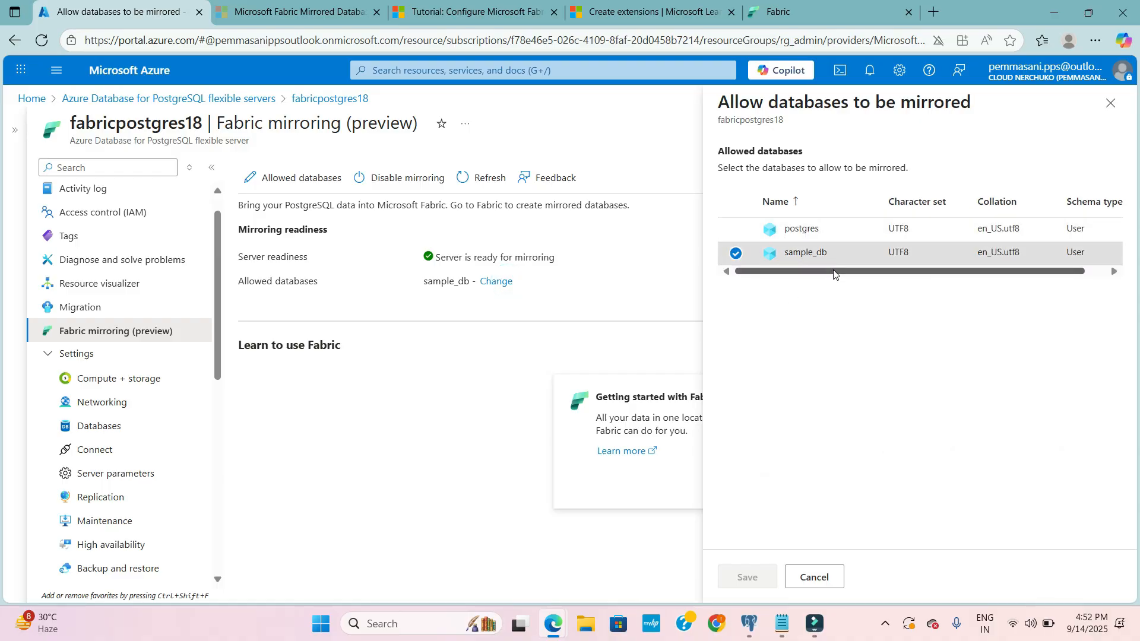
{"action": "left_click", "coordinate": [828, 579]}
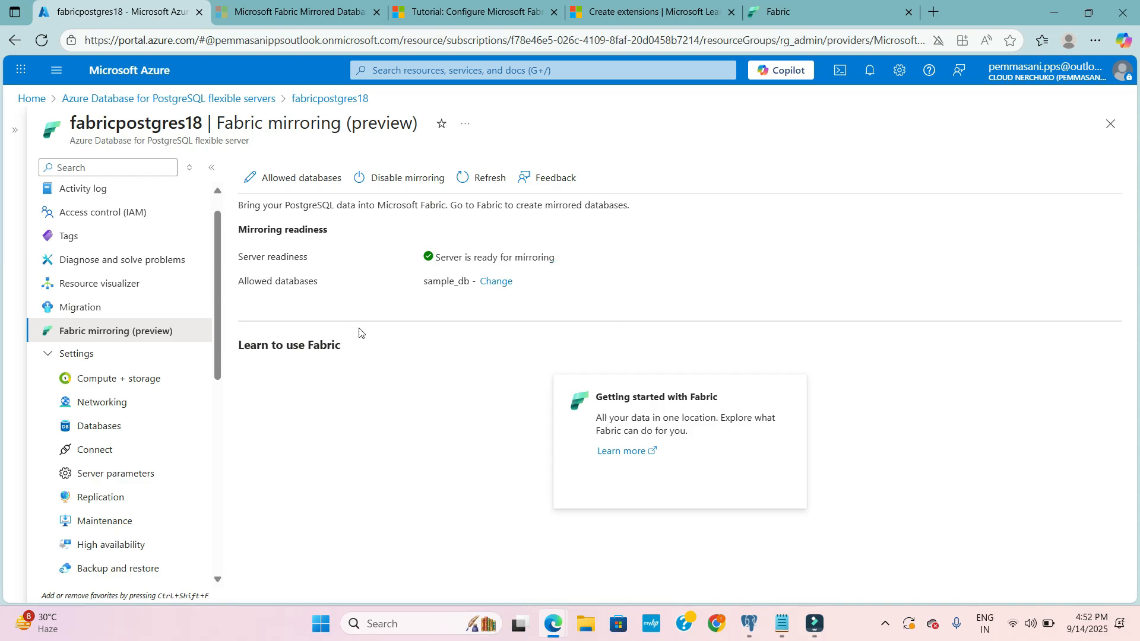
{"action": "scroll", "coordinate": [215, 314], "scroll_direction": "up", "scroll_amount": 1}
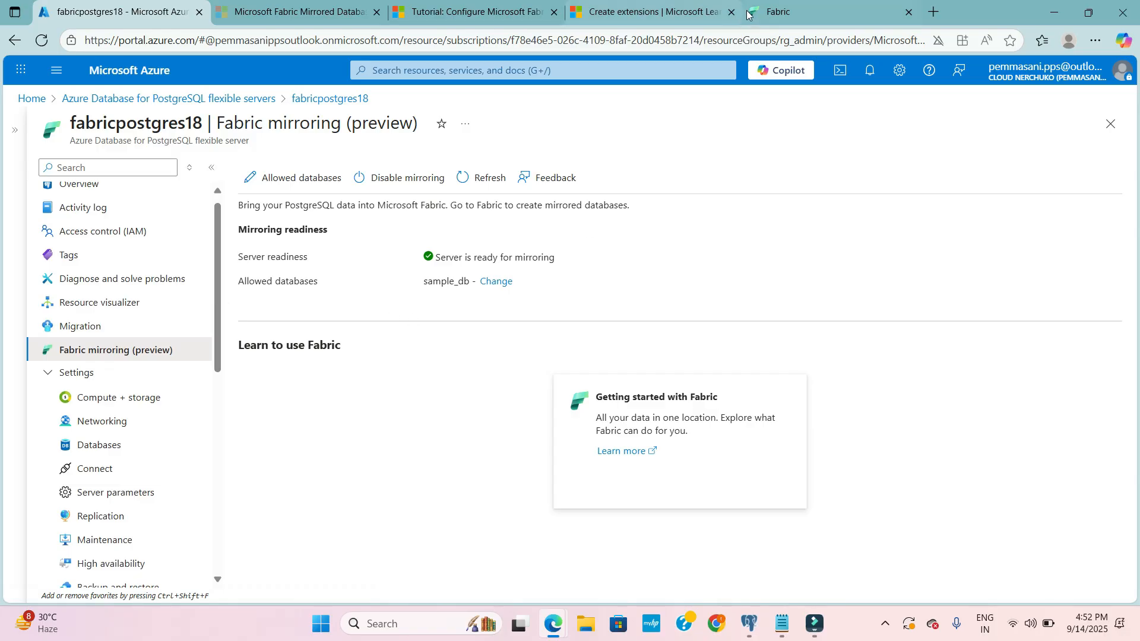
- In the Fabric workspace, start a new Mirrored Azure Database for PostgreSQL item with Azure Database for PostgreSQL as the new source
{"action": "left_click", "coordinate": [776, 13]}
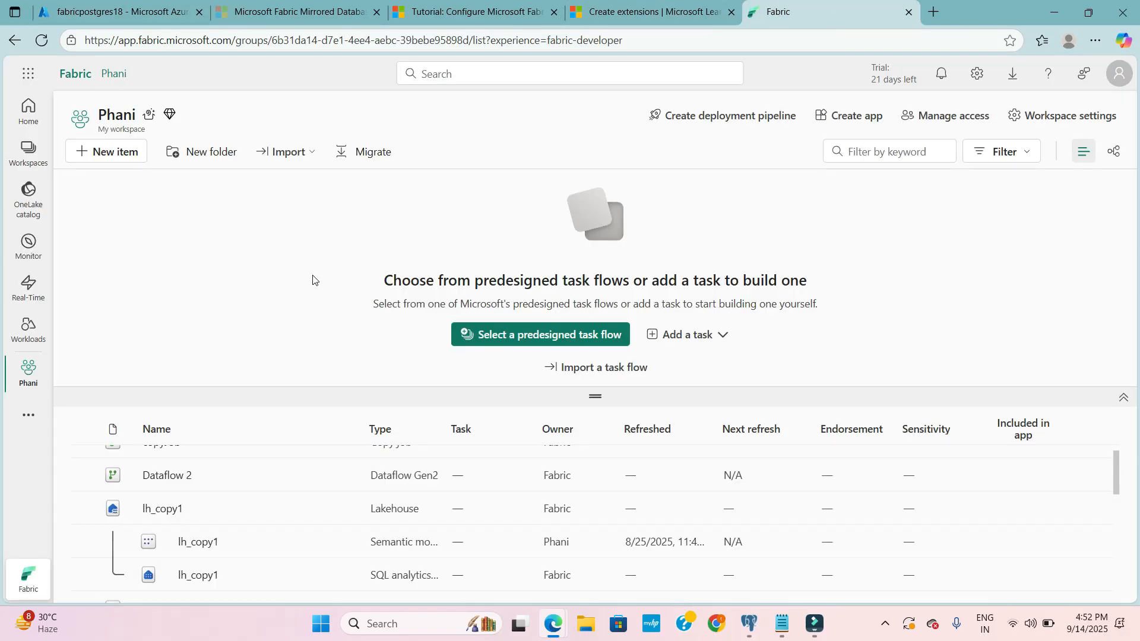
{"action": "left_click", "coordinate": [125, 152]}
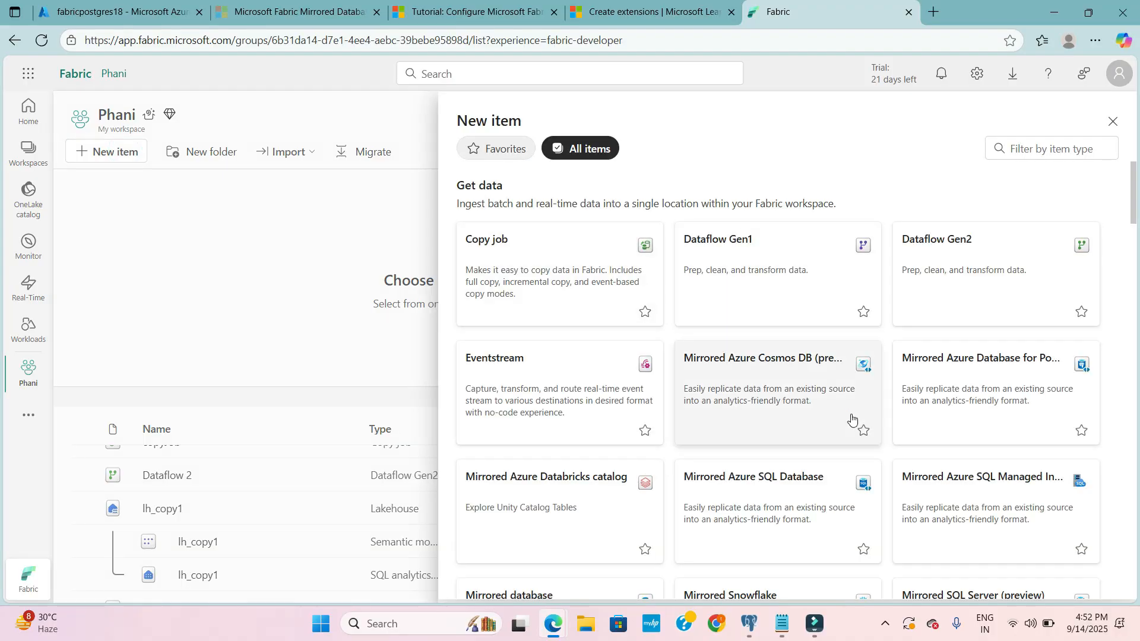
{"action": "scroll", "coordinate": [851, 419], "scroll_direction": "down", "scroll_amount": 2}
{"action": "left_click", "coordinate": [1003, 264]}
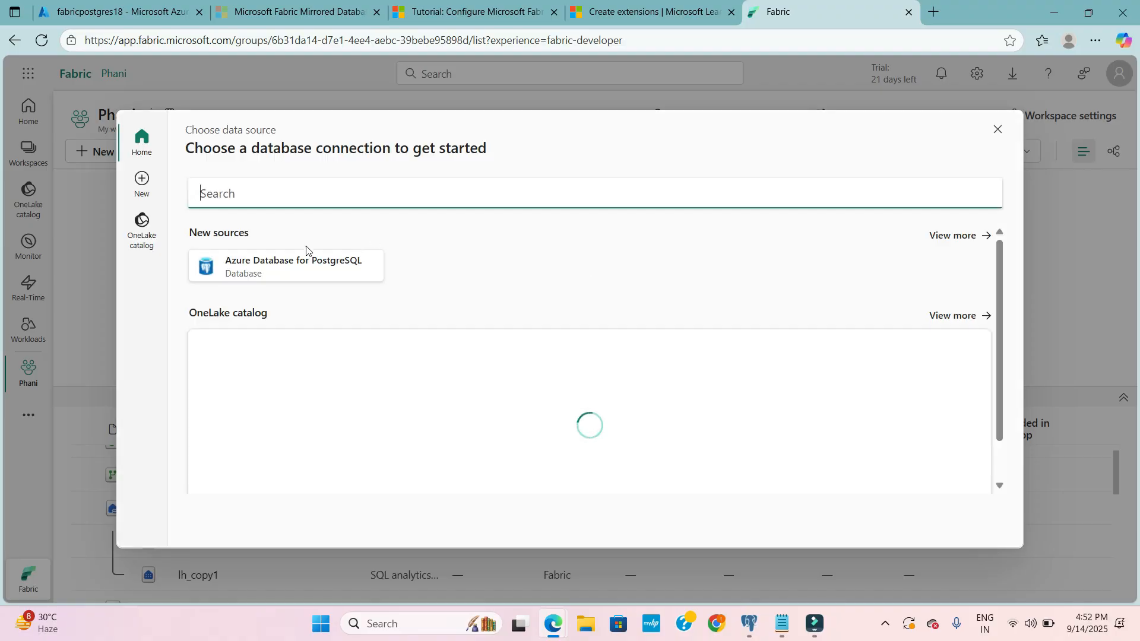
{"action": "left_click", "coordinate": [295, 261]}
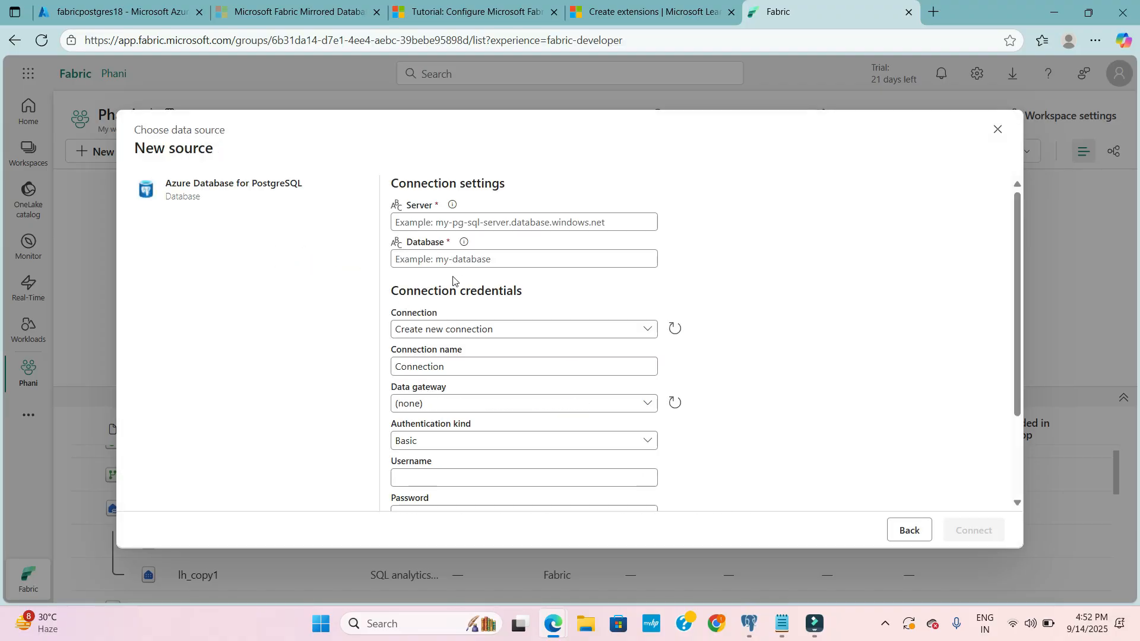
- Copy the fabricpostgres18 endpoint from the Azure server overview into the new source's Server setting in Fabric
{"action": "key", "text": "ctrl+1"}
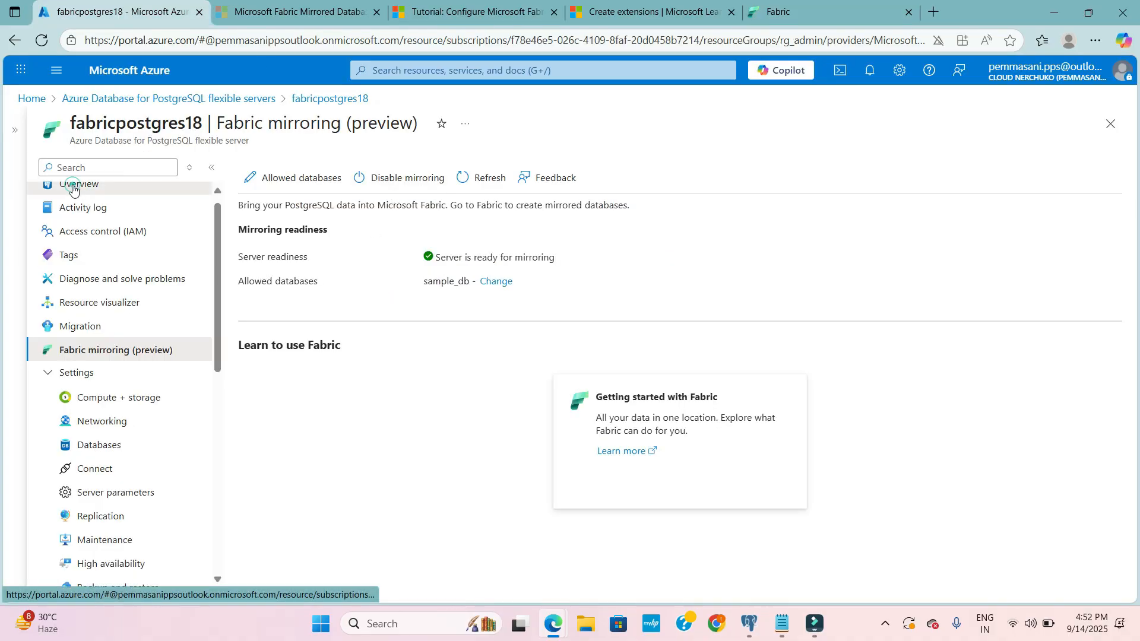
{"action": "left_click", "coordinate": [73, 189]}
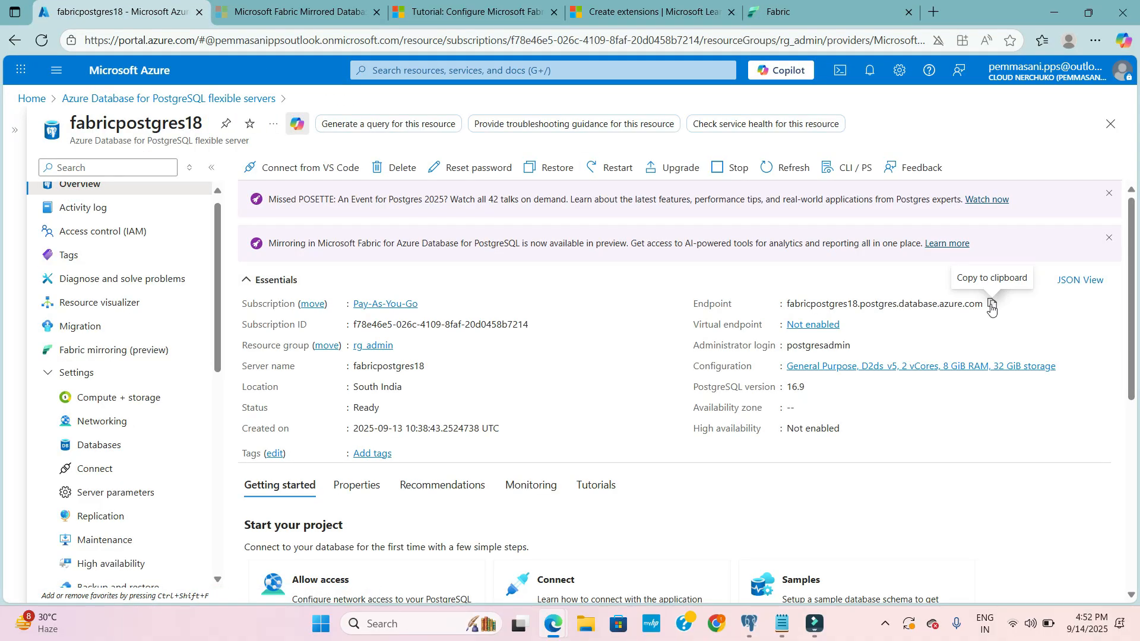
{"action": "left_click", "coordinate": [991, 306]}
{"action": "left_click", "coordinate": [827, 6]}
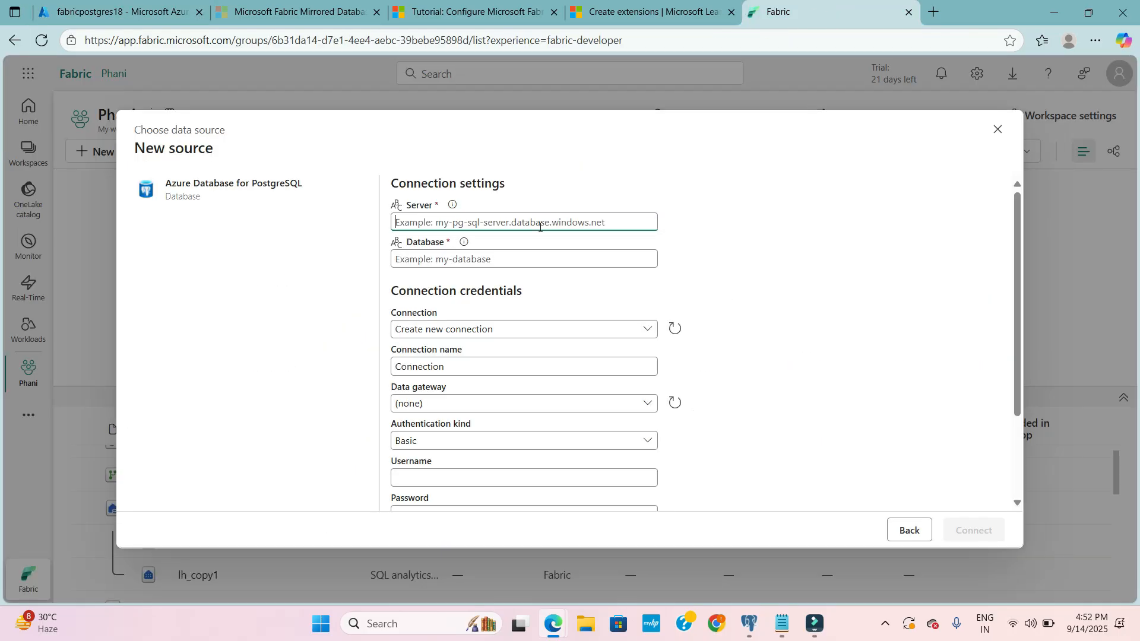
{"action": "key", "text": "ctrl+v"}
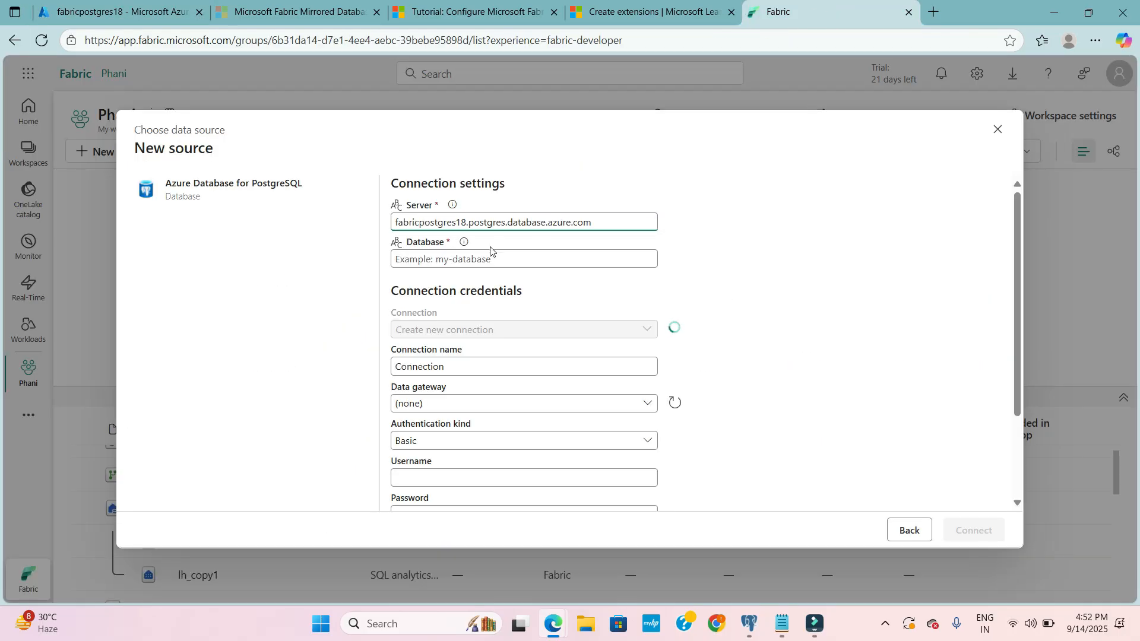
- Set the connection's database to sample_db
{"action": "left_click", "coordinate": [472, 258]}
{"action": "type", "text": "sam"}
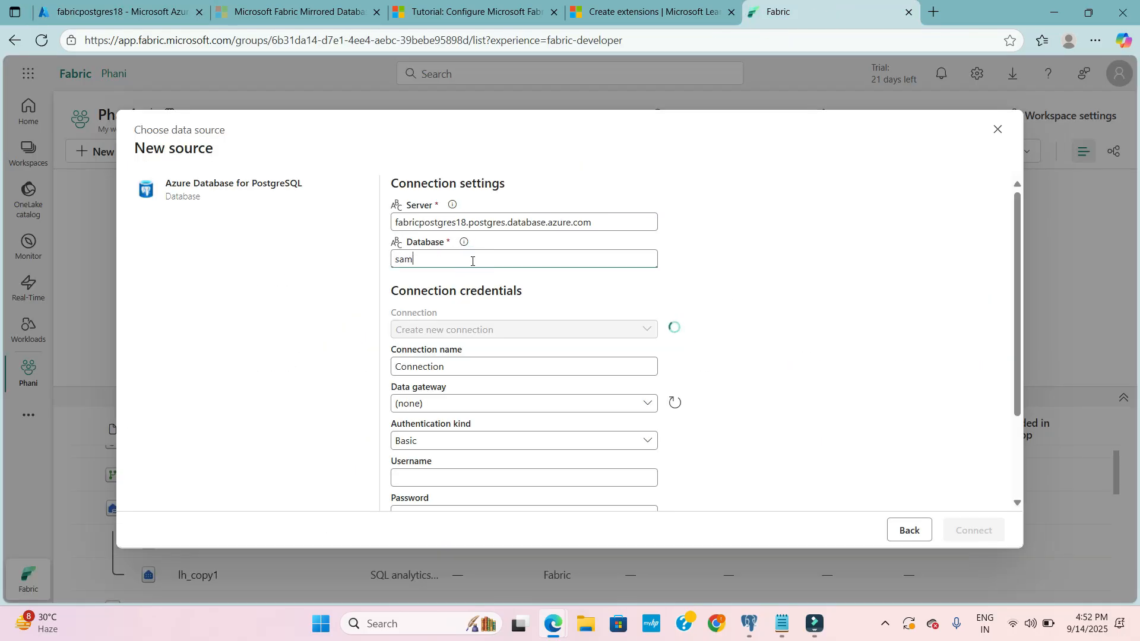
{"action": "type", "text": "ple_db"}
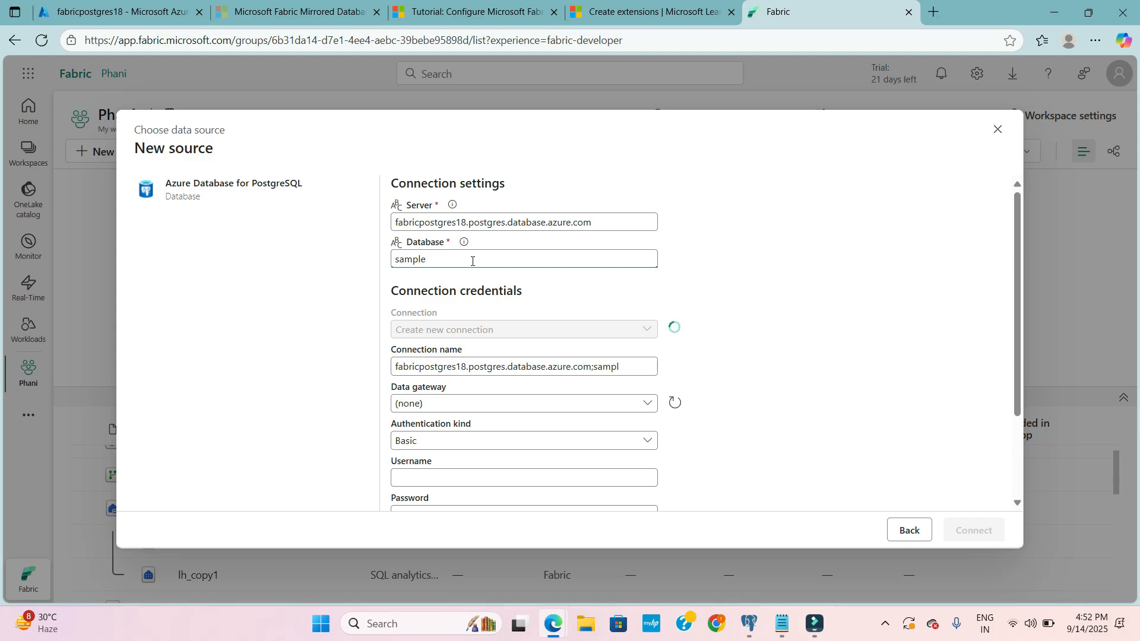
{"action": "left_click", "coordinate": [371, 324]}
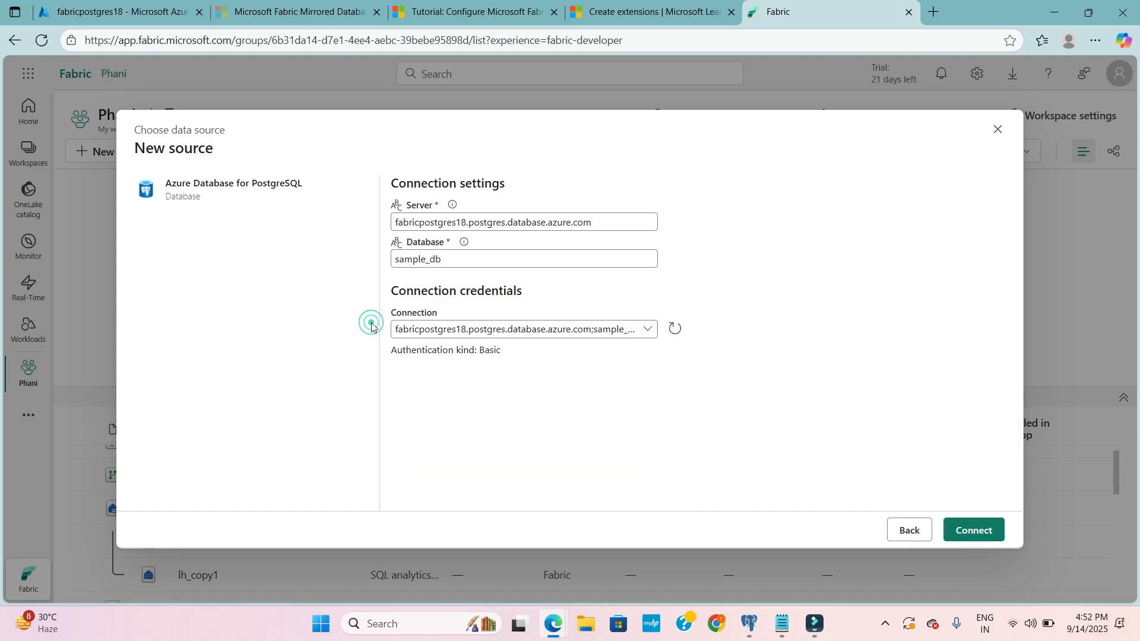
- Choose to create a new connection and view its credential, privacy and encryption settings
{"action": "left_click", "coordinate": [649, 330]}
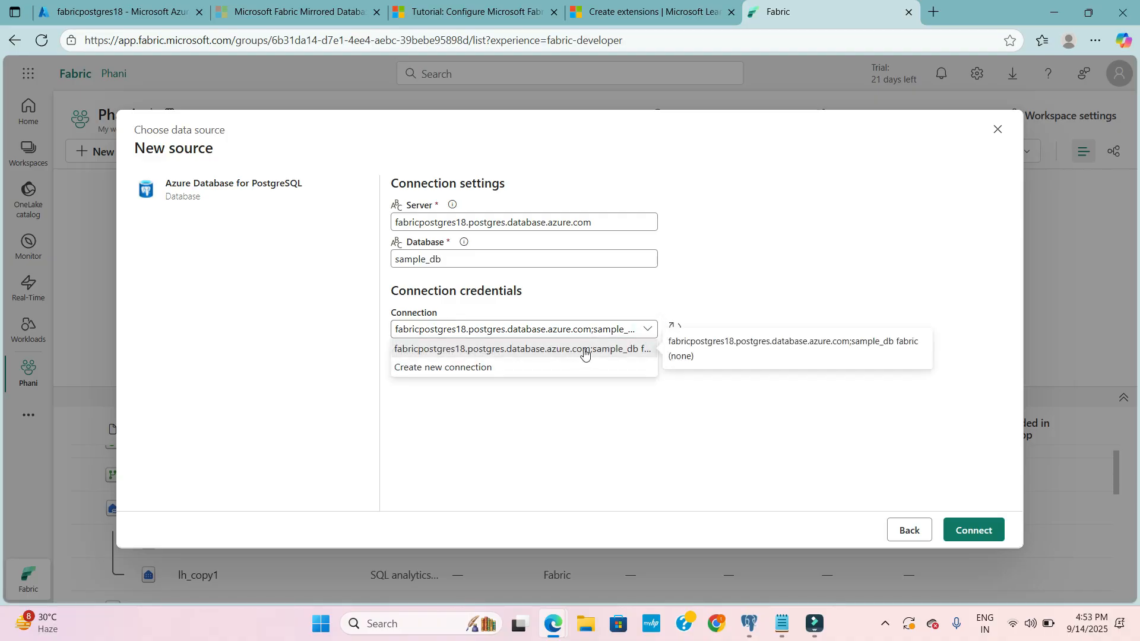
{"action": "left_click", "coordinate": [472, 368]}
{"action": "scroll", "coordinate": [483, 405], "scroll_direction": "down", "scroll_amount": 1}
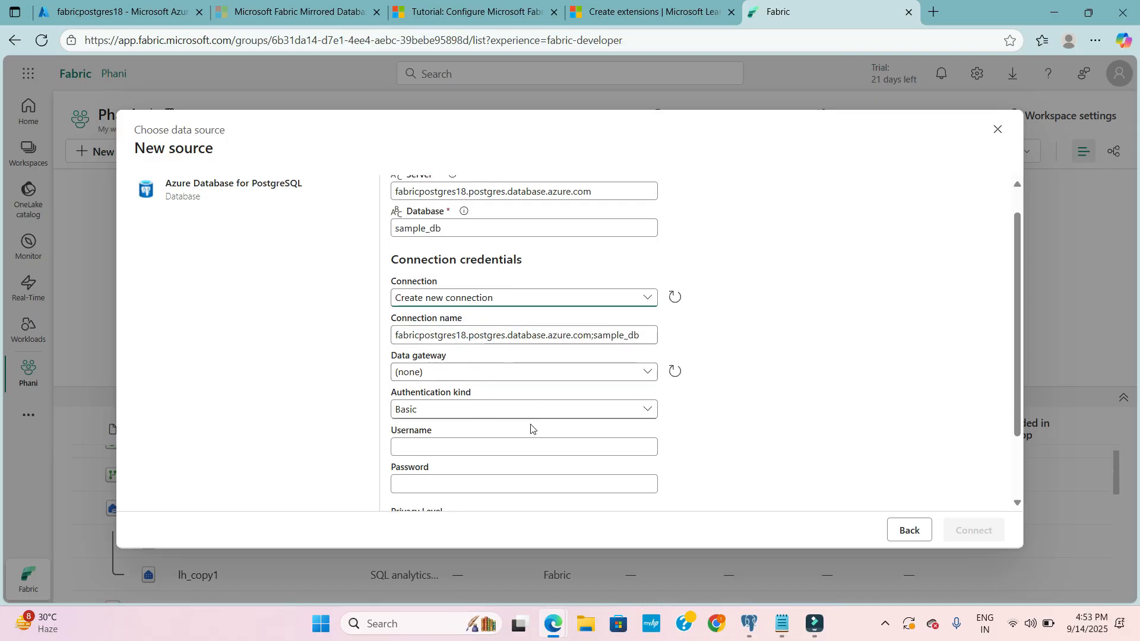
{"action": "scroll", "coordinate": [532, 427], "scroll_direction": "down", "scroll_amount": 2}
{"action": "left_click", "coordinate": [438, 356]}
{"action": "left_click", "coordinate": [457, 398]}
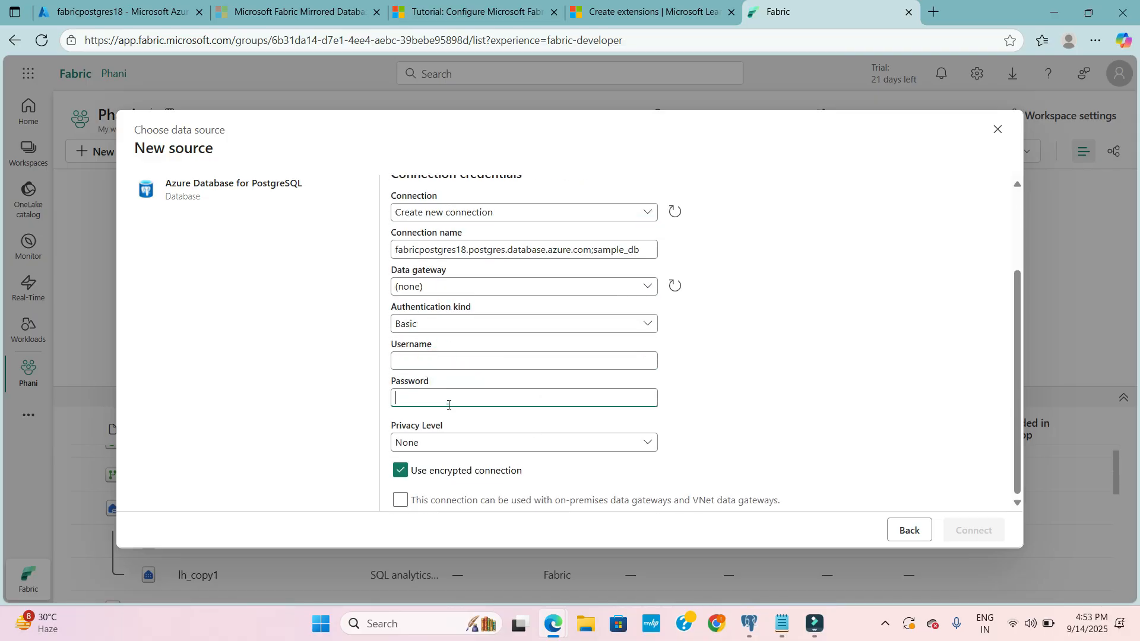
- Switch to pgAdmin 4 to highlight the fabric_user name in the grant statement, and return to the Fabric connection form
{"action": "left_click", "coordinate": [749, 624]}
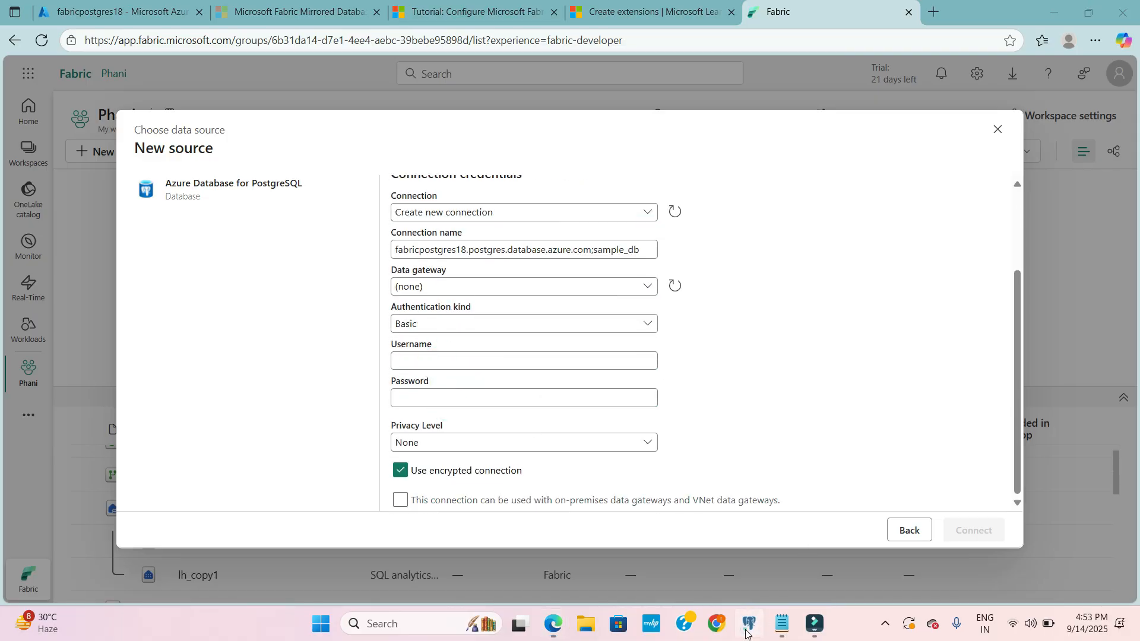
{"action": "left_click_drag", "start_coordinate": [545, 331], "coordinate": [609, 334]}
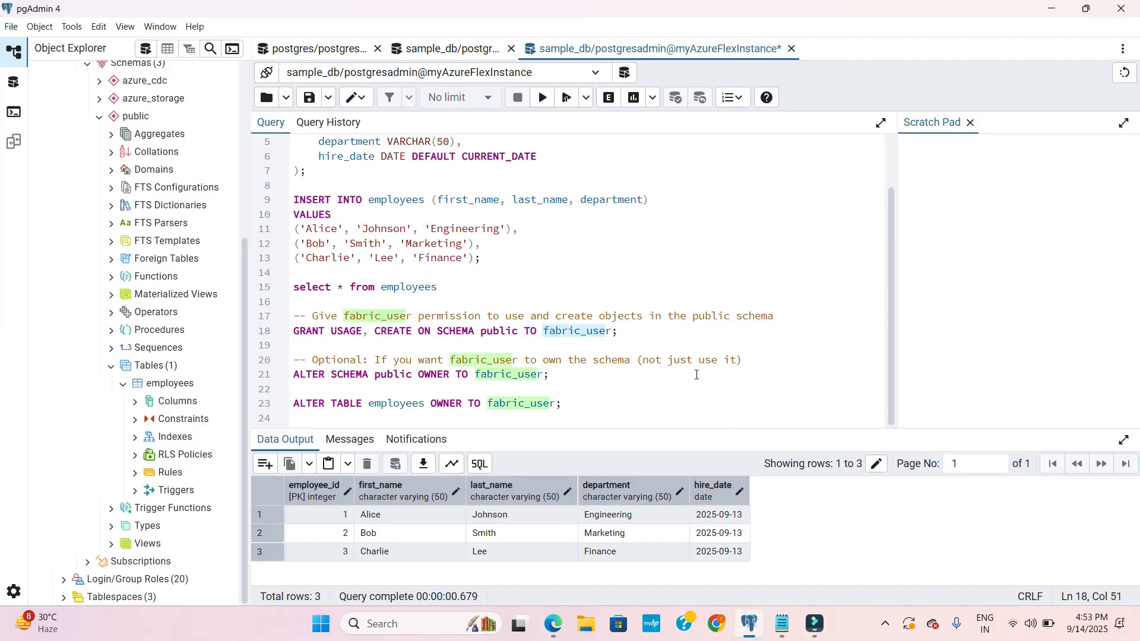
{"action": "left_click", "coordinate": [749, 623]}
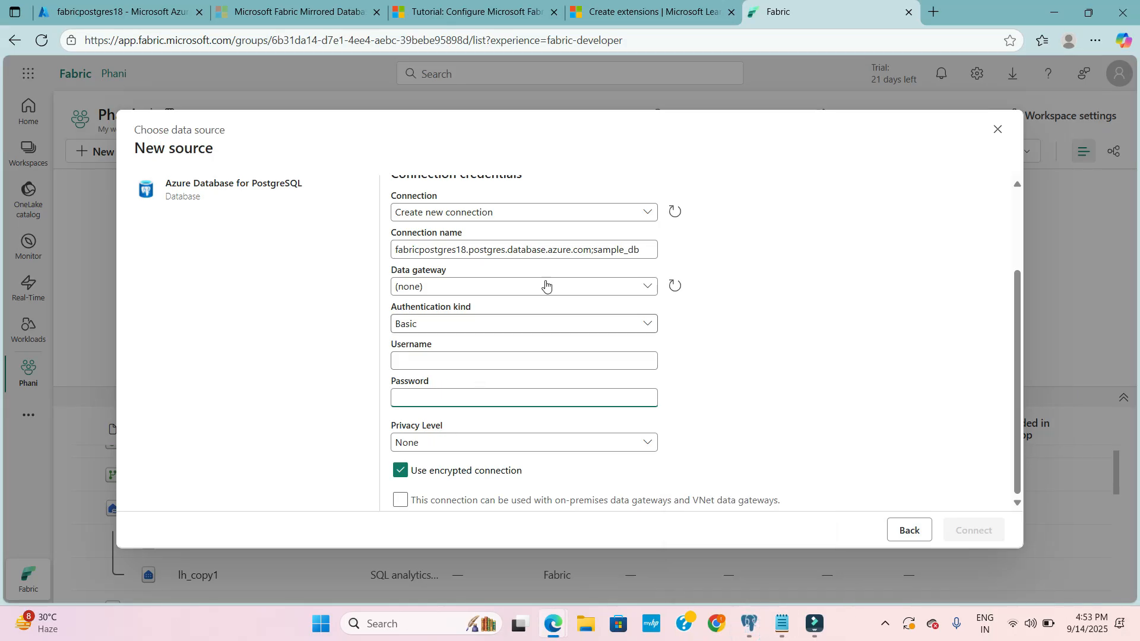
- Select the existing fabricpostgres18 connection for sample_db and connect to the source
{"action": "scroll", "coordinate": [644, 298], "scroll_direction": "up", "scroll_amount": 3}
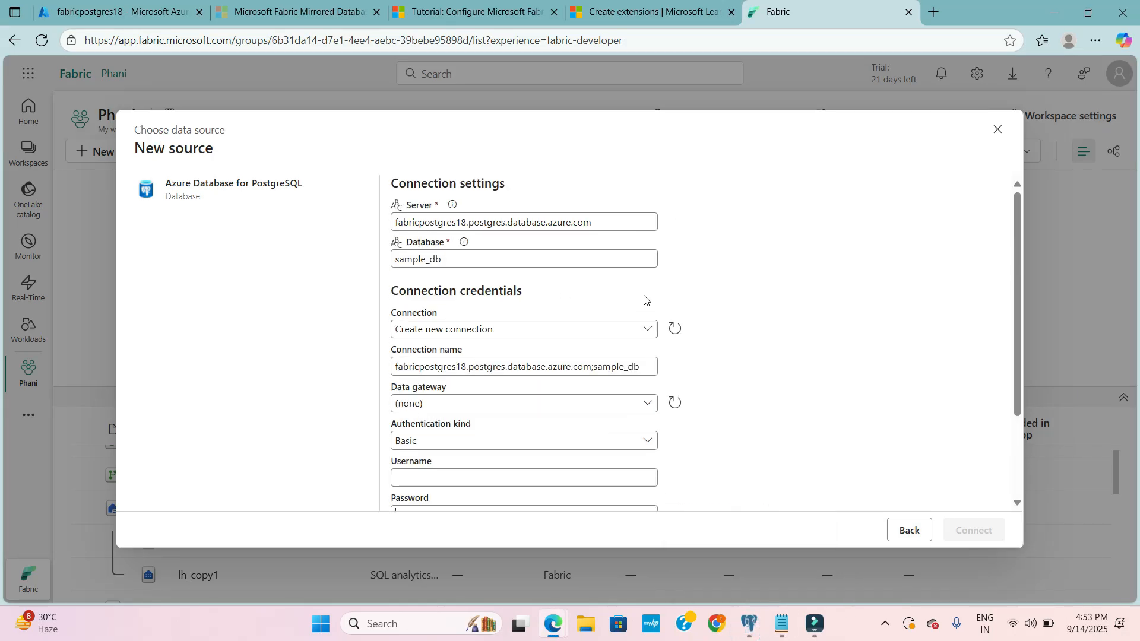
{"action": "left_click", "coordinate": [647, 328]}
{"action": "left_click", "coordinate": [539, 349]}
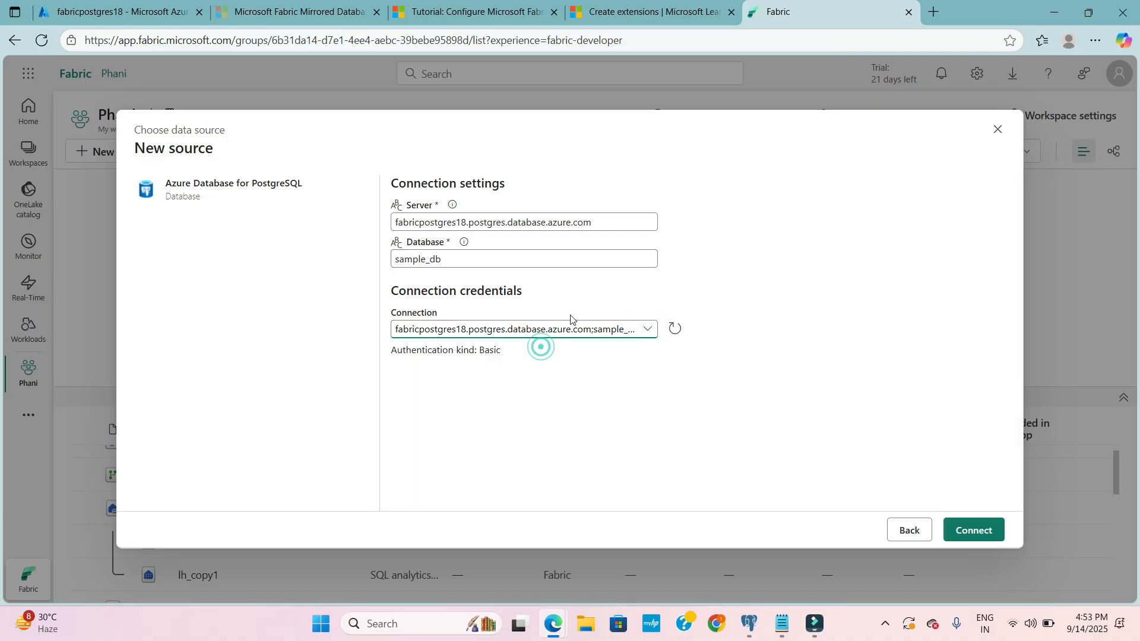
{"action": "left_click", "coordinate": [973, 529]}
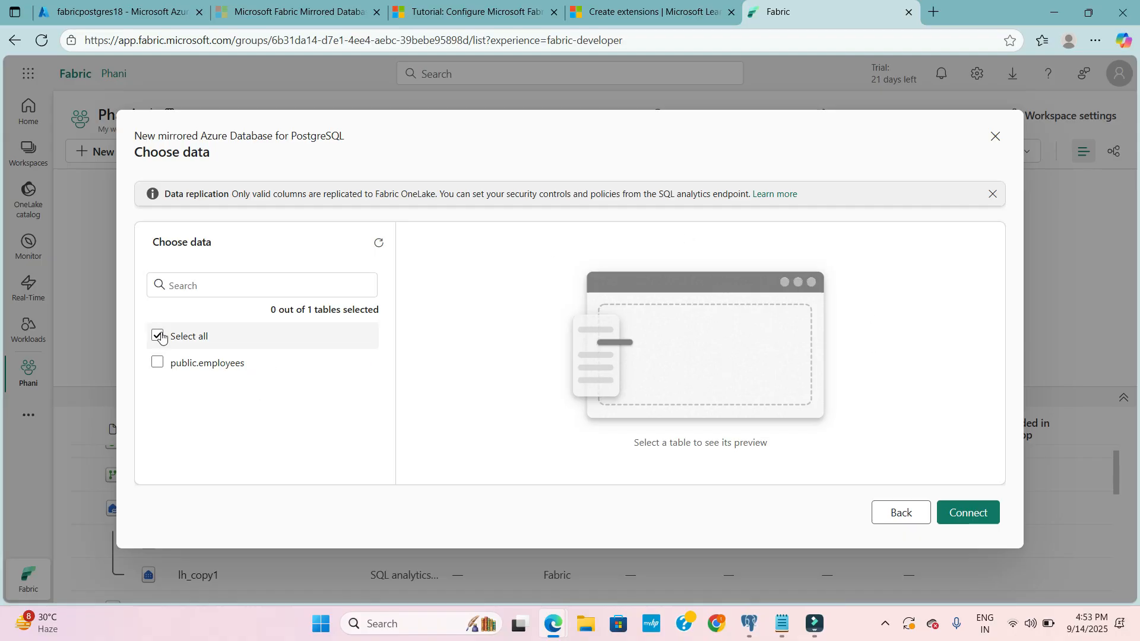
- Select the public.employees table for mirroring and create the mirrored database with the name fabric_pgsqldb
{"action": "left_click", "coordinate": [158, 362]}
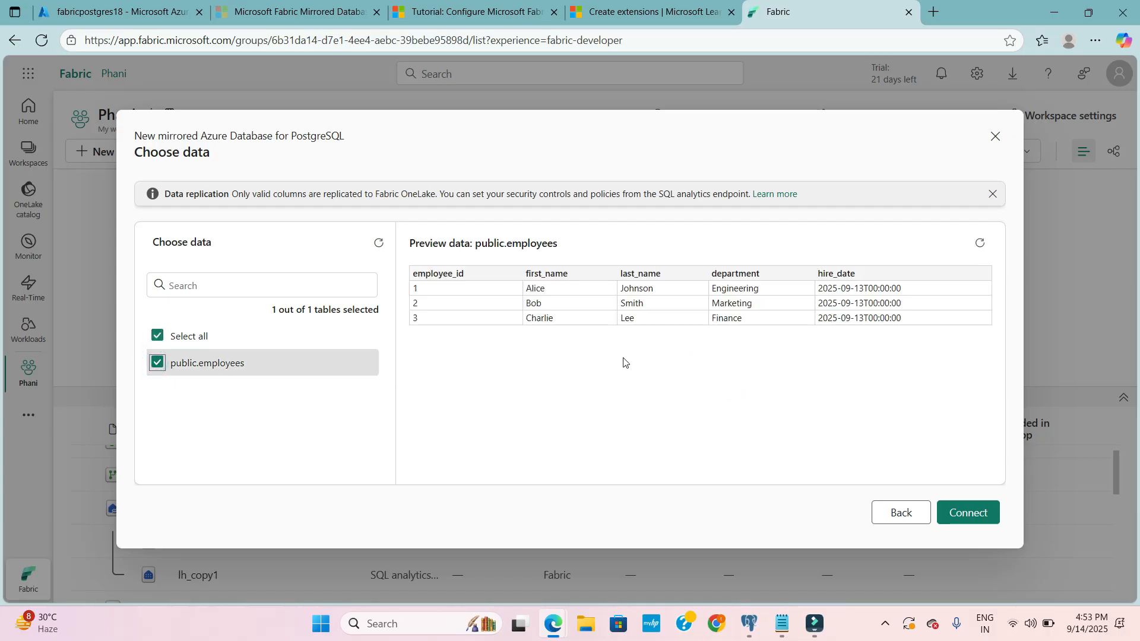
{"action": "left_click", "coordinate": [967, 512]}
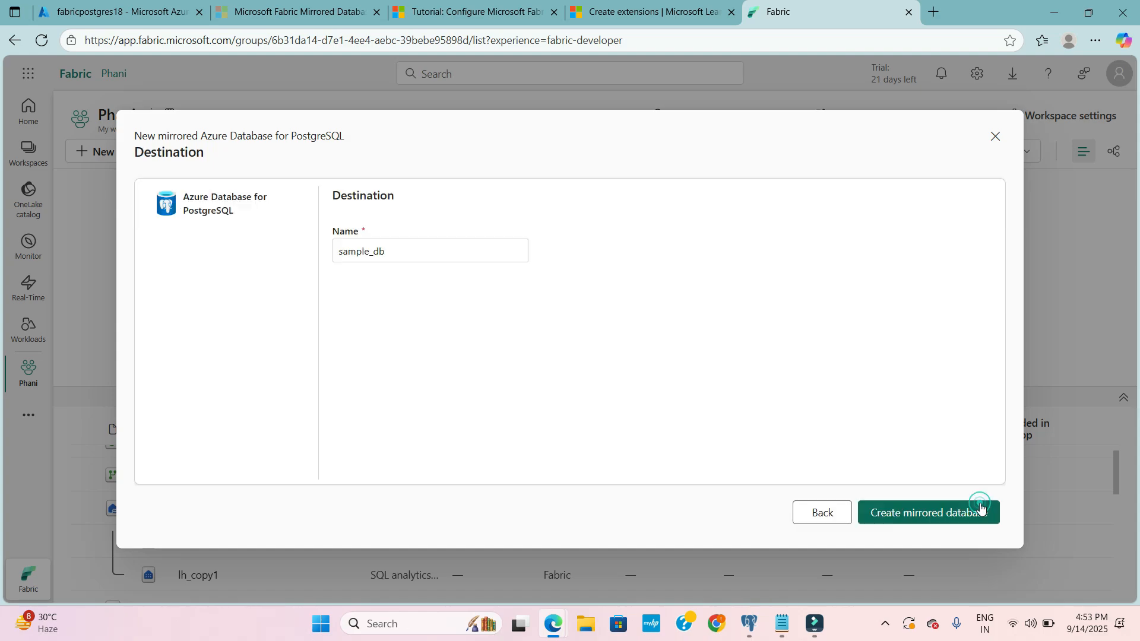
{"action": "double_click", "coordinate": [418, 247]}
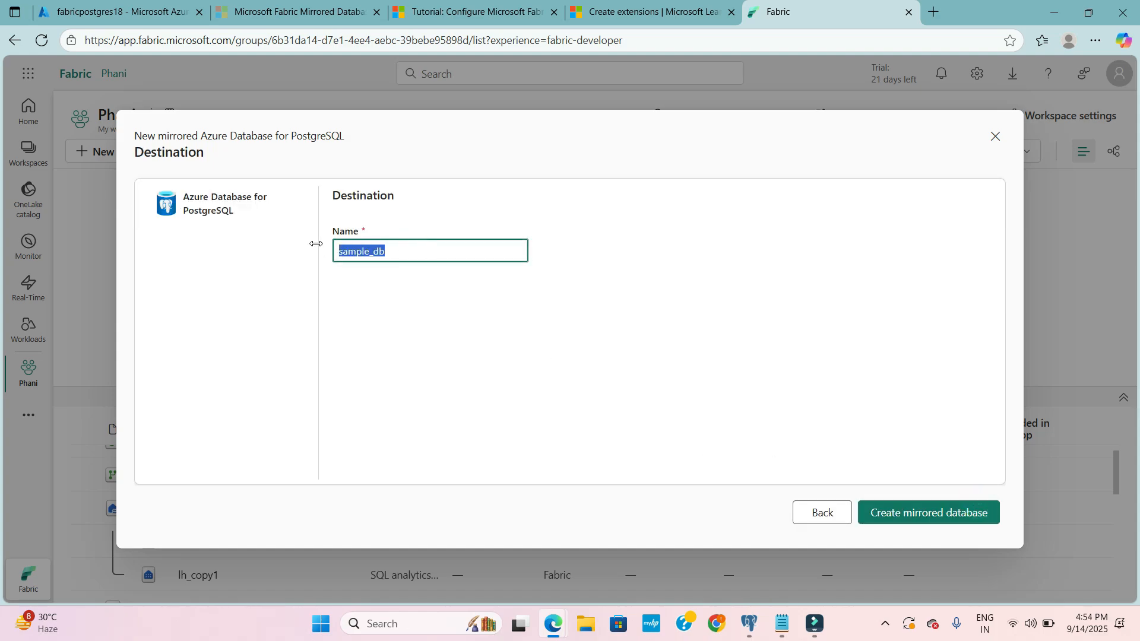
{"action": "type", "text": "fabric_pgsqldb"}
{"action": "left_click", "coordinate": [378, 304]}
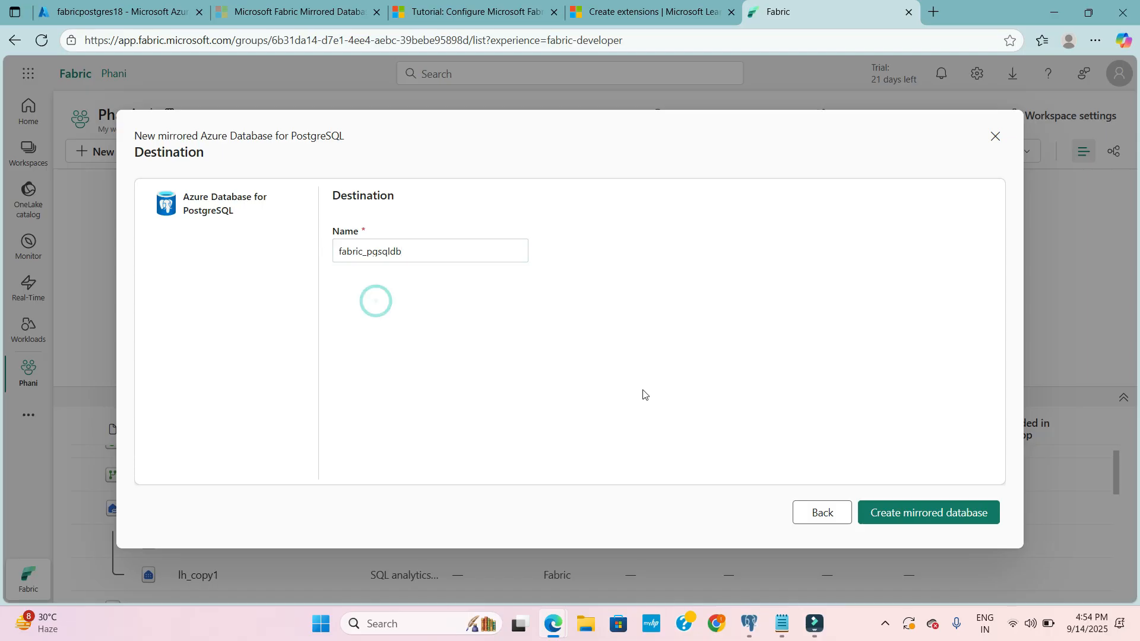
{"action": "left_click", "coordinate": [924, 514]}
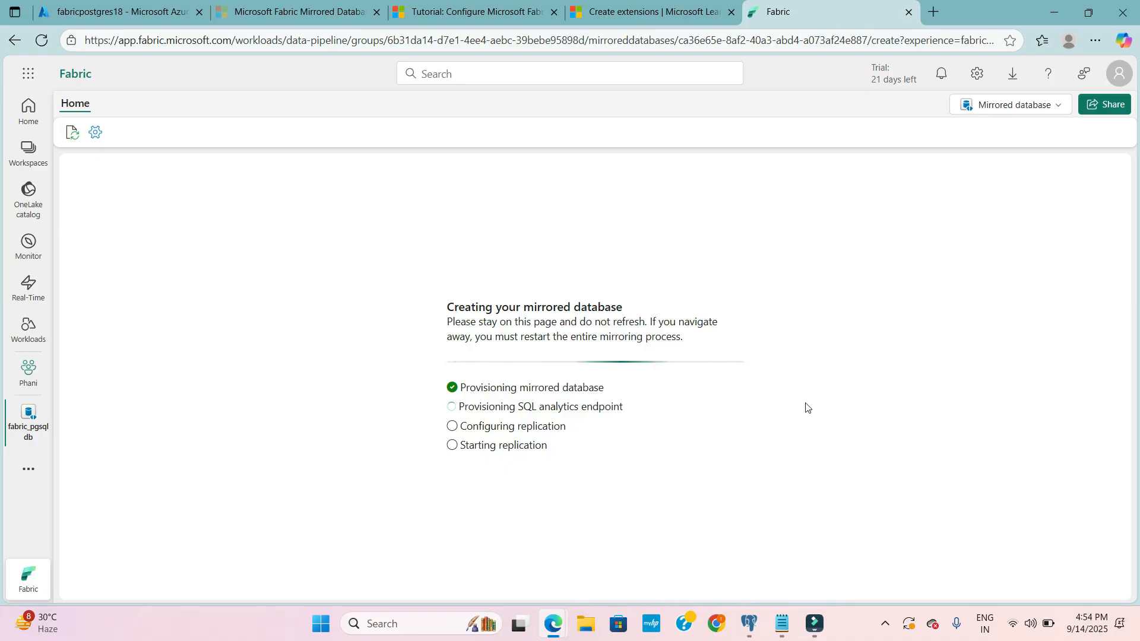
- View the available views of the mirrored database and refresh its replication monitoring status
{"action": "left_click", "coordinate": [1012, 102]}
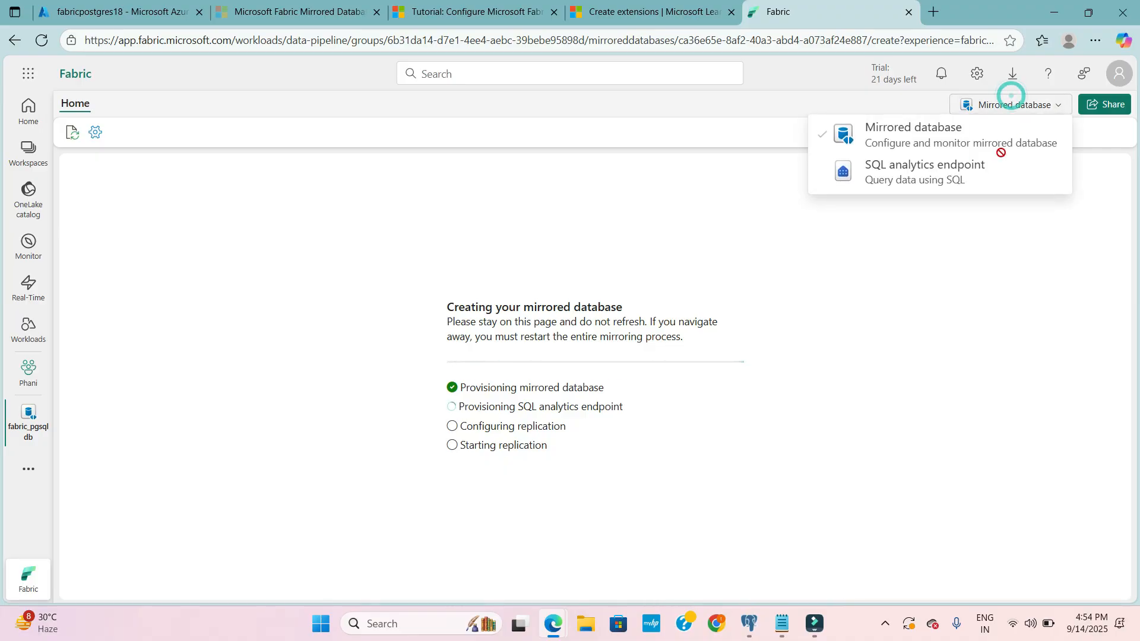
{"action": "left_click", "coordinate": [1040, 106]}
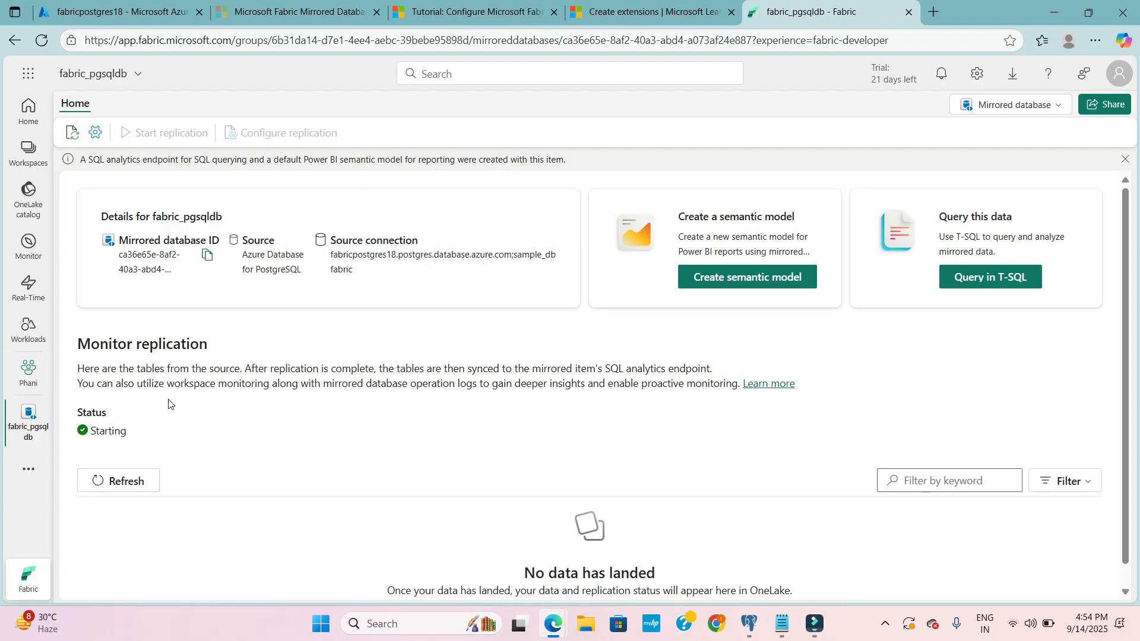
{"action": "left_click", "coordinate": [116, 480]}
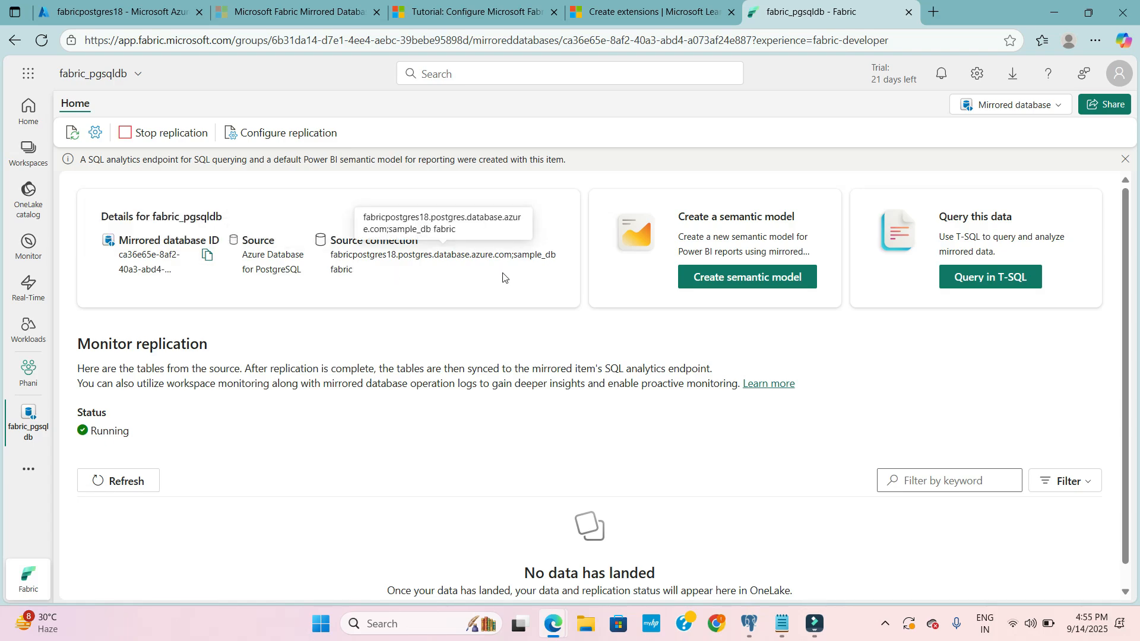
- Open the mirrored data for T-SQL querying, then expand and refresh the Schemas folder of fabric_pgsqldb
{"action": "left_click", "coordinate": [1007, 284]}
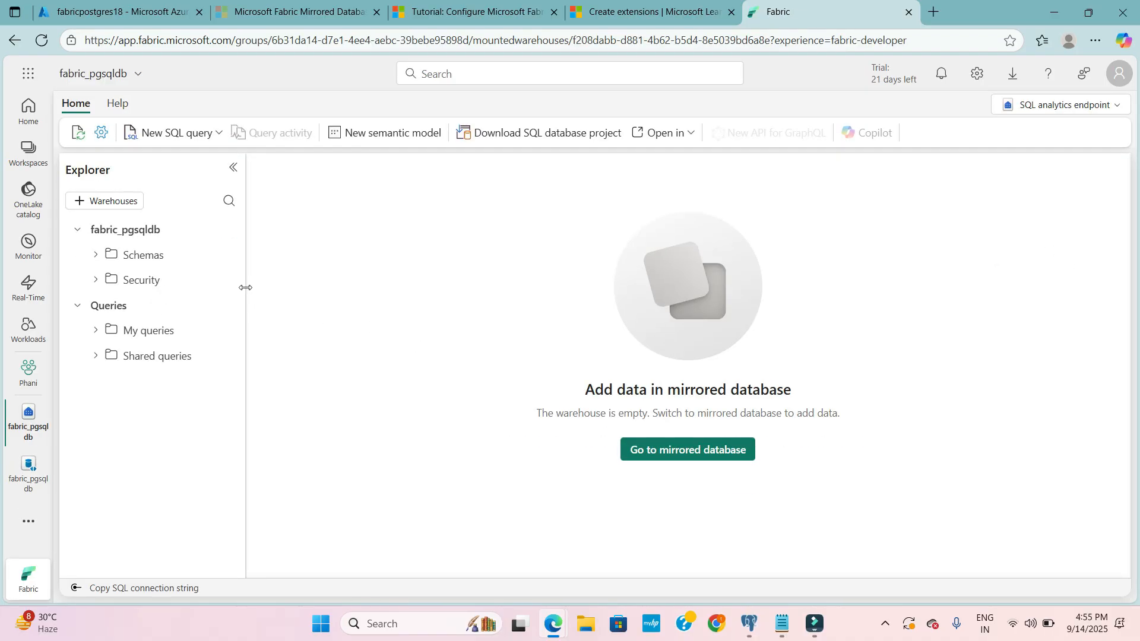
{"action": "left_click_drag", "start_coordinate": [251, 291], "coordinate": [289, 289]}
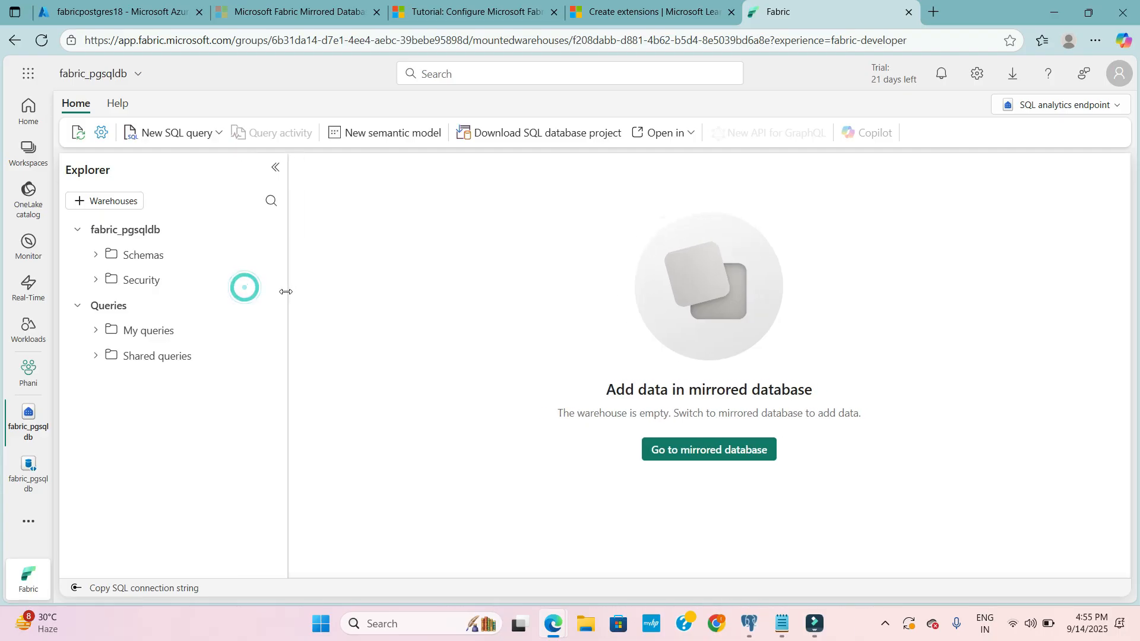
{"action": "left_click", "coordinate": [97, 255]}
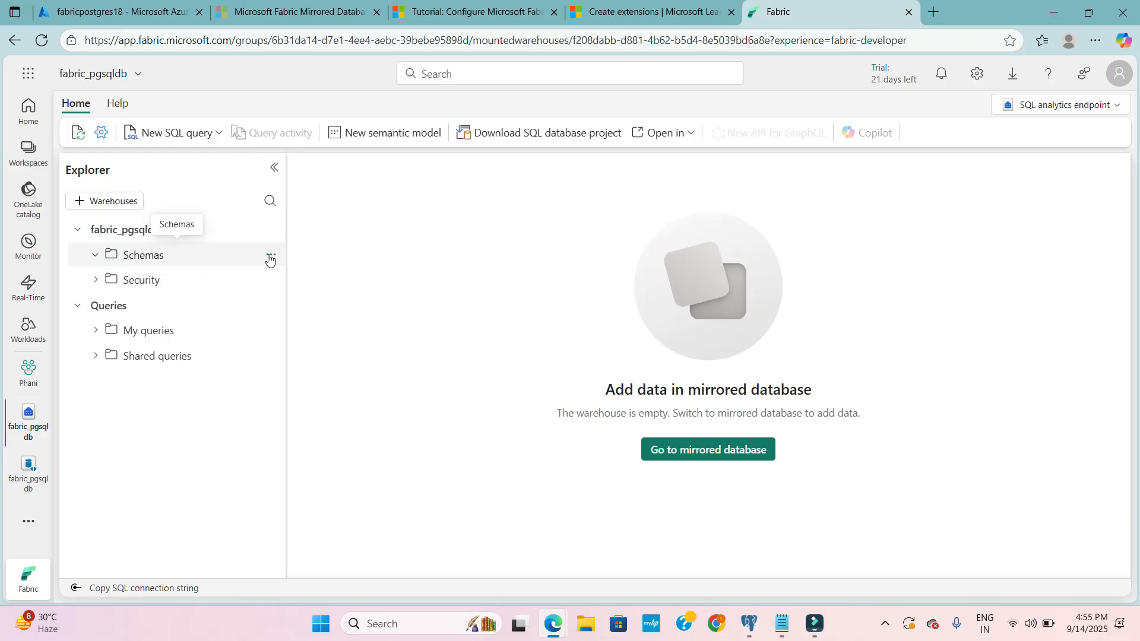
{"action": "left_click", "coordinate": [270, 255]}
{"action": "left_click", "coordinate": [305, 277]}
{"action": "left_click", "coordinate": [269, 254]}
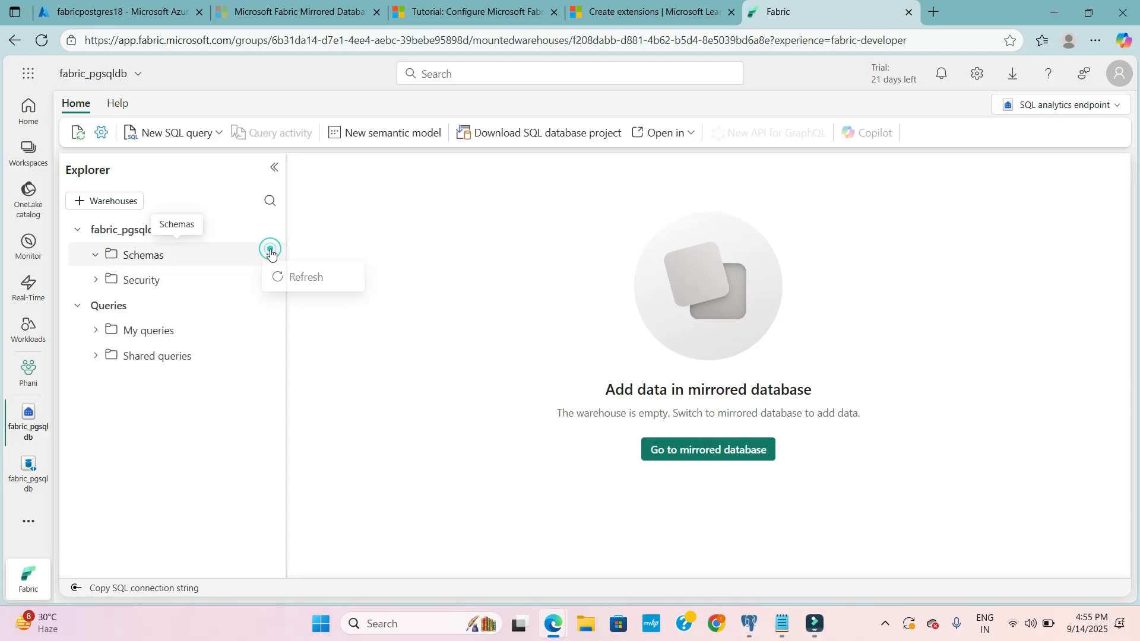
{"action": "left_click", "coordinate": [312, 279]}
{"action": "left_click", "coordinate": [268, 254]}
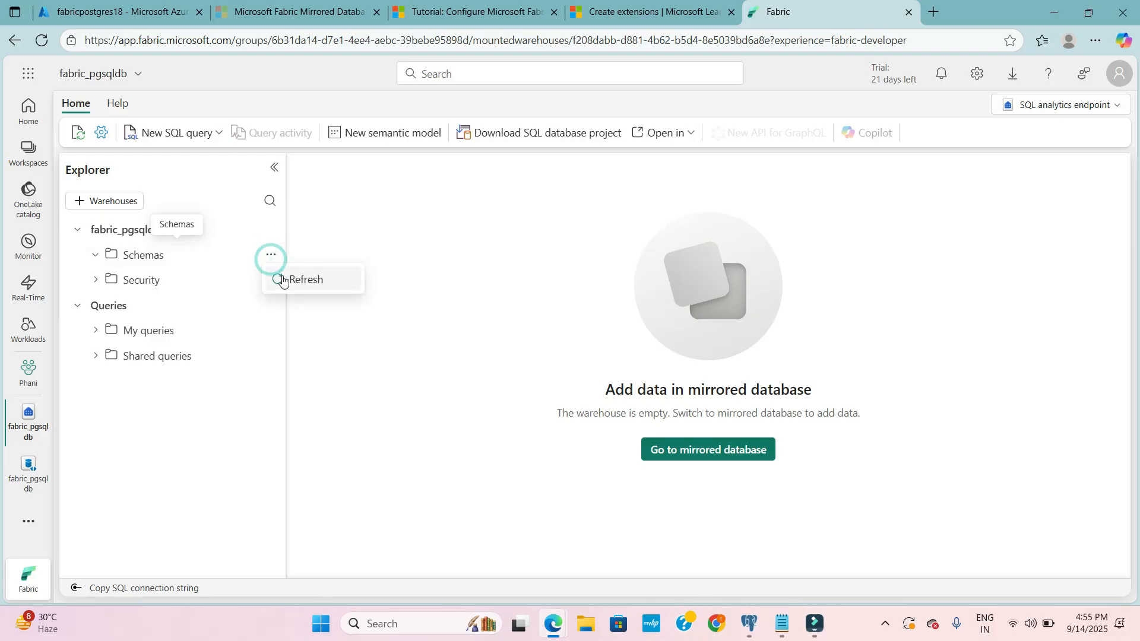
{"action": "left_click", "coordinate": [283, 280]}
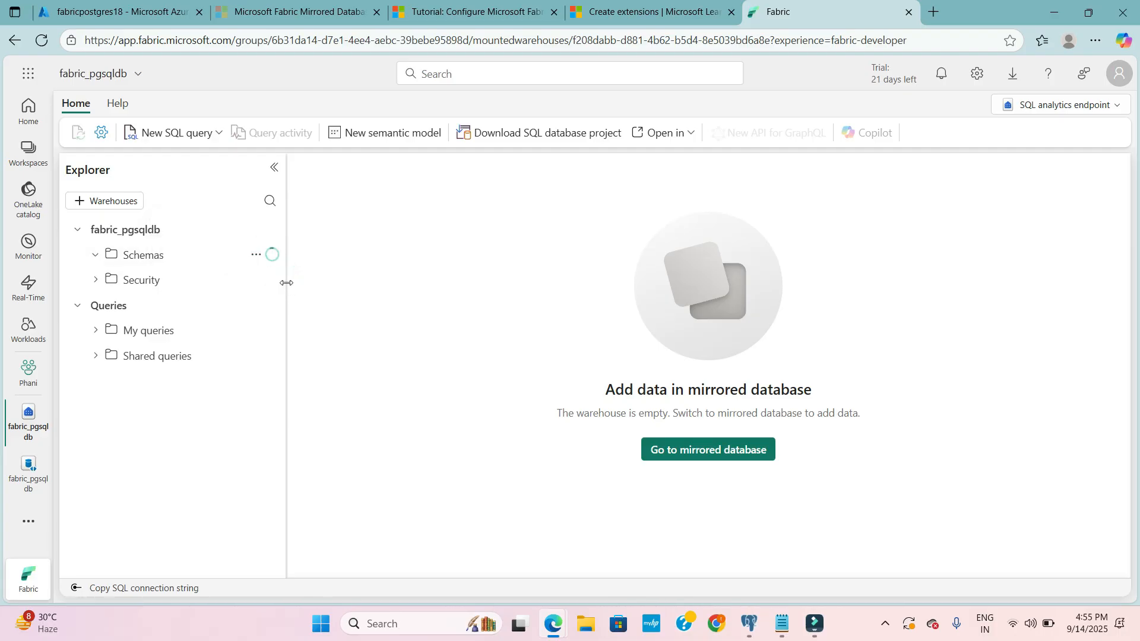
{"action": "left_click_drag", "start_coordinate": [287, 283], "coordinate": [277, 282]}
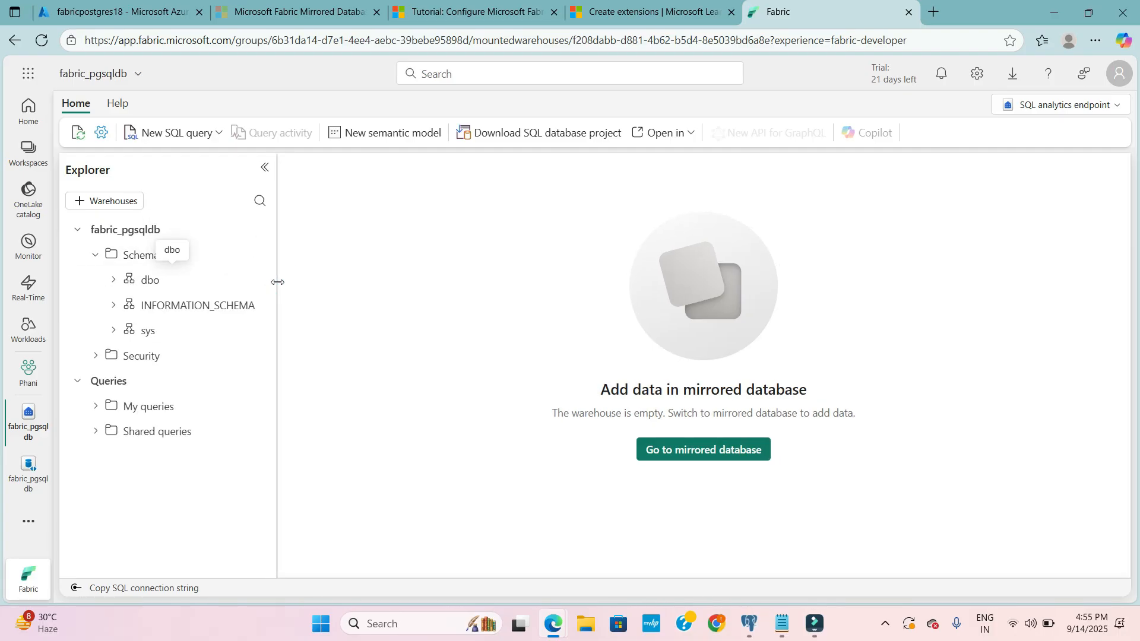
- Expand the dbo schema's Tables folder and refresh it to look for the replicated table
{"action": "left_click", "coordinate": [113, 279]}
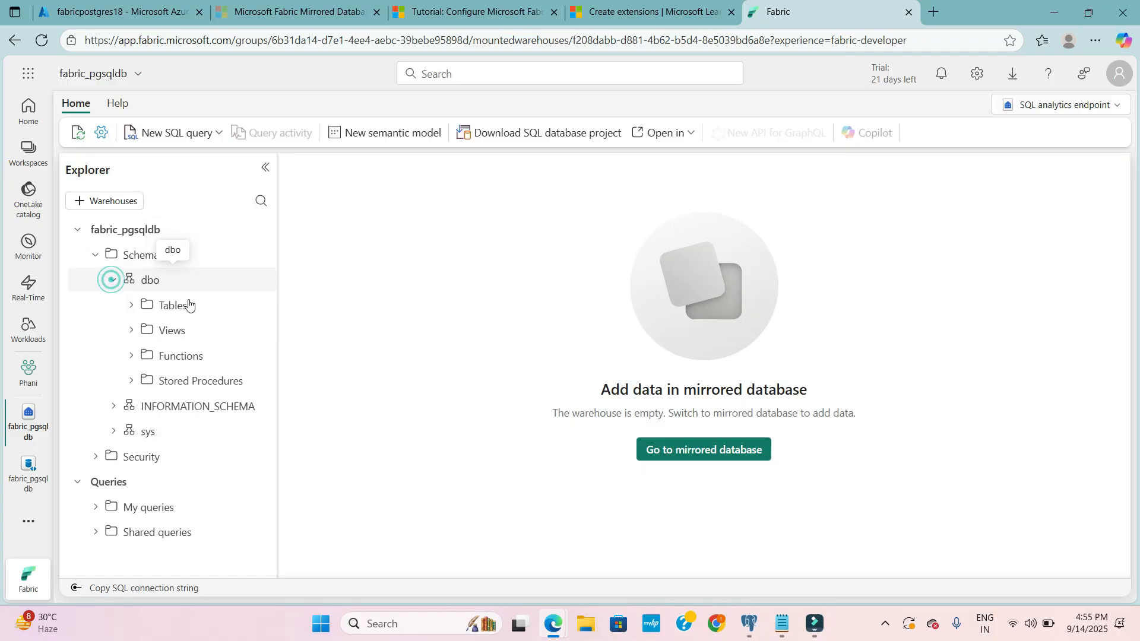
{"action": "left_click", "coordinate": [128, 306]}
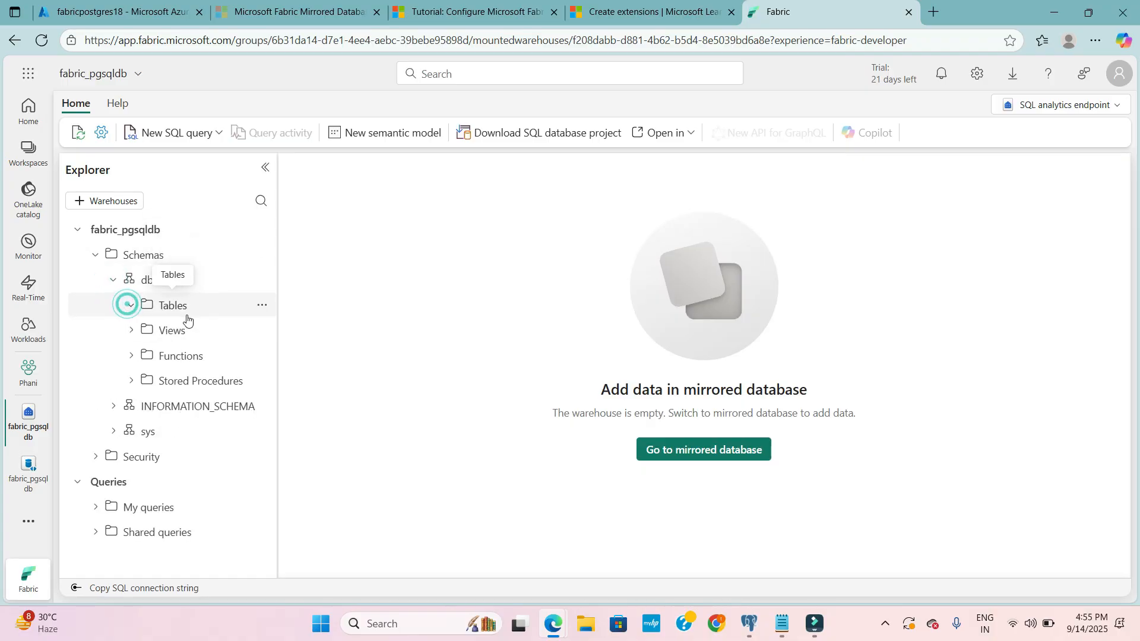
{"action": "left_click", "coordinate": [261, 305]}
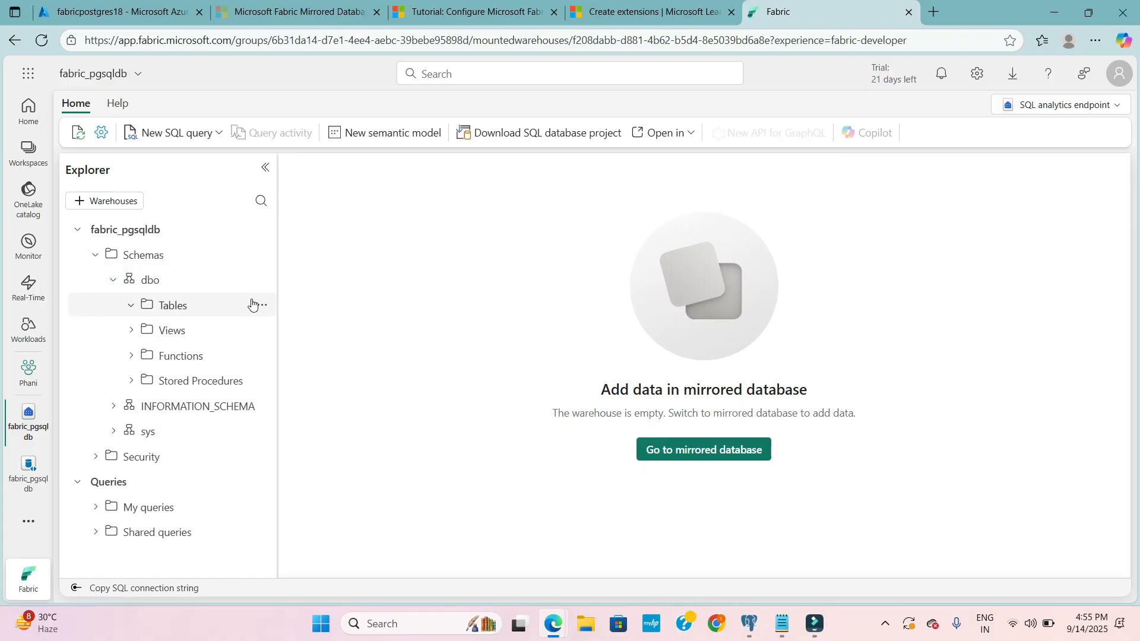
{"action": "left_click", "coordinate": [267, 304]}
{"action": "left_click", "coordinate": [259, 306]}
{"action": "left_click", "coordinate": [291, 330]}
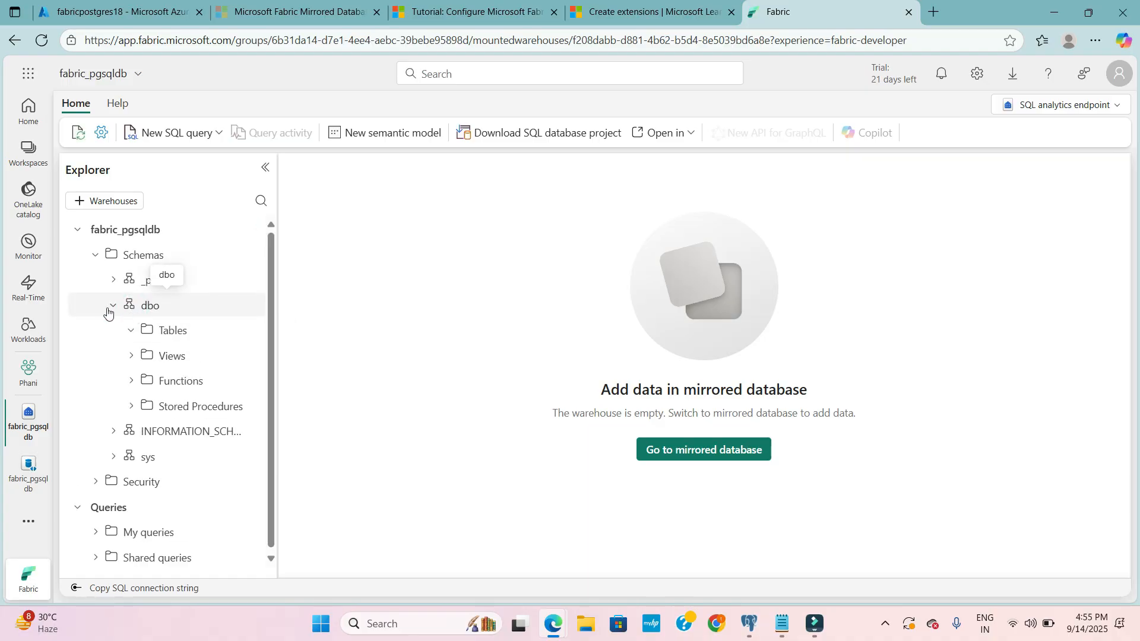
- Collapse the dbo schema, then expand the _public schema's Tables folder and refresh it
{"action": "left_click", "coordinate": [112, 305]}
{"action": "left_click", "coordinate": [114, 284]}
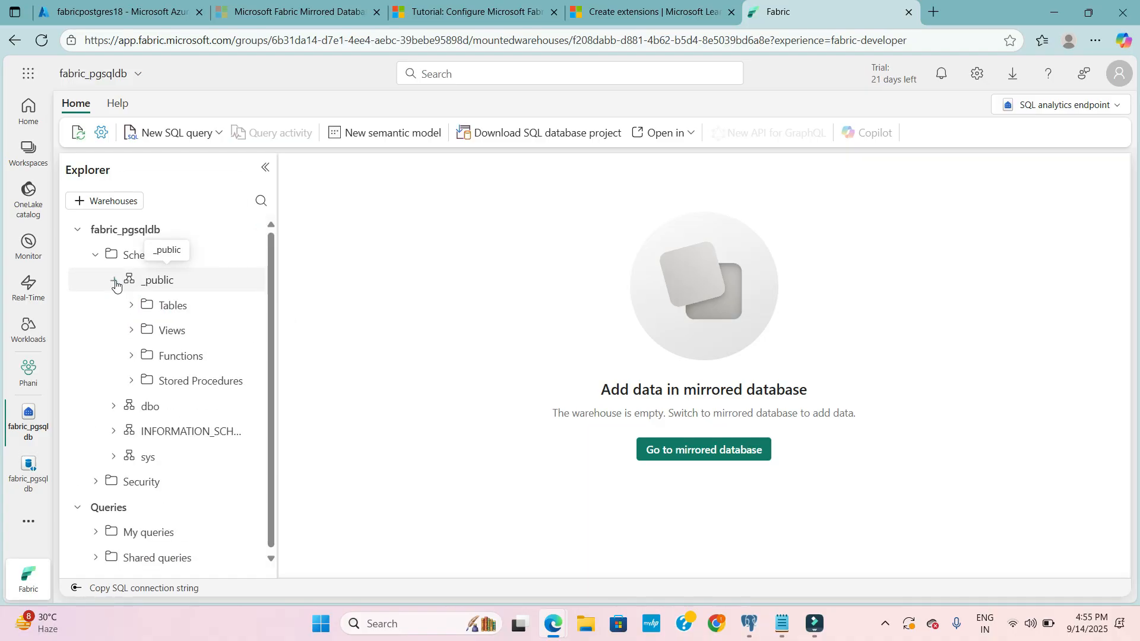
{"action": "left_click", "coordinate": [131, 305]}
{"action": "left_click", "coordinate": [250, 306]}
{"action": "left_click", "coordinate": [252, 326]}
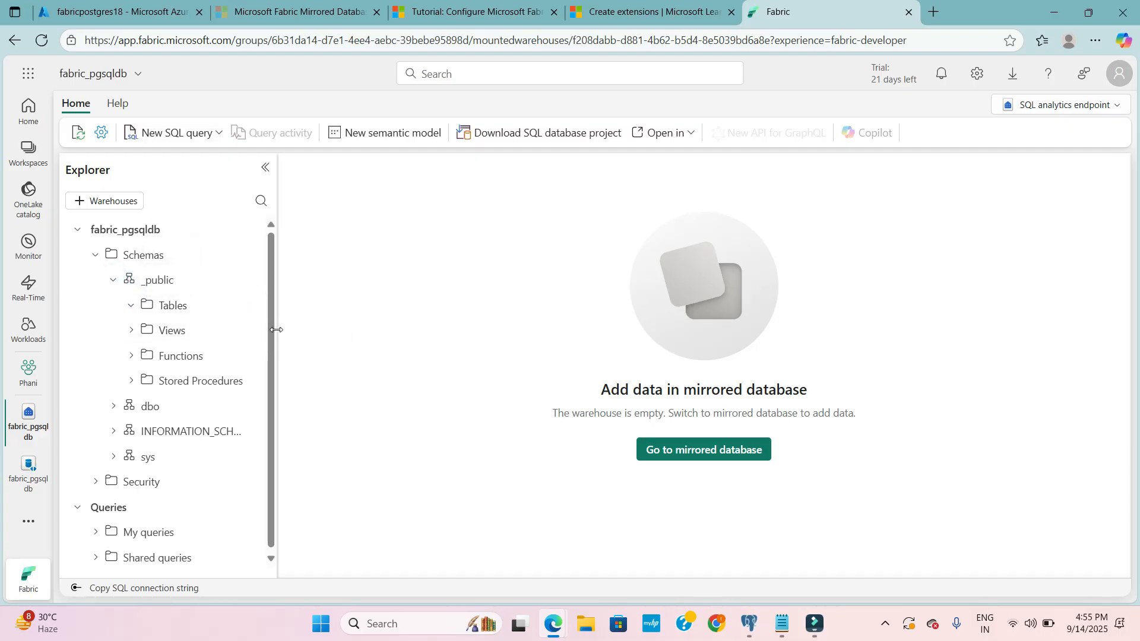
{"action": "left_click", "coordinate": [250, 306]}
{"action": "left_click", "coordinate": [262, 331]}
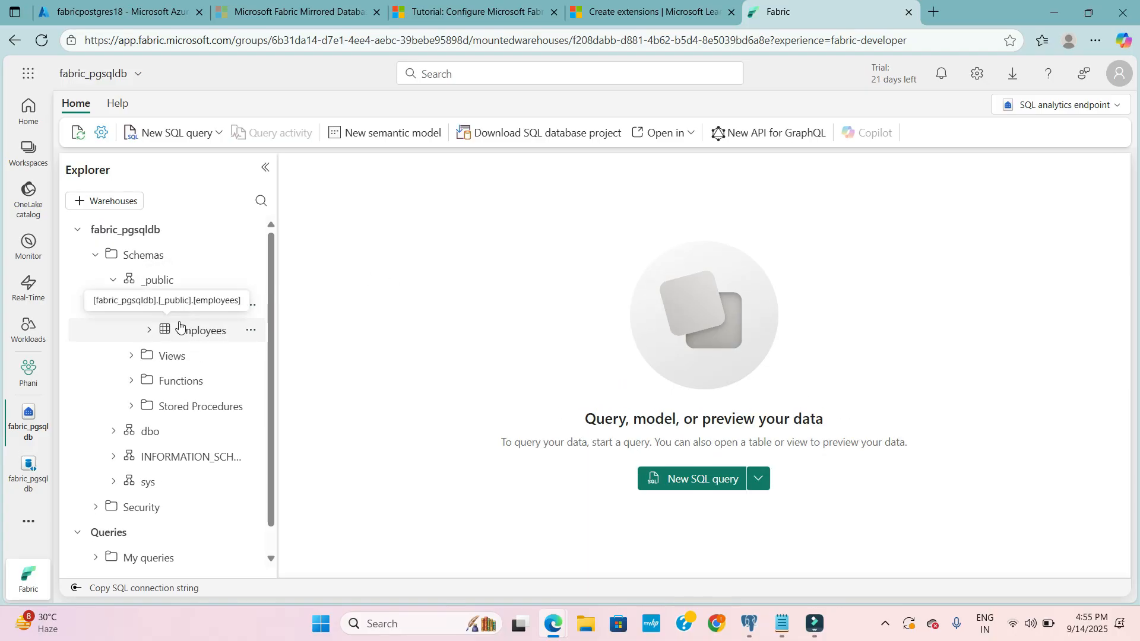
- Examine the columns of the mirrored employees table, collapse it again and widen the explorer slightly
{"action": "left_click", "coordinate": [164, 333]}
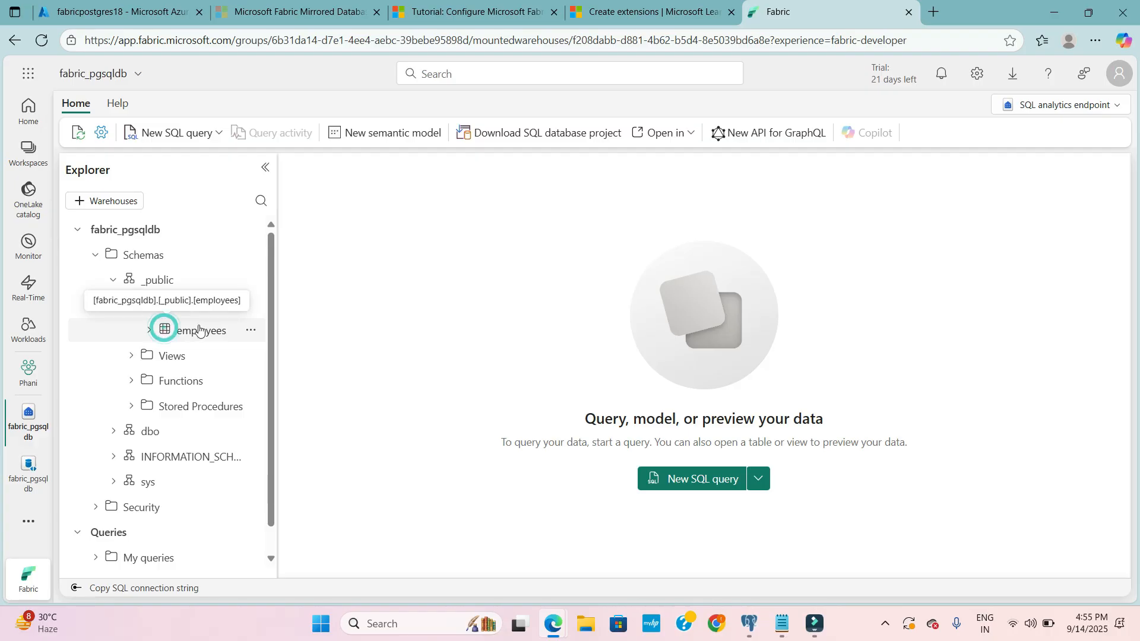
{"action": "left_click", "coordinate": [148, 336]}
{"action": "left_click", "coordinate": [153, 333]}
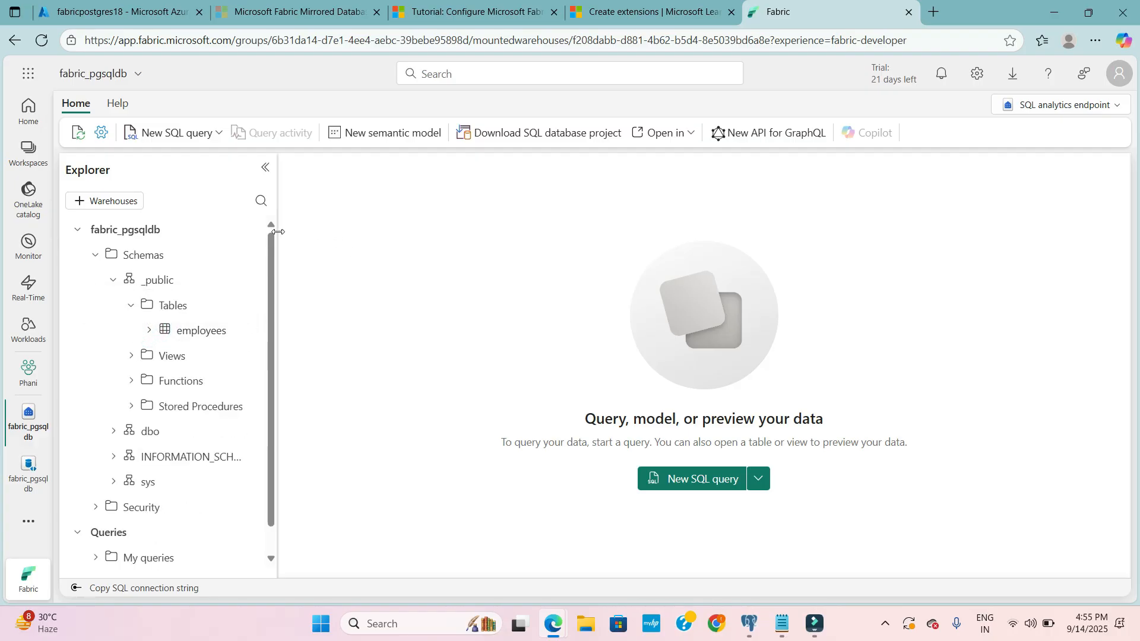
{"action": "left_click_drag", "start_coordinate": [278, 231], "coordinate": [307, 230]}
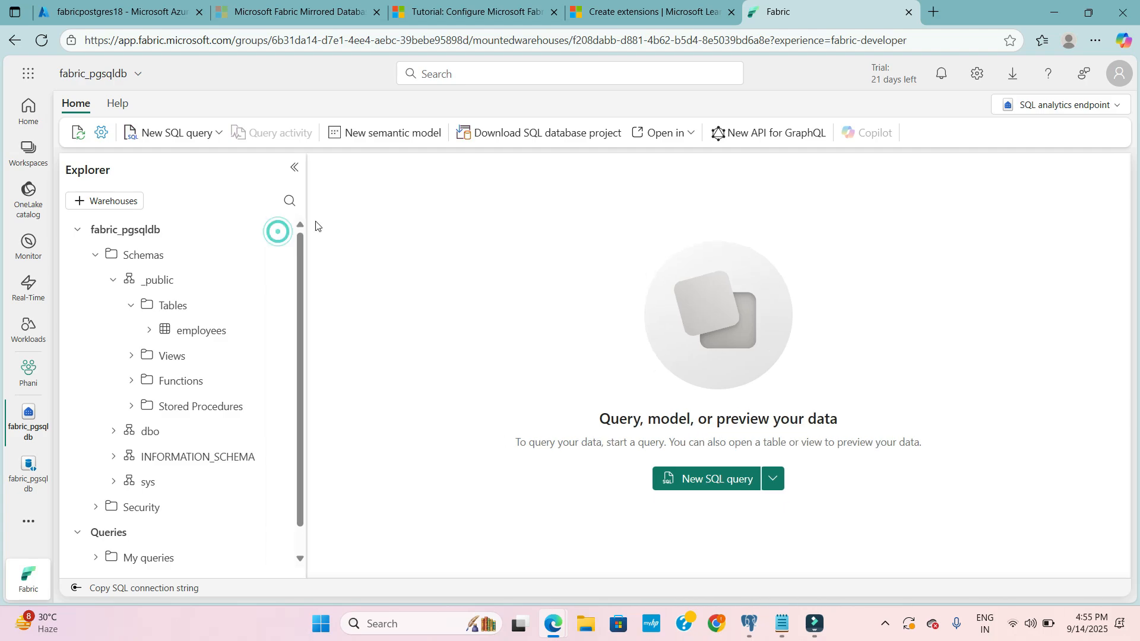
- Create a new SQL query containing SELECT * FROM employees and run it
{"action": "left_click", "coordinate": [173, 144]}
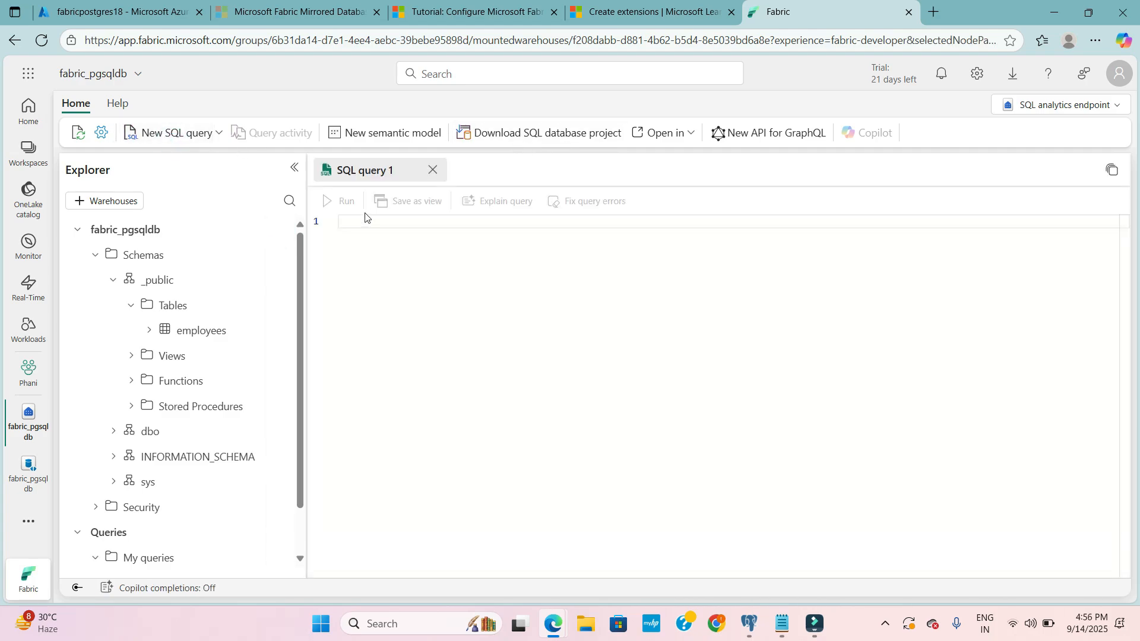
{"action": "left_click", "coordinate": [378, 243]}
{"action": "type", "text": "se"}
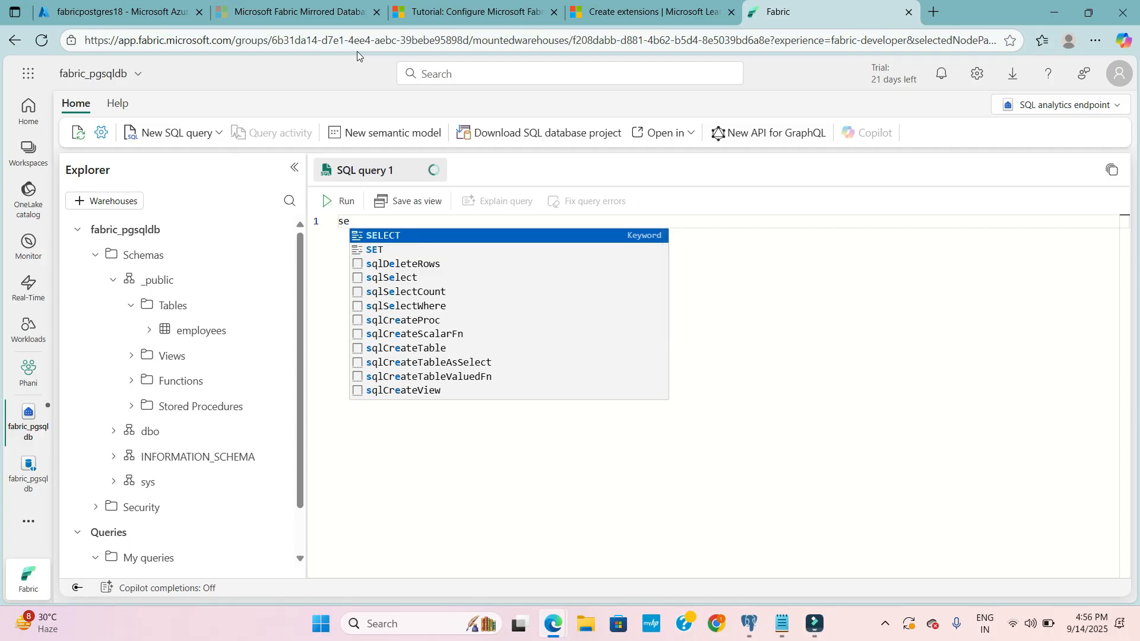
{"action": "key", "text": "Tab"}
{"action": "type", "text": "*"}
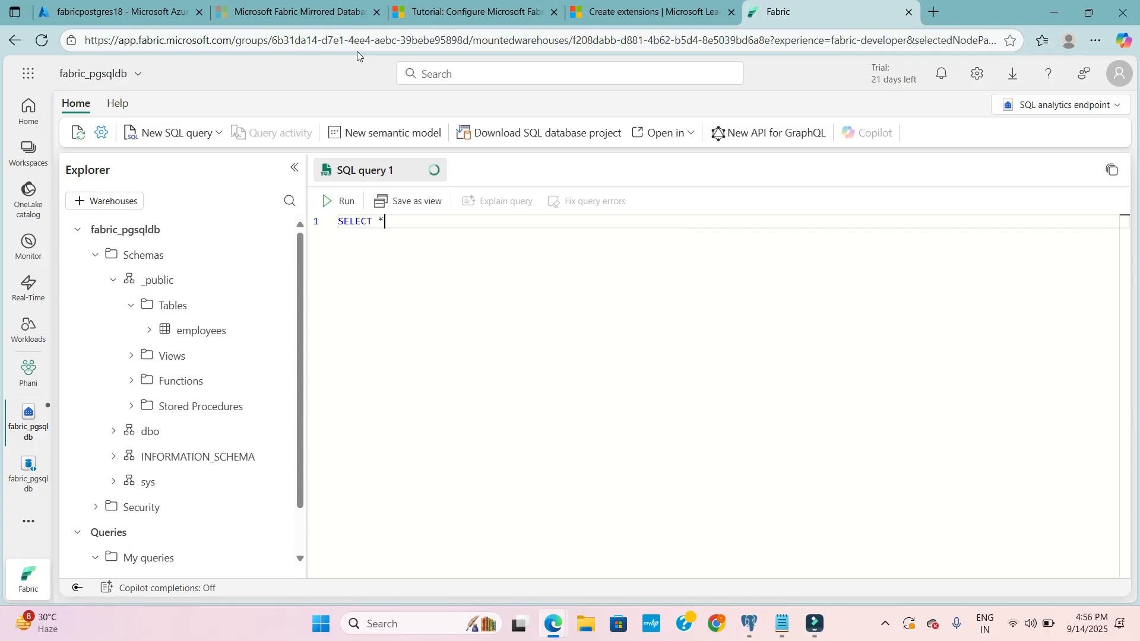
{"action": "type", "text": " fr"}
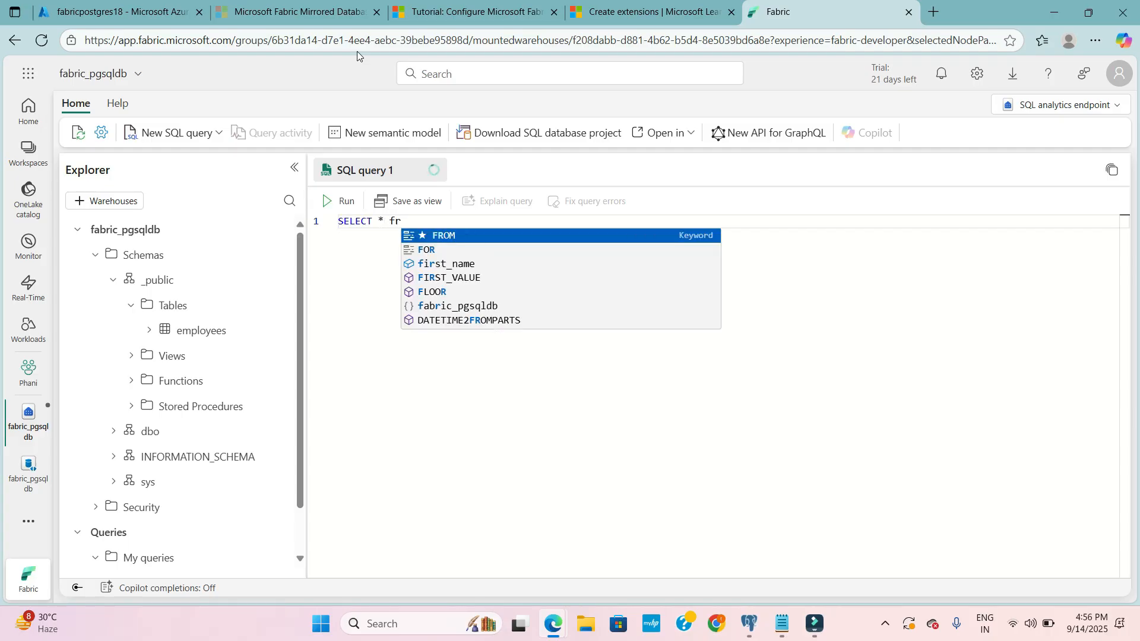
{"action": "key", "text": "Tab"}
{"action": "type", "text": "e"}
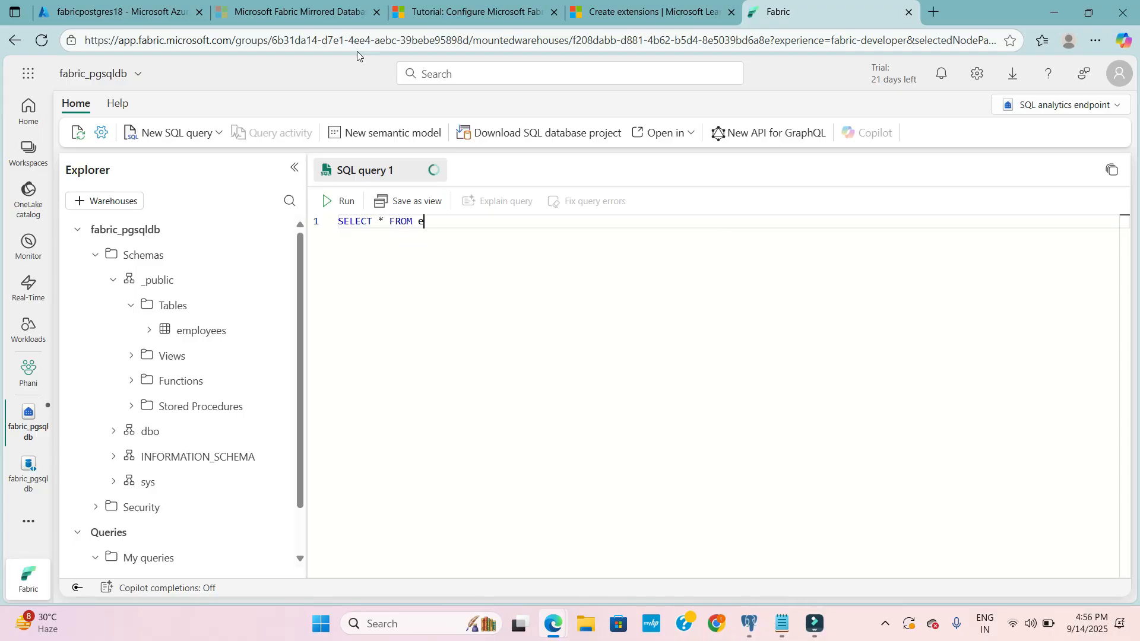
{"action": "type", "text": "mployees"}
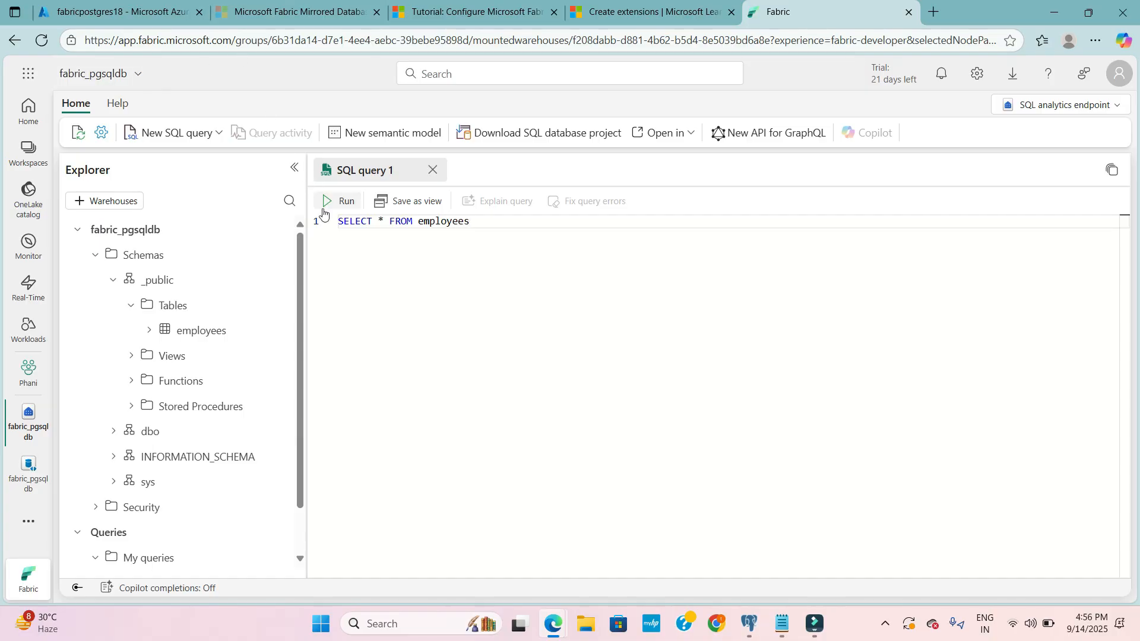
{"action": "left_click", "coordinate": [358, 208]}
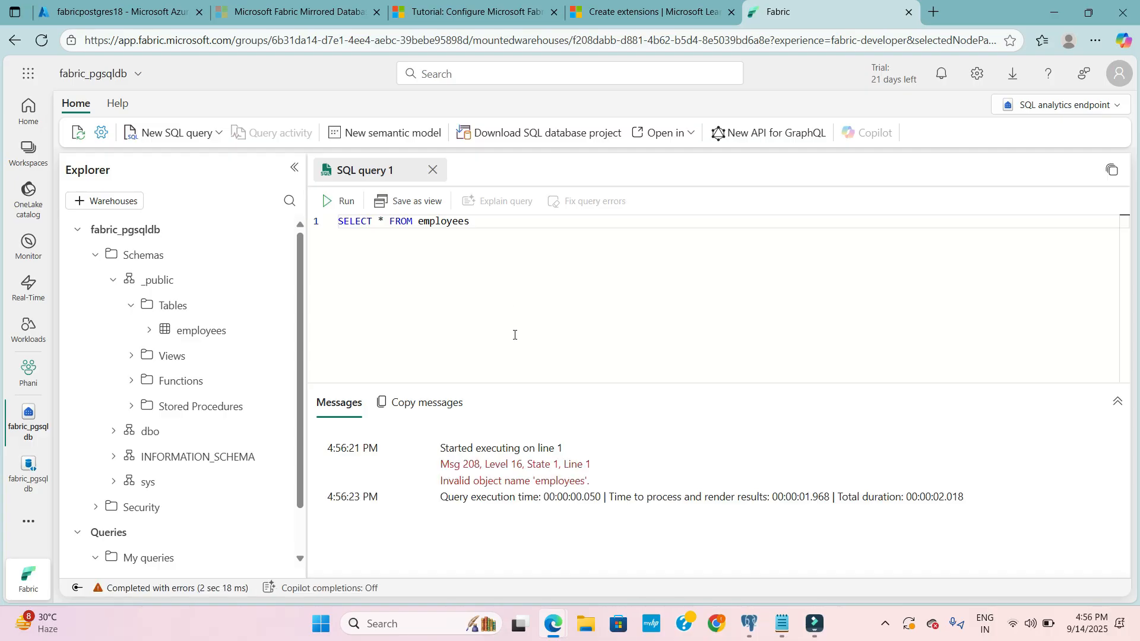
- Qualify the table name in the query as public.employees and try running it again
{"action": "double_click", "coordinate": [422, 221]}
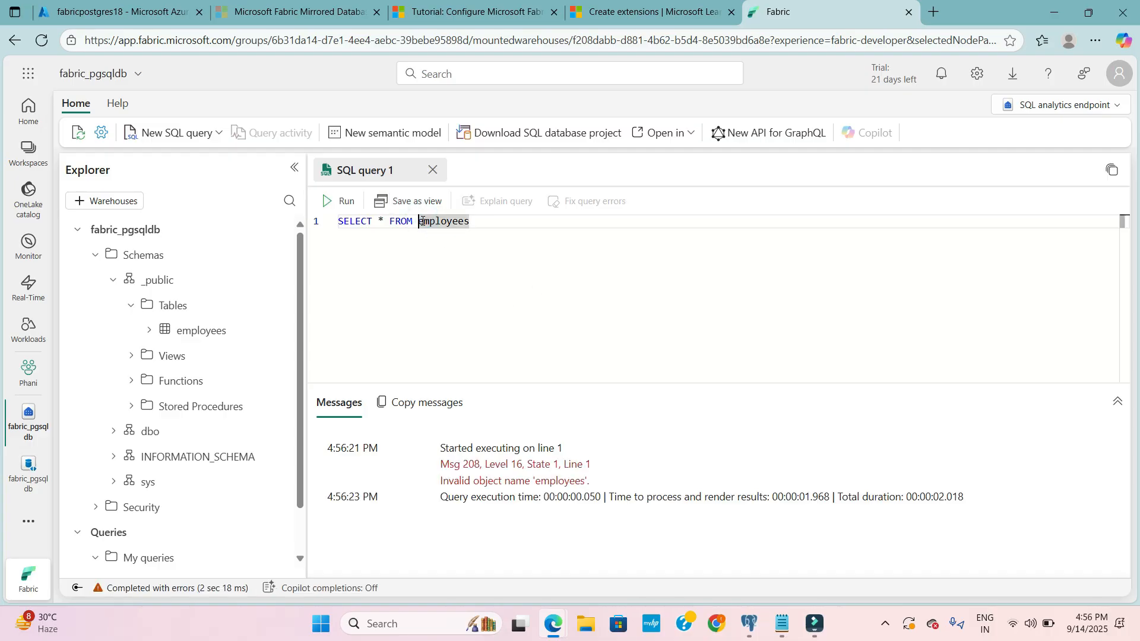
{"action": "type", "text": "pu"}
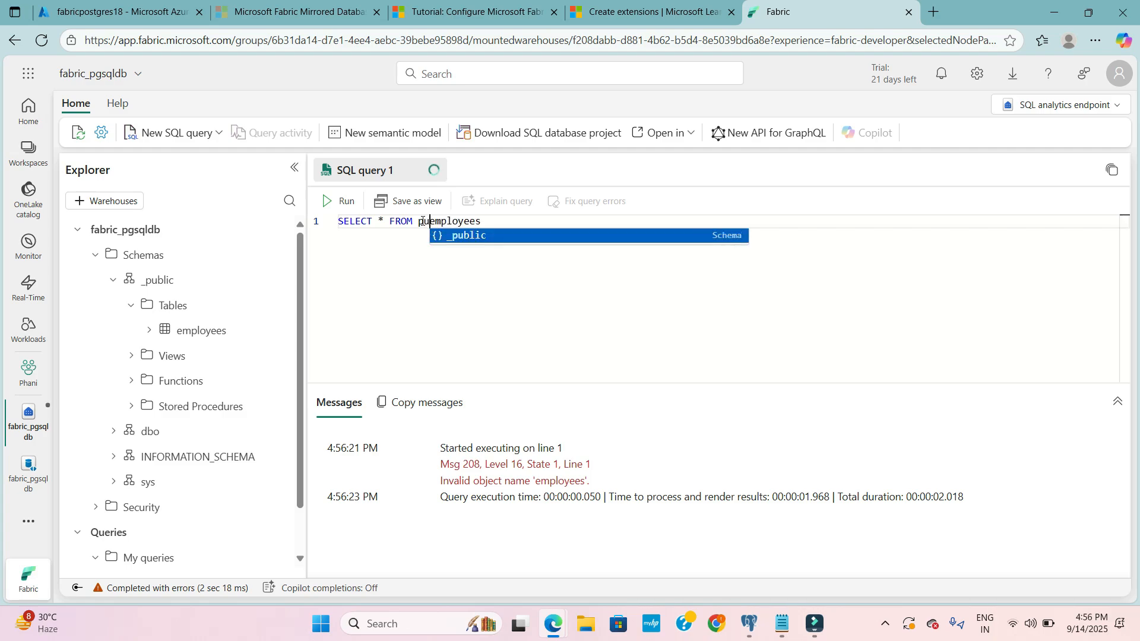
{"action": "key", "text": "Escape"}
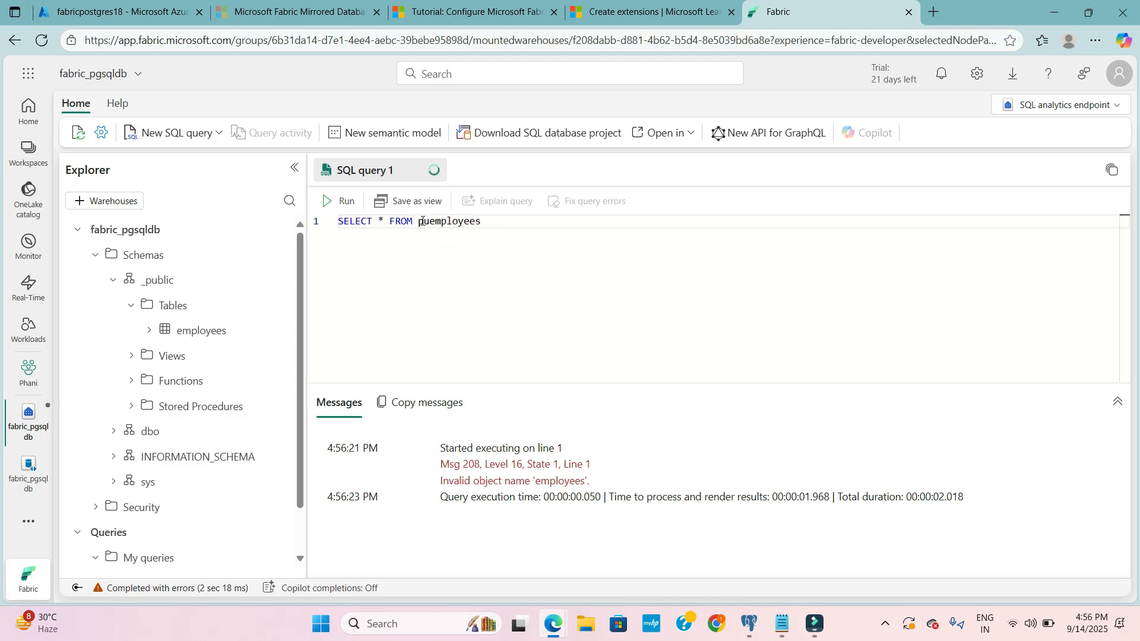
{"action": "type", "text": "blic,"}
{"action": "key", "text": "BackSpace"}
{"action": "type", "text": "."}
{"action": "key", "text": "Num_Lock"}
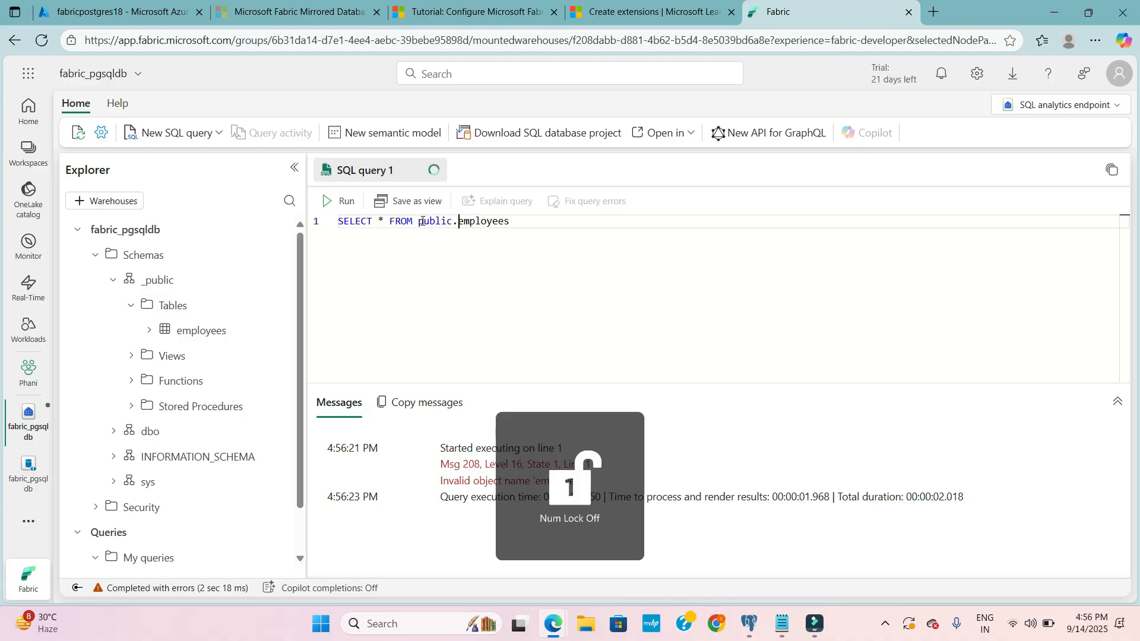
{"action": "left_click", "coordinate": [327, 200]}
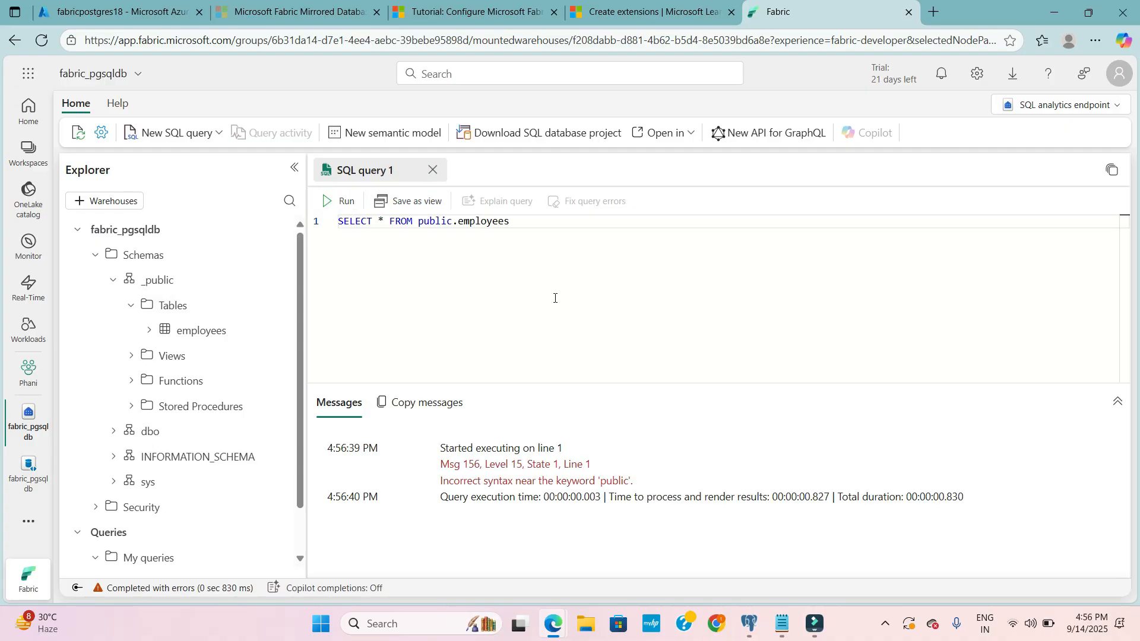
- Correct the schema in the query to _public.employees, run it and enlarge the results pane
{"action": "double_click", "coordinate": [420, 221]}
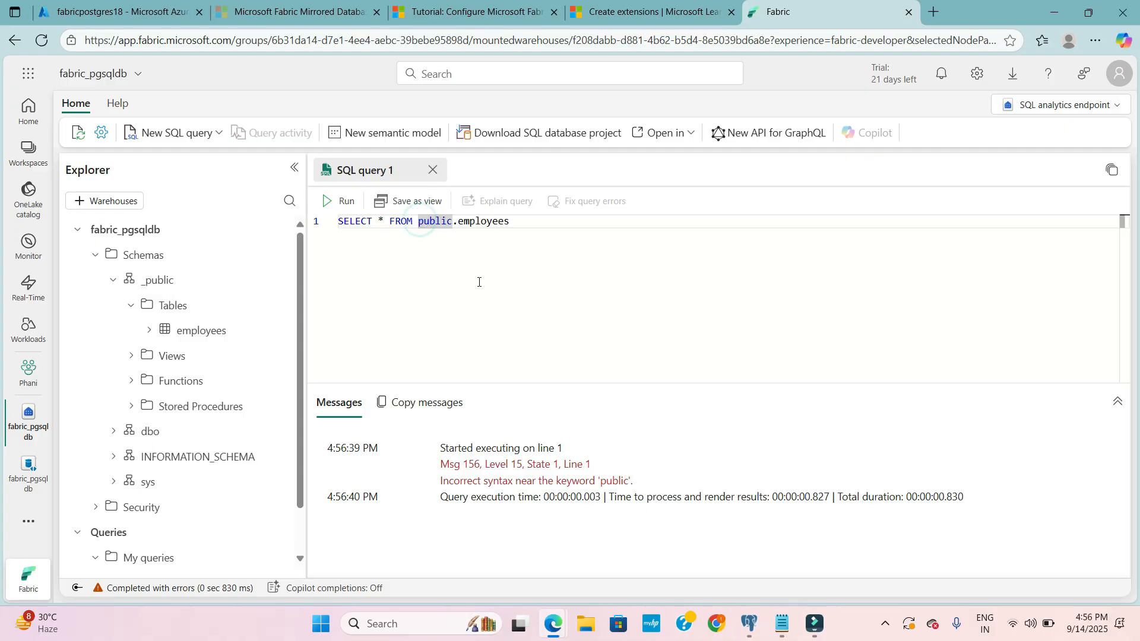
{"action": "type", "text": "_"}
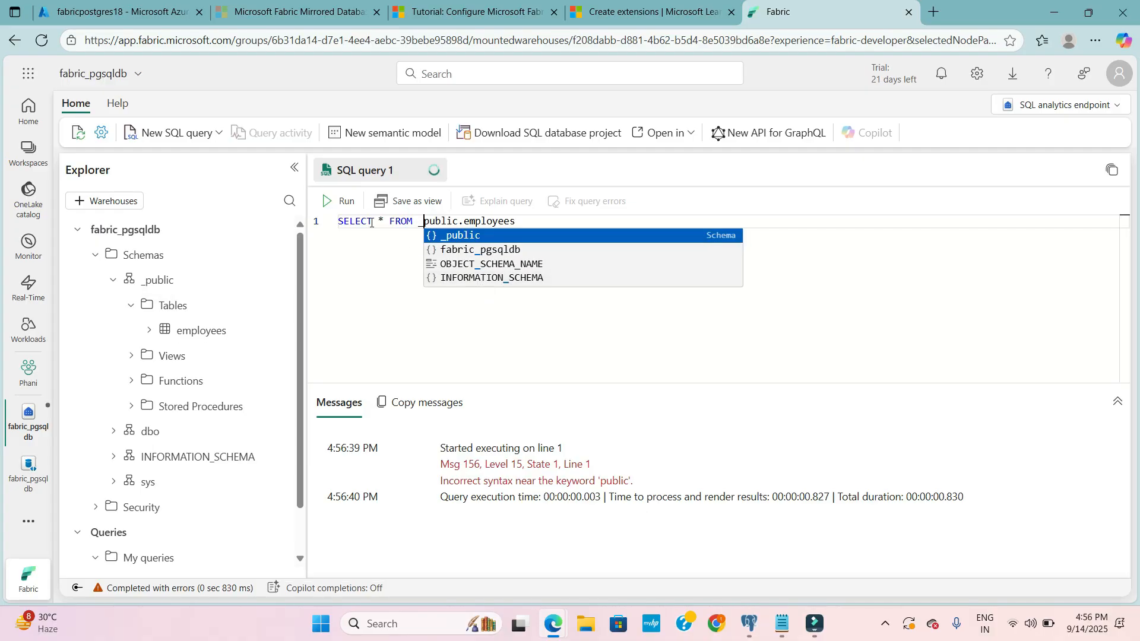
{"action": "left_click", "coordinate": [330, 201]}
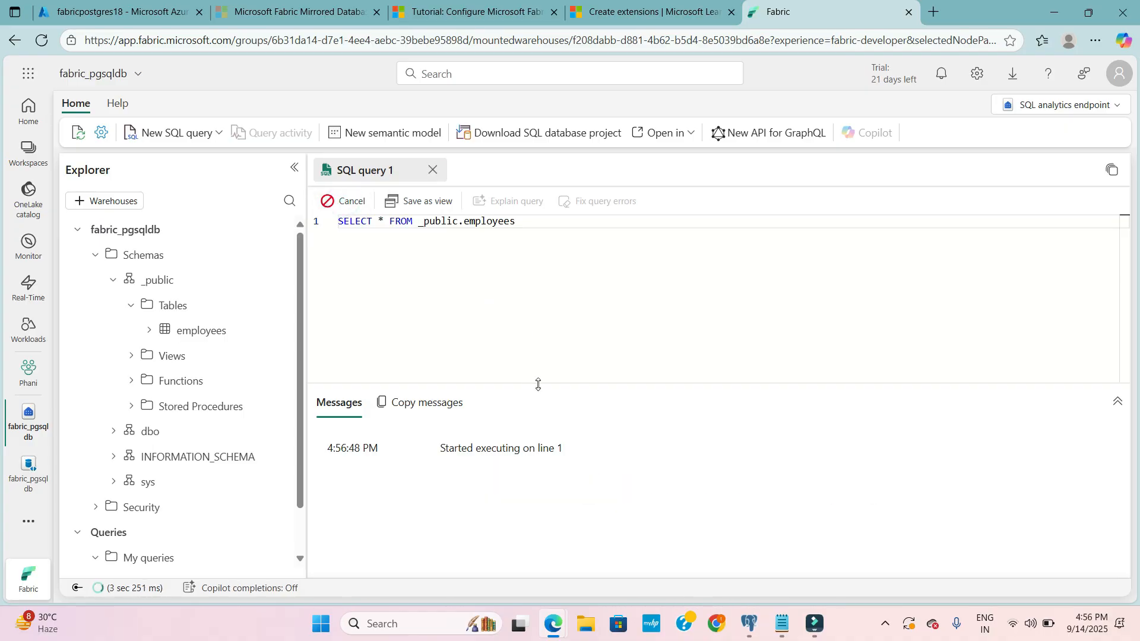
{"action": "left_click_drag", "start_coordinate": [538, 384], "coordinate": [539, 341]}
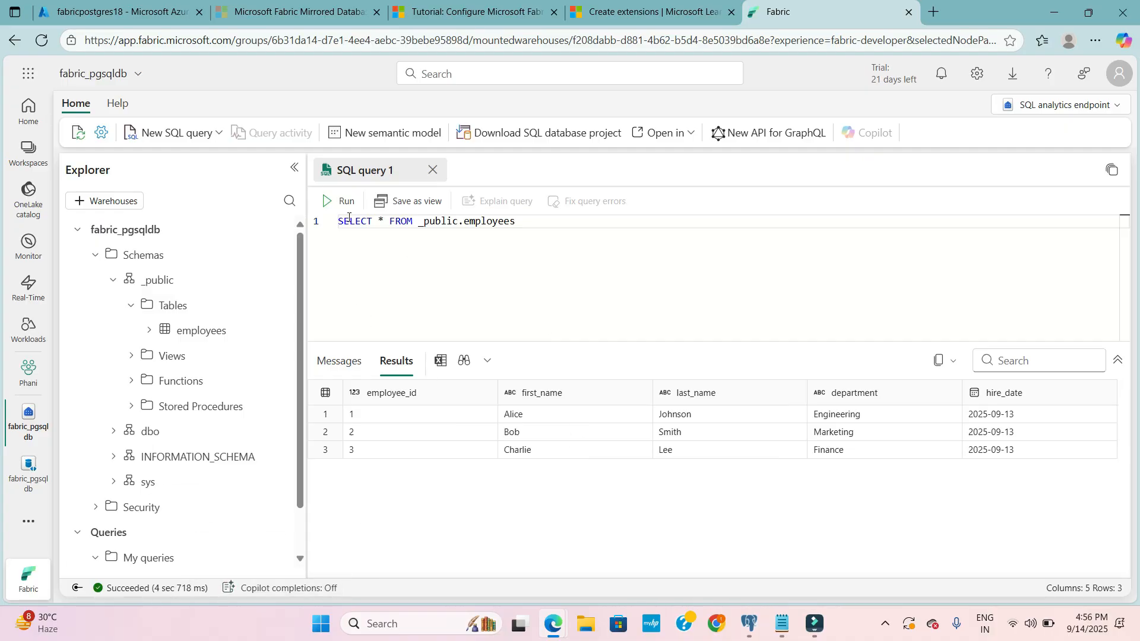
- Rerun the employees query, narrow the explorer and give the results pane more height
{"action": "left_click", "coordinate": [339, 201]}
{"action": "left_click_drag", "start_coordinate": [311, 537], "coordinate": [309, 539]}
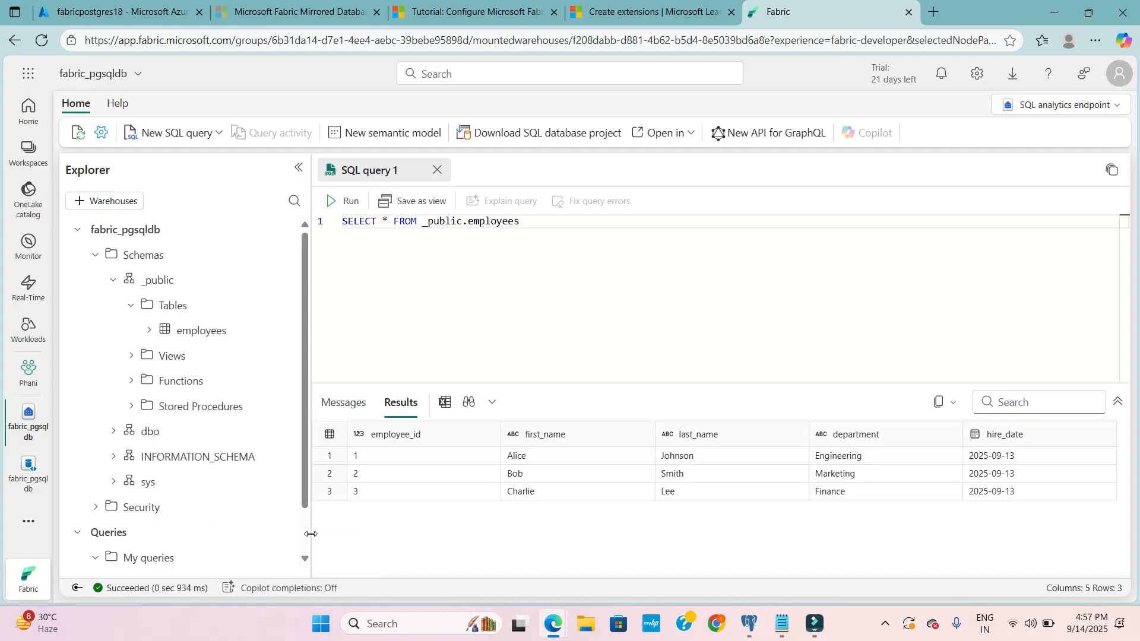
{"action": "left_click_drag", "start_coordinate": [310, 533], "coordinate": [286, 532]}
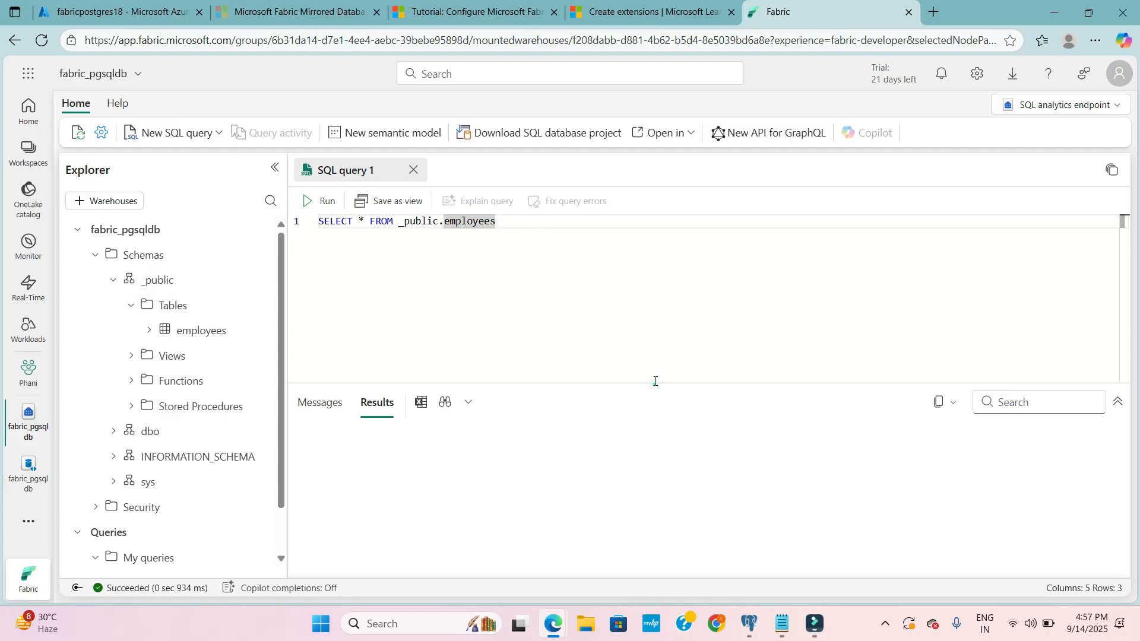
{"action": "left_click_drag", "start_coordinate": [654, 385], "coordinate": [653, 314]}
{"action": "left_click", "coordinate": [559, 263]}
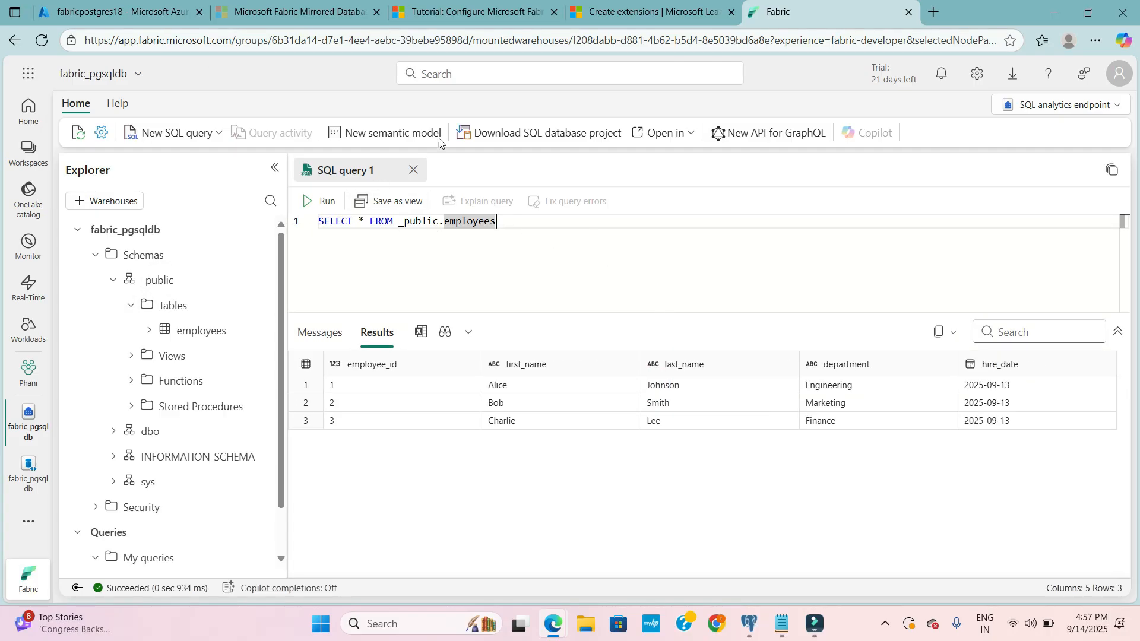
- Switch to pgAdmin 4 and add the statement Delete from employees where employee_id = 3 at the end of the sample_db script
{"action": "left_click", "coordinate": [751, 624]}
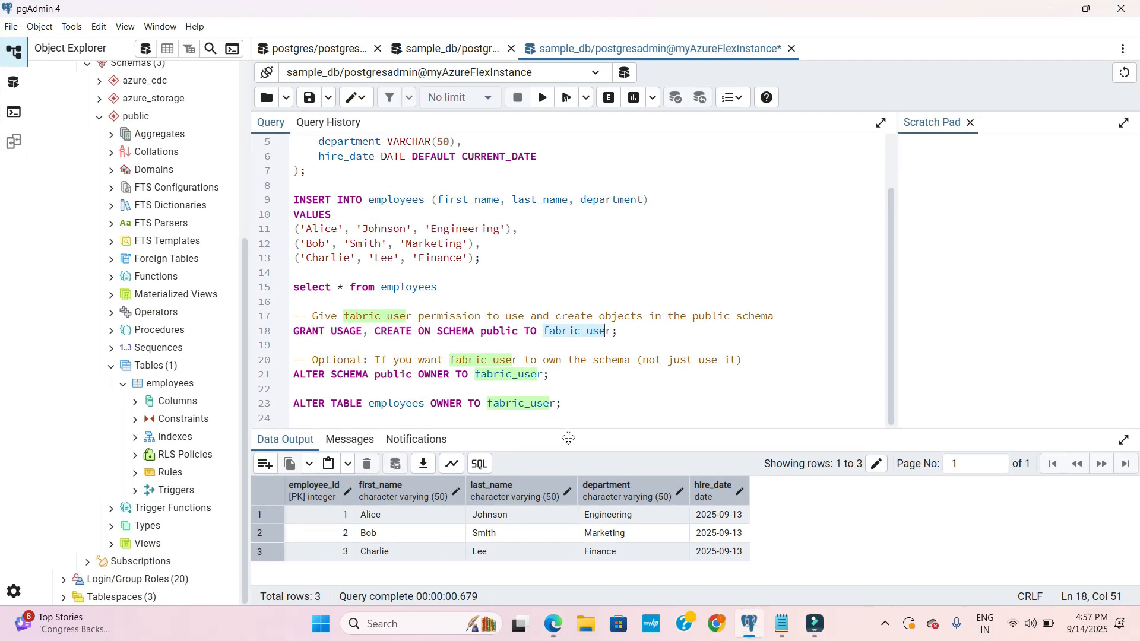
{"action": "left_click", "coordinate": [585, 395]}
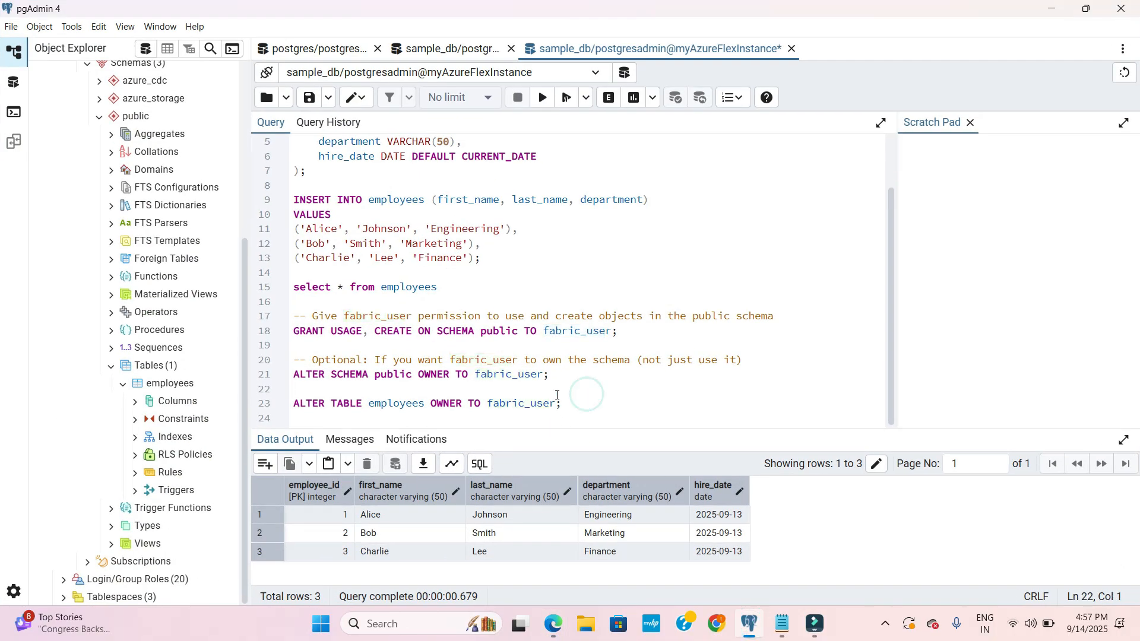
{"action": "left_click", "coordinate": [566, 399]}
{"action": "key", "text": "Return"}
{"action": "key", "text": "Return"}
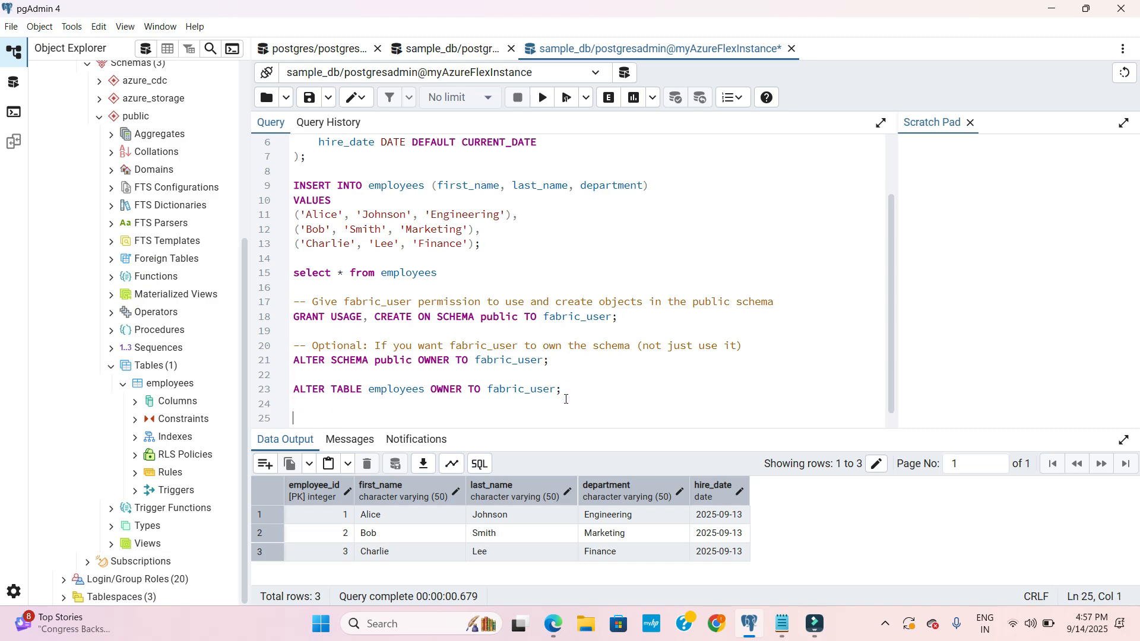
{"action": "type", "text": "Delete from"}
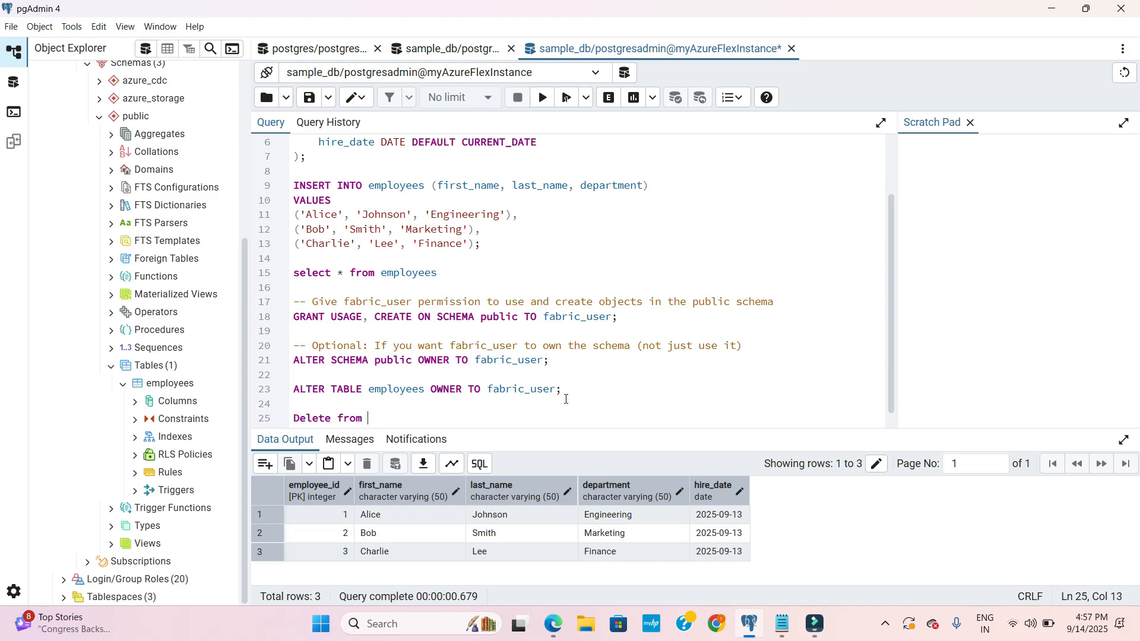
{"action": "type", "text": " employees where employee_id = 3"}
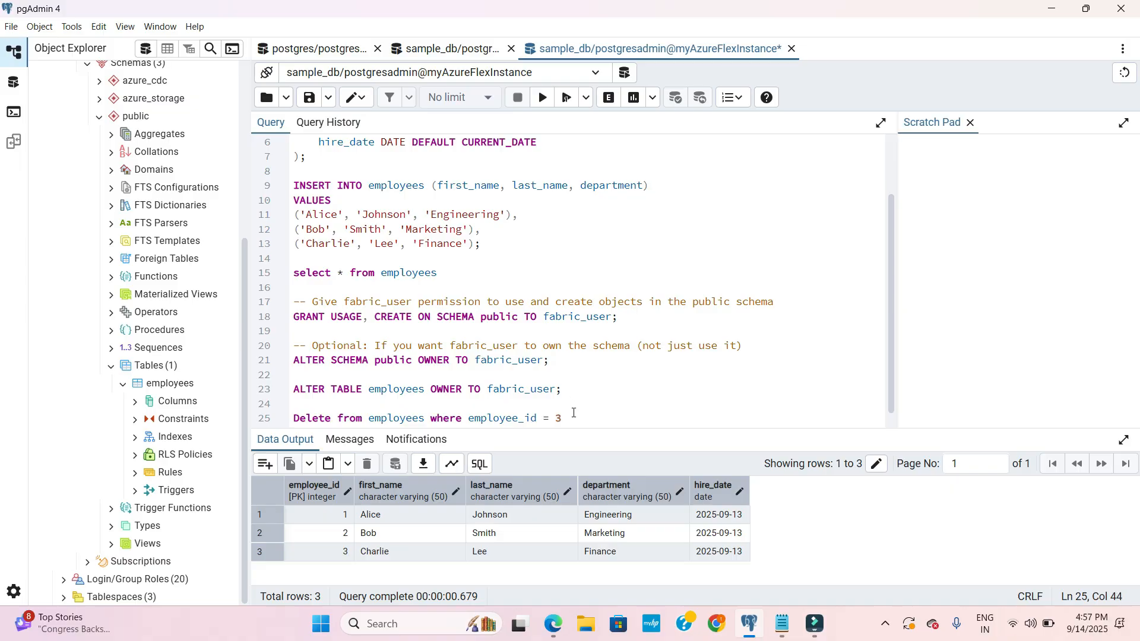
- Execute only the Delete statement, and run select * from employees separately to check the source table
{"action": "left_click_drag", "start_coordinate": [574, 412], "coordinate": [293, 408]}
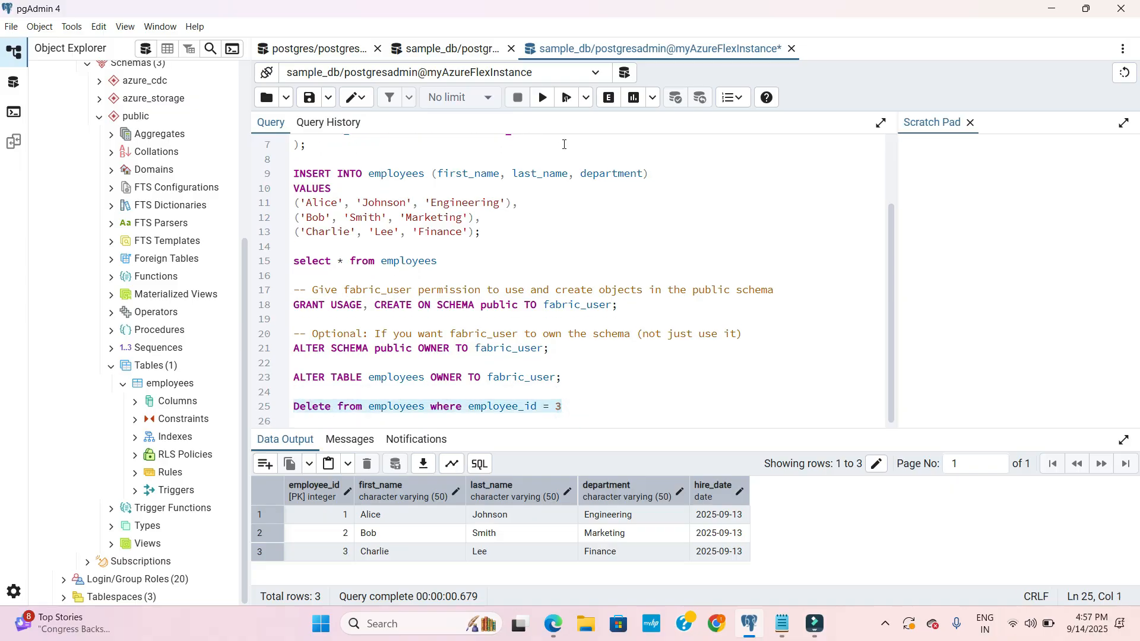
{"action": "left_click", "coordinate": [542, 97]}
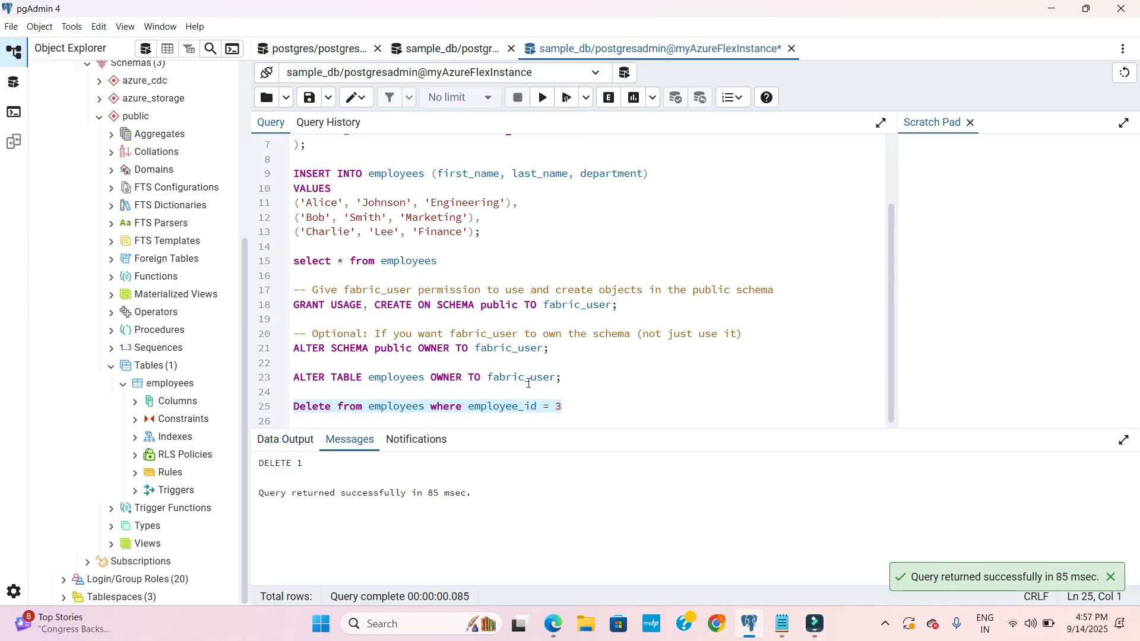
{"action": "left_click", "coordinate": [574, 406]}
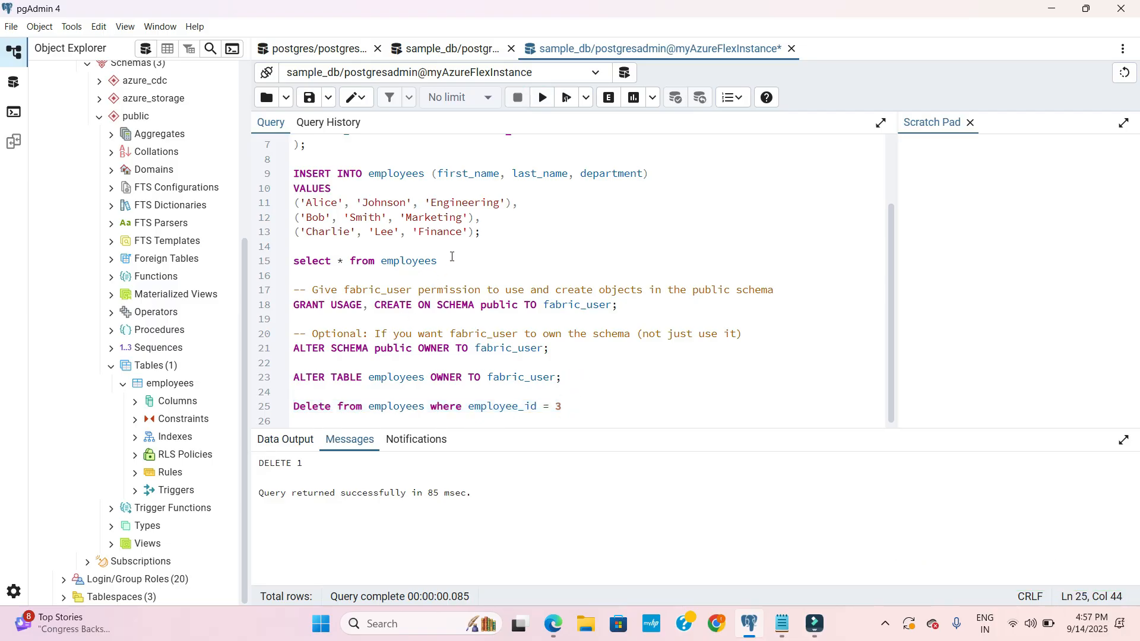
{"action": "left_click_drag", "start_coordinate": [442, 260], "coordinate": [285, 263]}
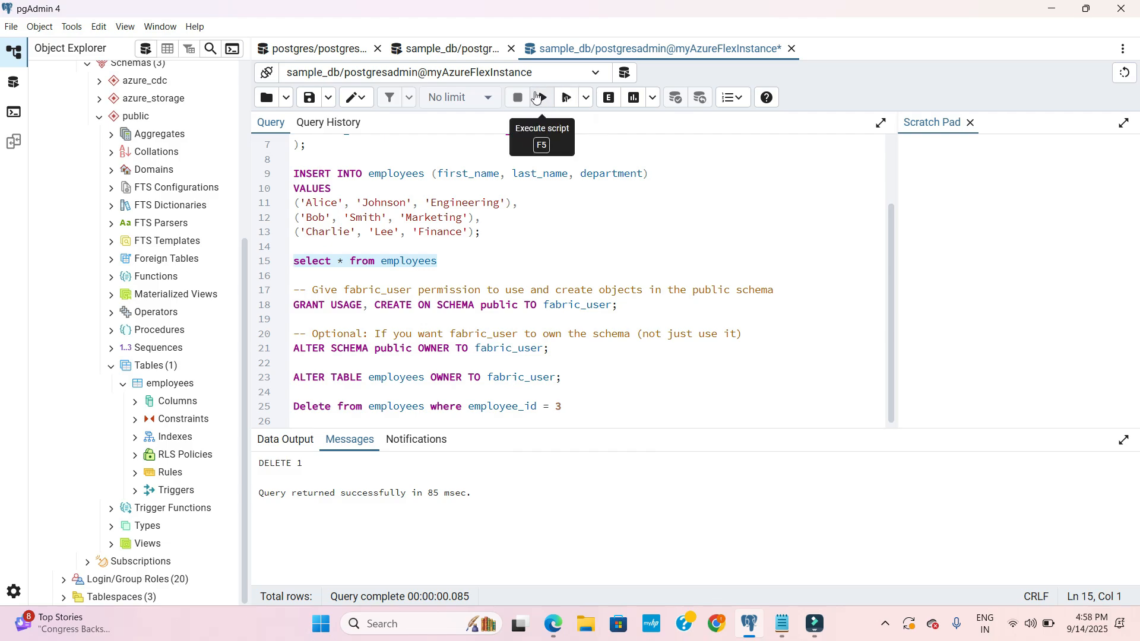
{"action": "left_click", "coordinate": [537, 97]}
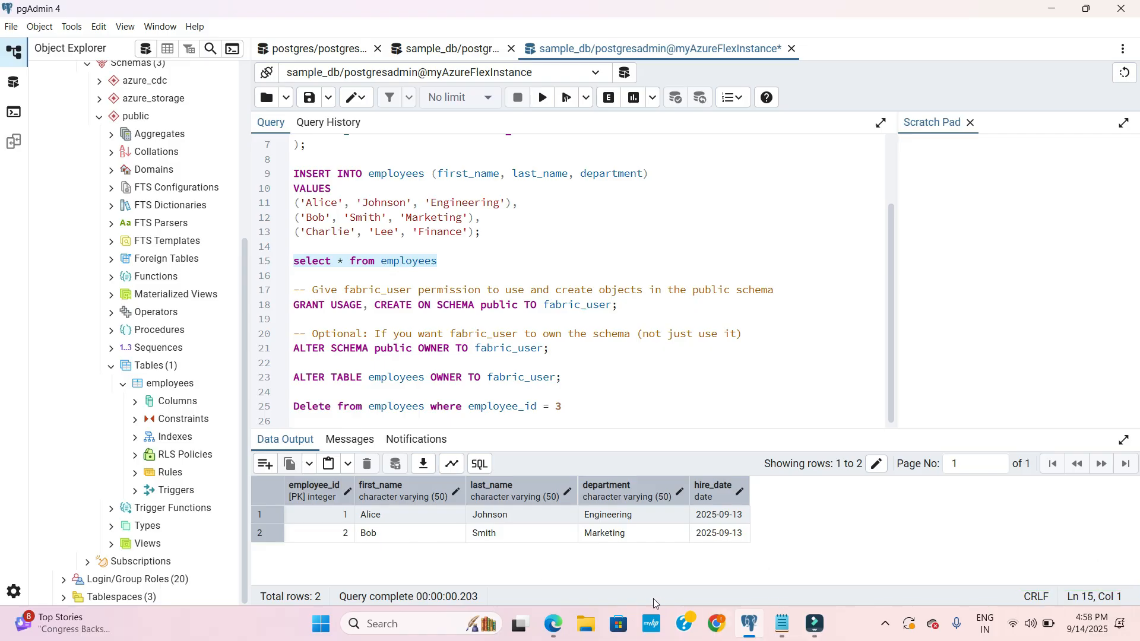
- Switch back to Fabric in the browser and rerun the _public.employees query to check whether the deletion has replicated
{"action": "left_click", "coordinate": [521, 563]}
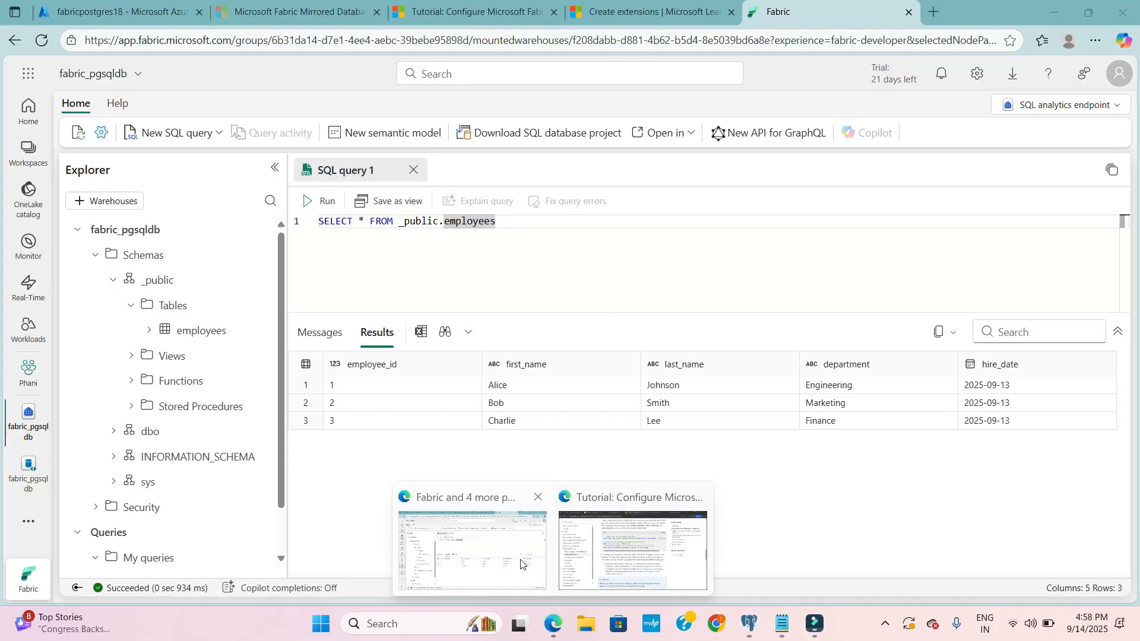
{"action": "left_click", "coordinate": [521, 560]}
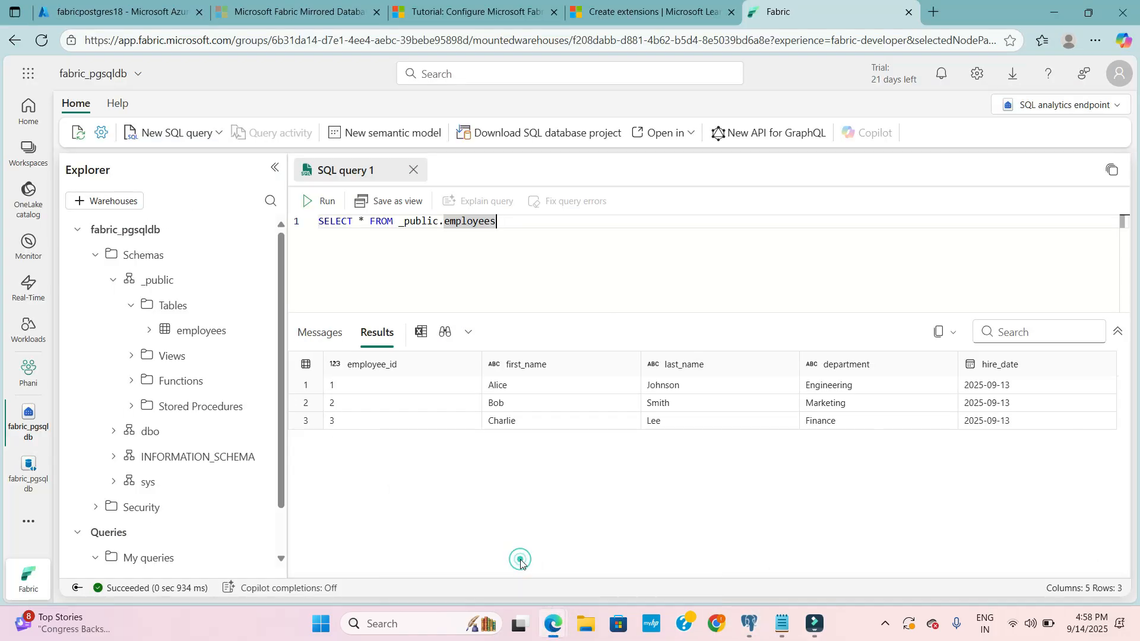
{"action": "left_click", "coordinate": [324, 203]}
{"action": "left_click", "coordinate": [516, 257]}
{"action": "left_click", "coordinate": [532, 231]}
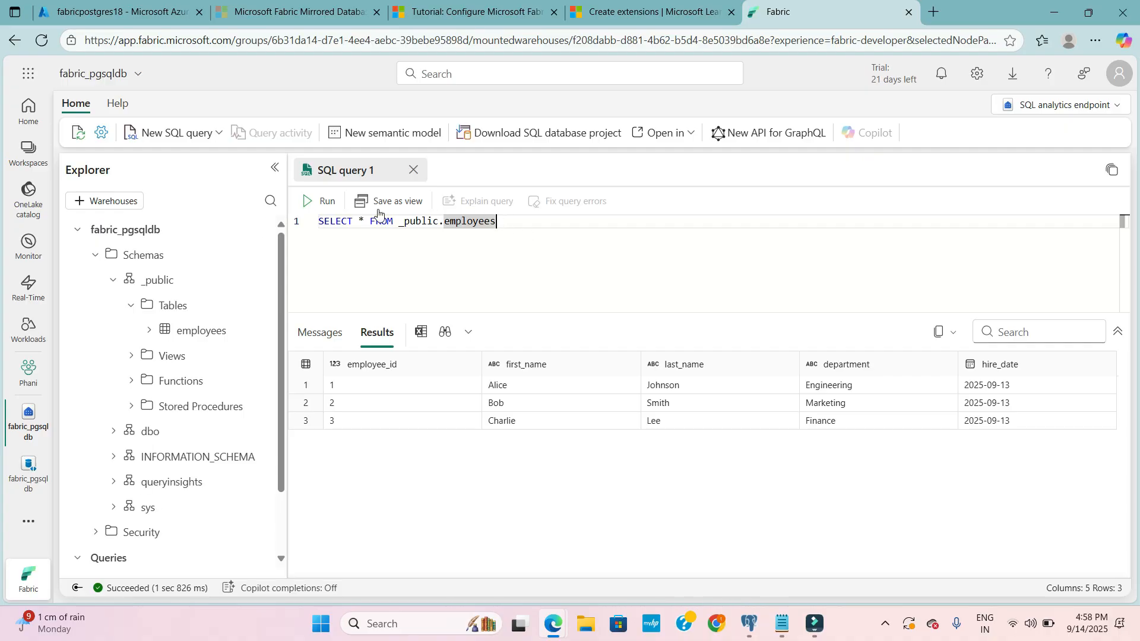
- Keep rerunning the _public.employees query at intervals until the row with employee_id 3 is gone from the results
{"action": "left_click", "coordinate": [321, 201]}
{"action": "left_click", "coordinate": [321, 207]}
{"action": "left_click", "coordinate": [512, 252]}
{"action": "left_click", "coordinate": [321, 202]}
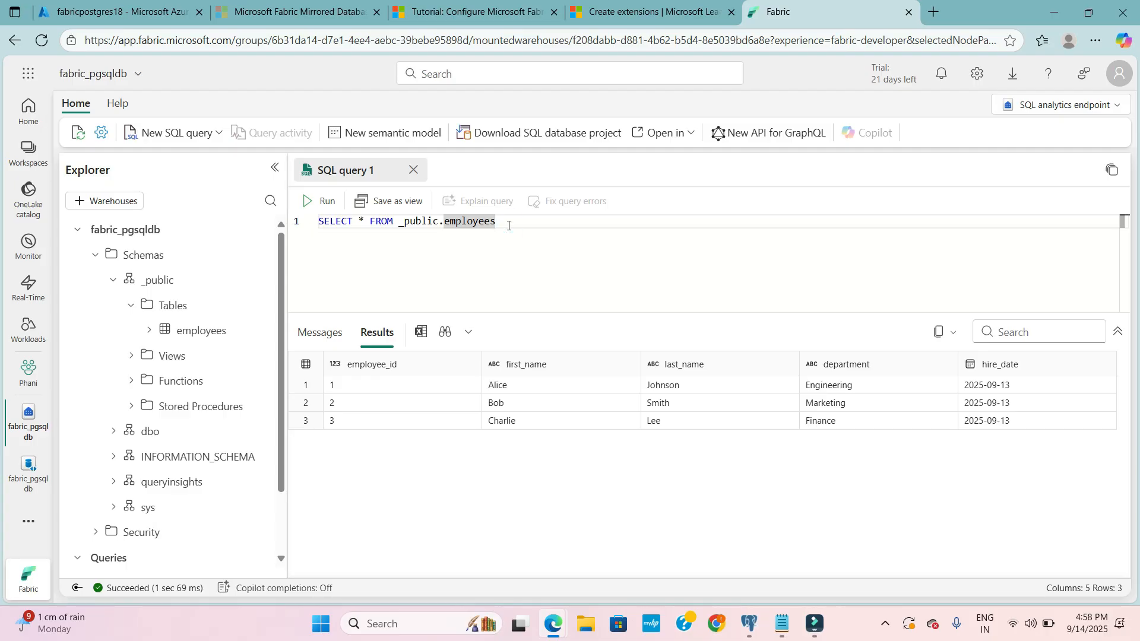
{"action": "left_click", "coordinate": [508, 225]}
{"action": "left_click", "coordinate": [316, 201]}
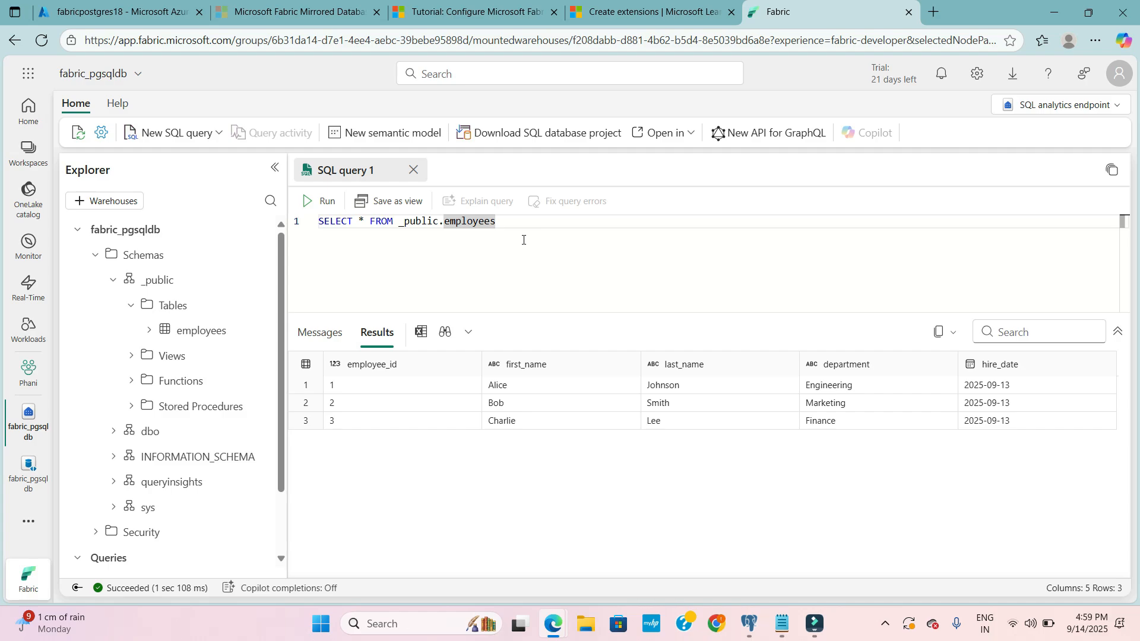
{"action": "left_click", "coordinate": [310, 204]}
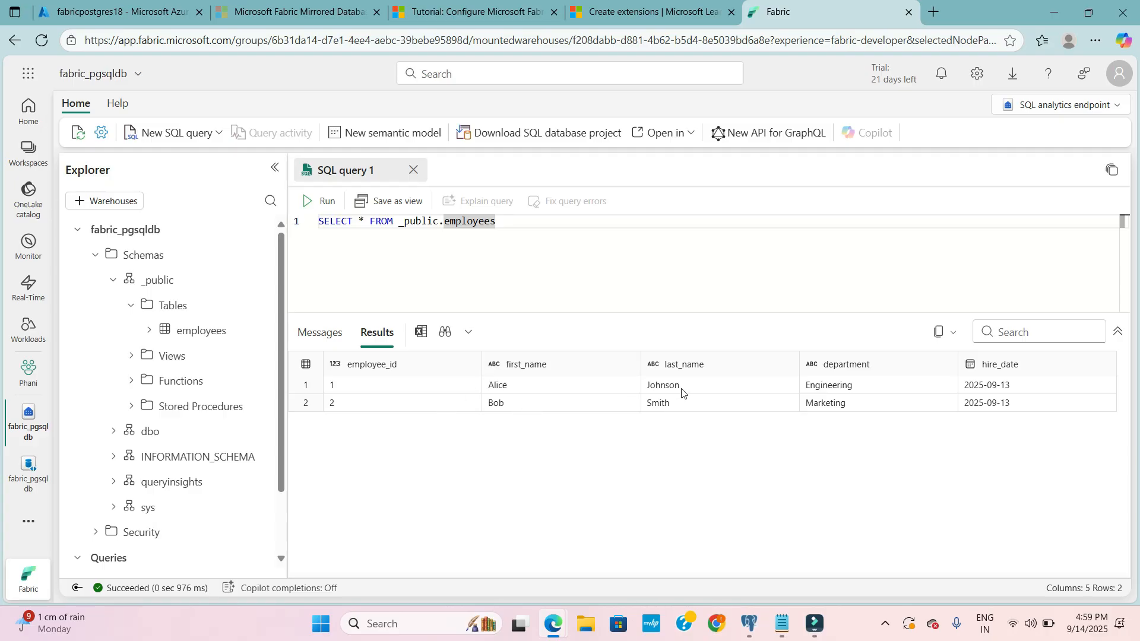
- Give the query editor more height by shrinking the results pane
{"action": "left_click_drag", "start_coordinate": [606, 310], "coordinate": [618, 361]}
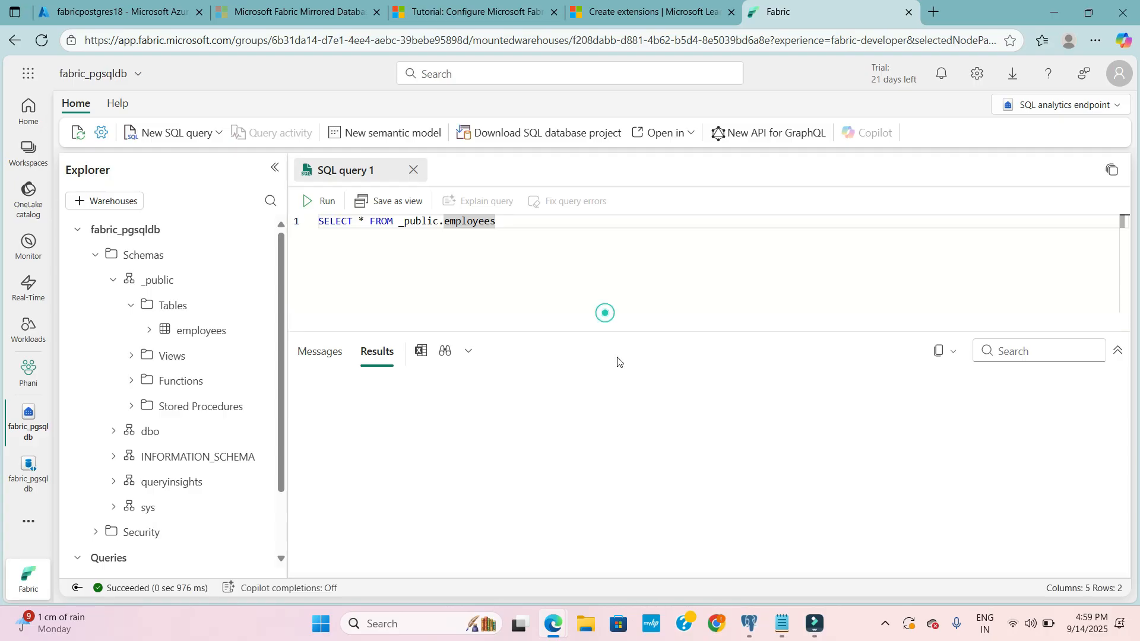
{"action": "left_click", "coordinate": [552, 261]}
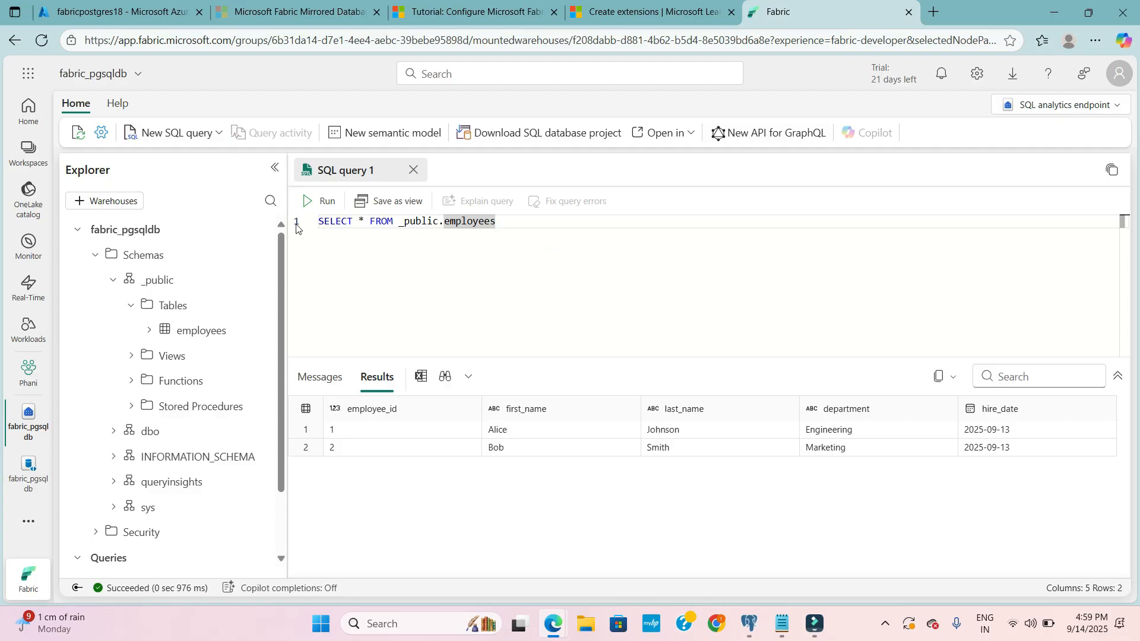
{"action": "left_click_drag", "start_coordinate": [279, 269], "coordinate": [281, 235]}
{"action": "left_click", "coordinate": [513, 244]}
{"action": "left_click", "coordinate": [573, 225]}
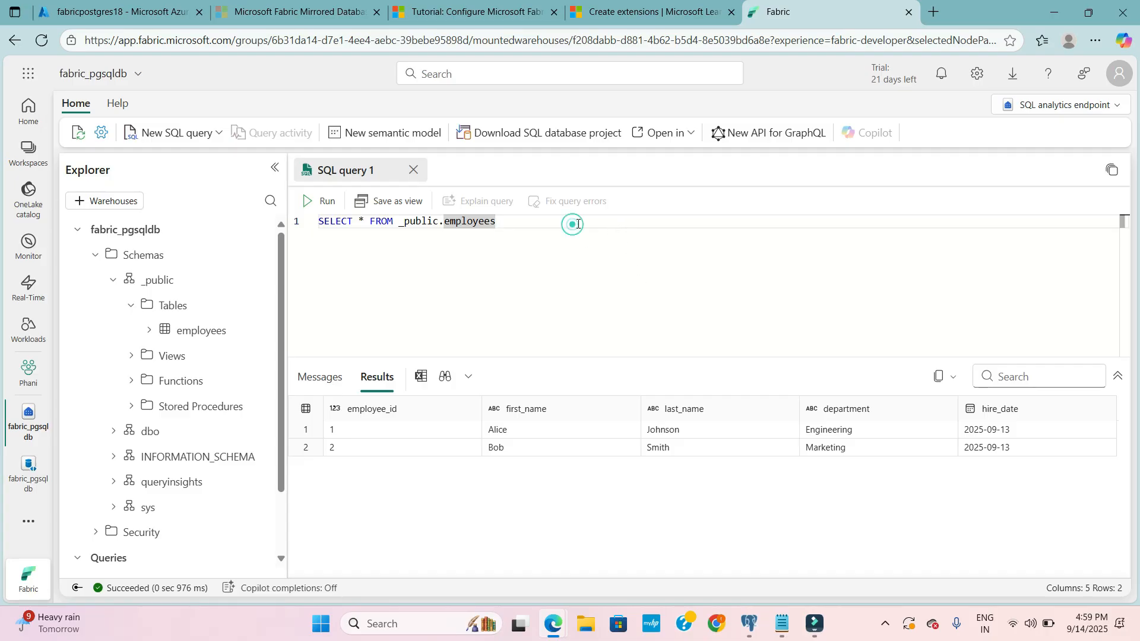